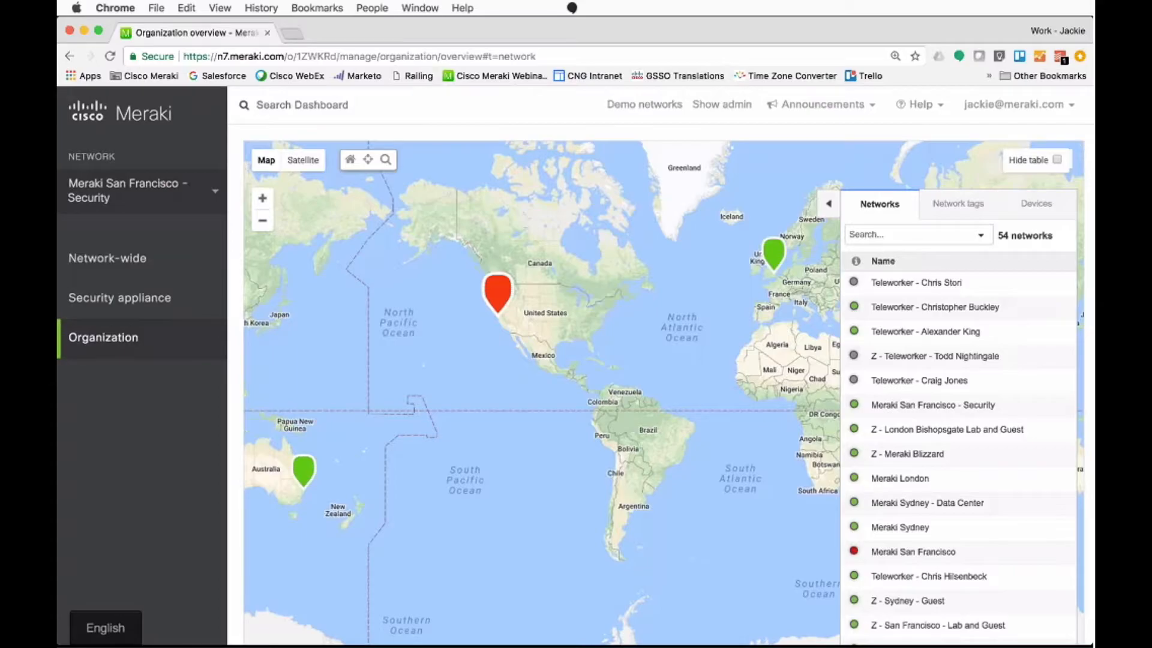
Step: Zoom the organization map into the San Francisco marker down to building level and inspect the networks at an alerting device marker
{"action": "mouse_move", "coordinate": [310, 466]}
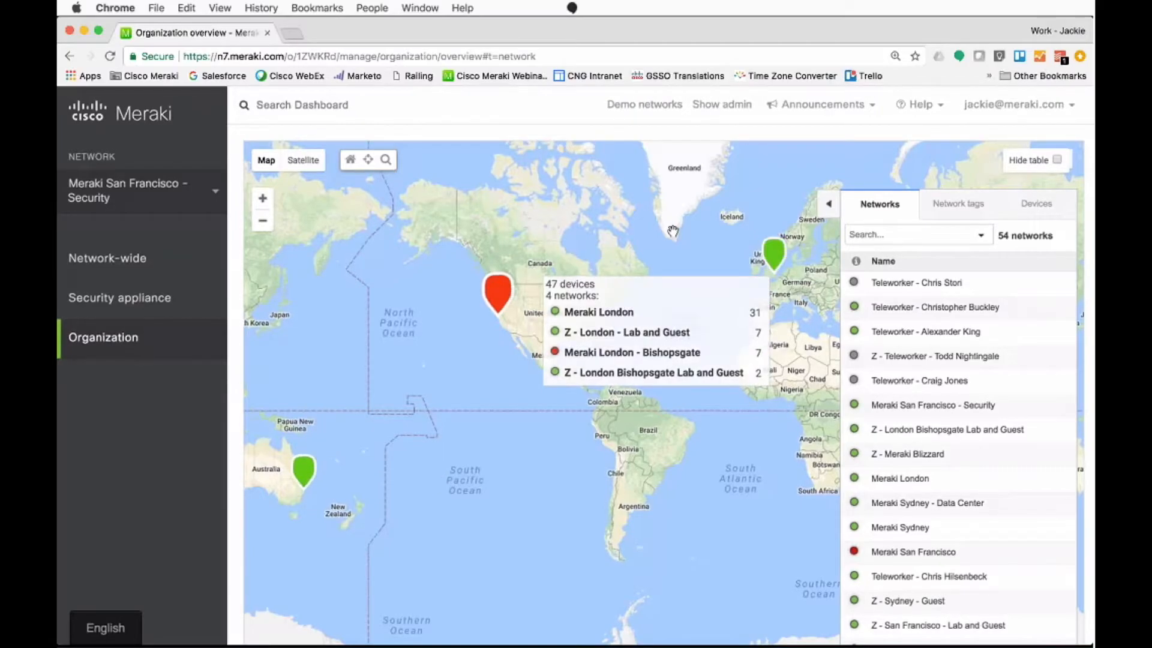
{"action": "left_click", "coordinate": [505, 280]}
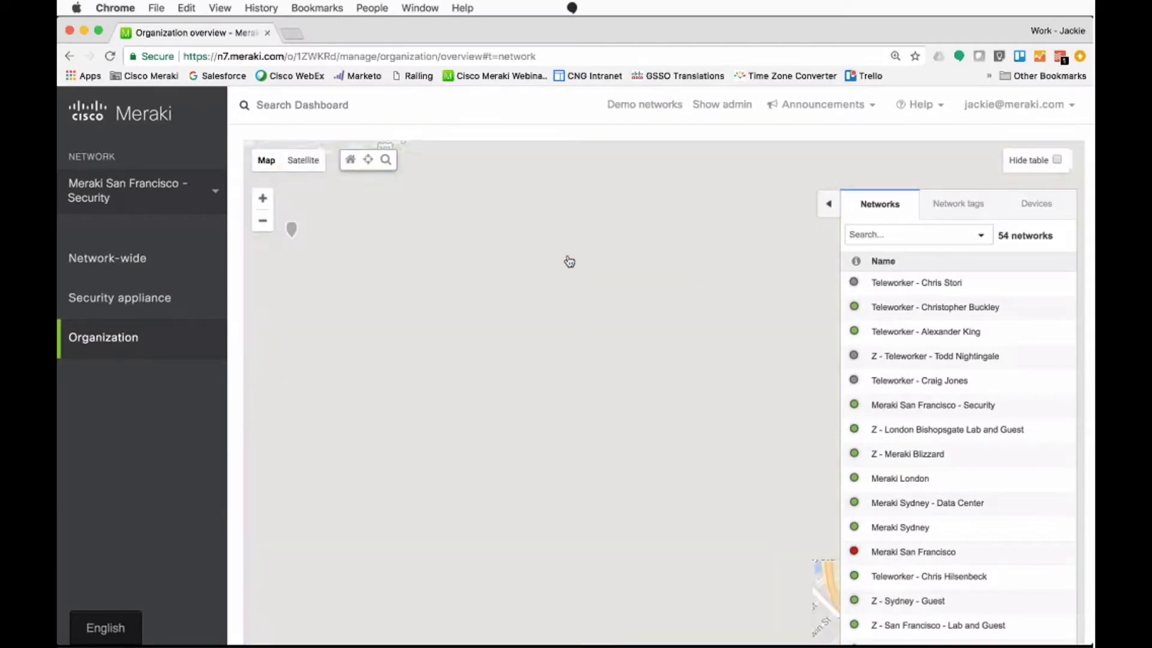
{"action": "left_click_drag", "start_coordinate": [612, 374], "coordinate": [355, 302]}
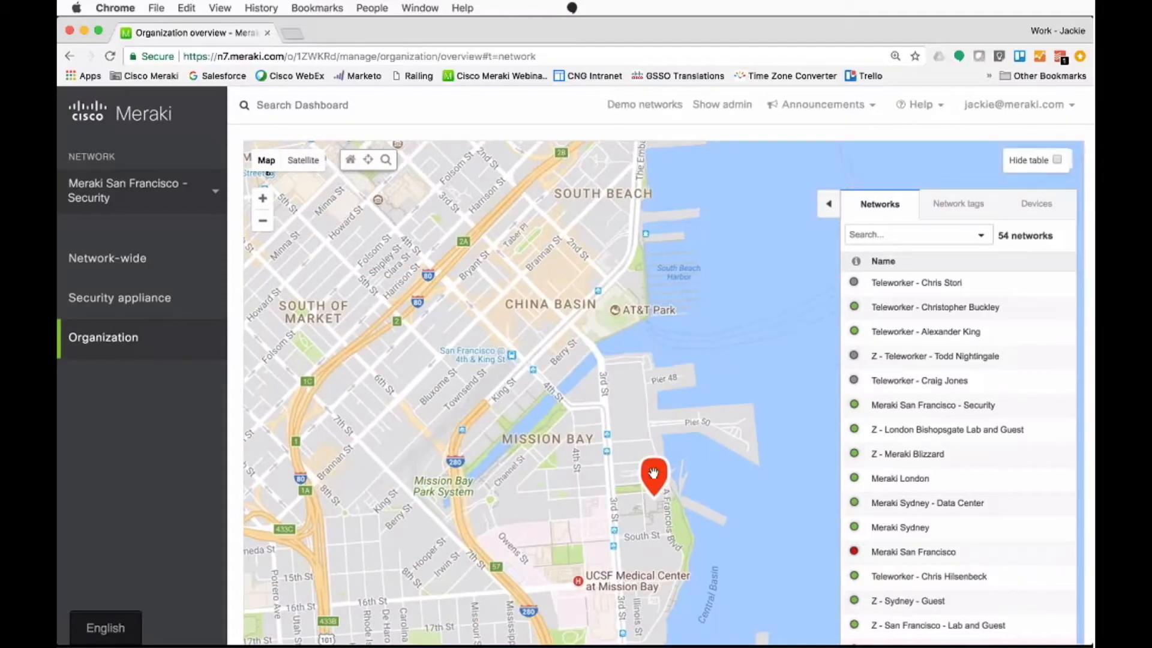
{"action": "left_click", "coordinate": [670, 493]}
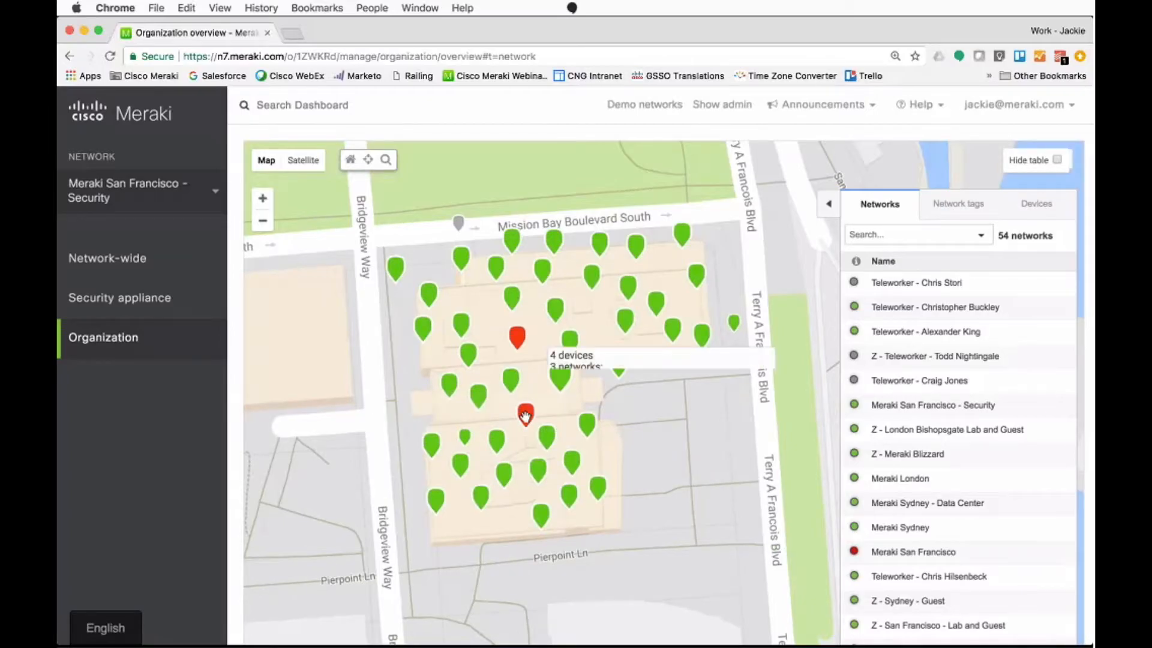
{"action": "mouse_move", "coordinate": [524, 411]}
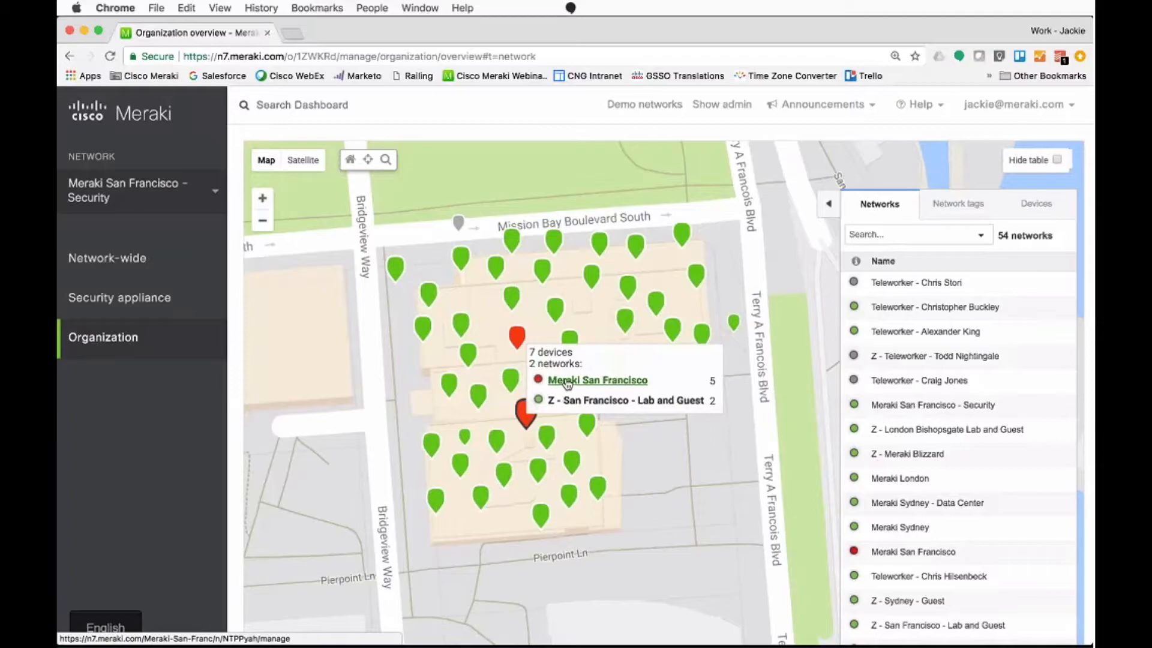
Step: Expand the networks table over the map and review the listed networks with their usage, clients, tags, type and health
{"action": "left_click", "coordinate": [839, 215]}
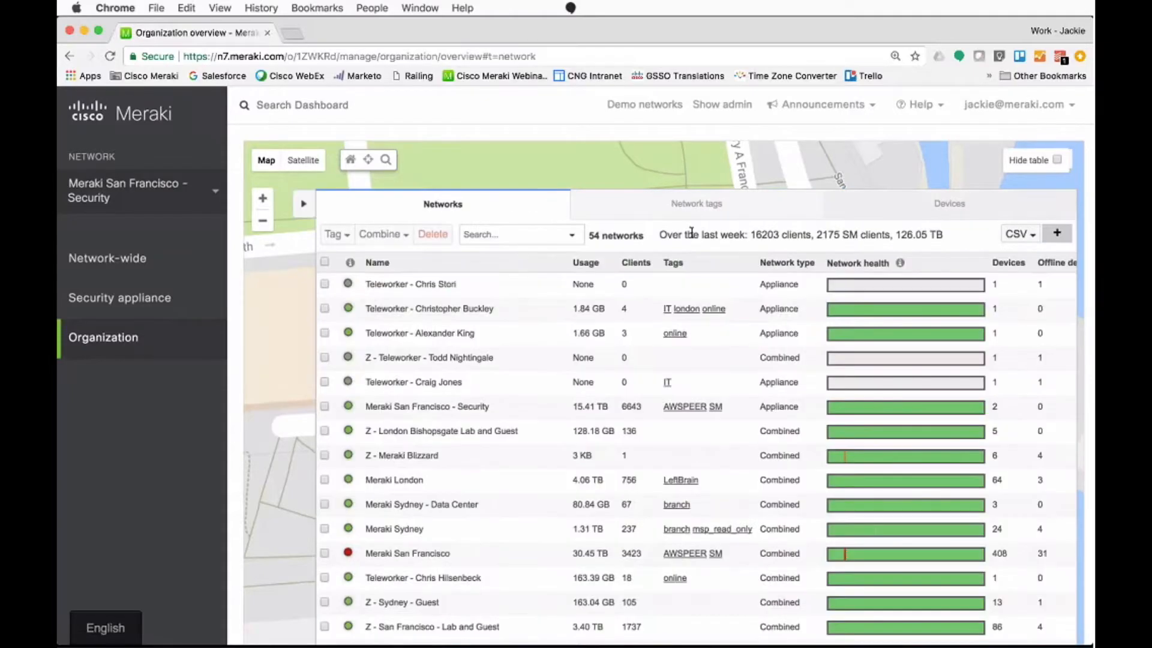
{"action": "scroll", "coordinate": [498, 391], "scroll_direction": "down", "scroll_amount": 1}
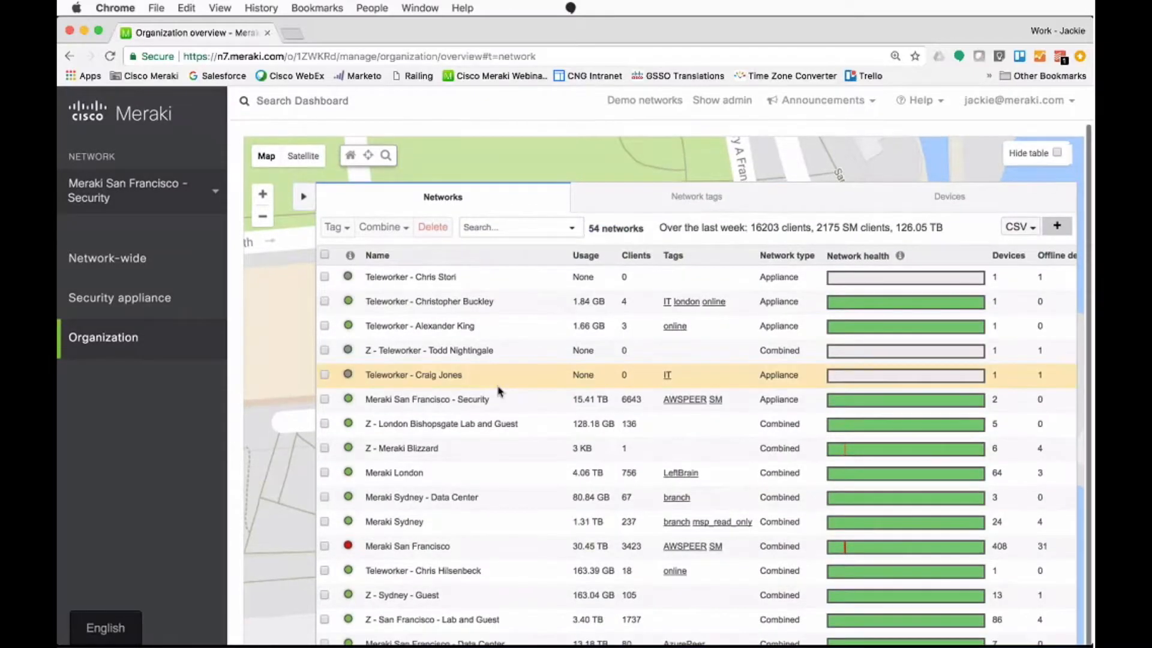
{"action": "scroll", "coordinate": [498, 391], "scroll_direction": "down", "scroll_amount": 10}
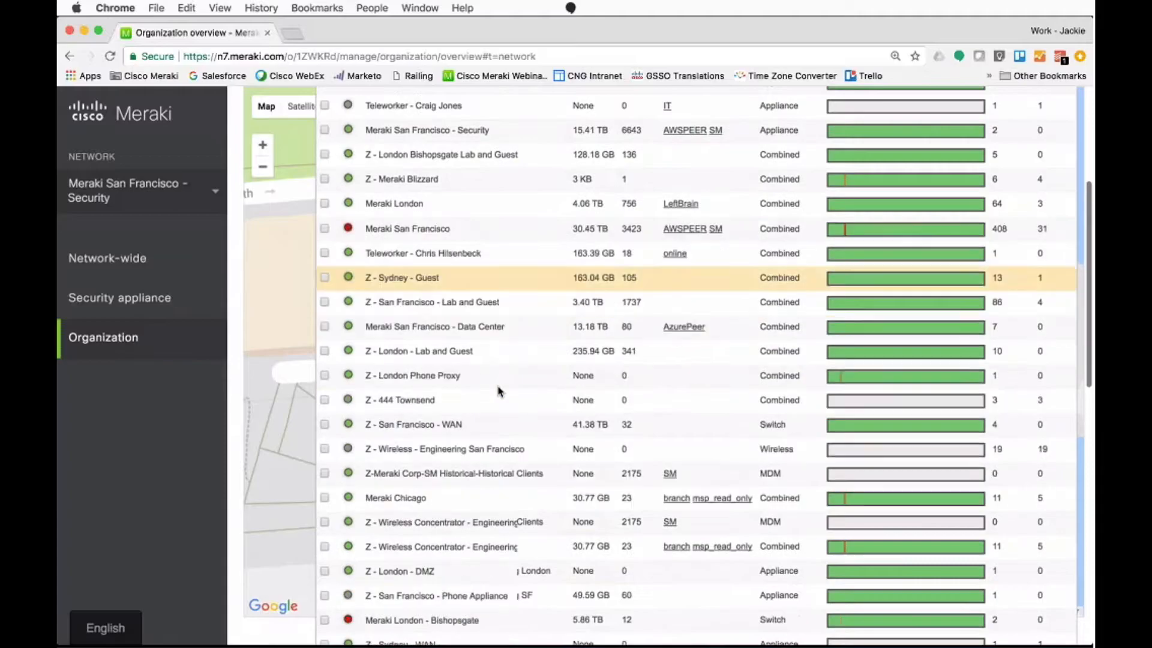
{"action": "scroll", "coordinate": [498, 391], "scroll_direction": "down", "scroll_amount": 9}
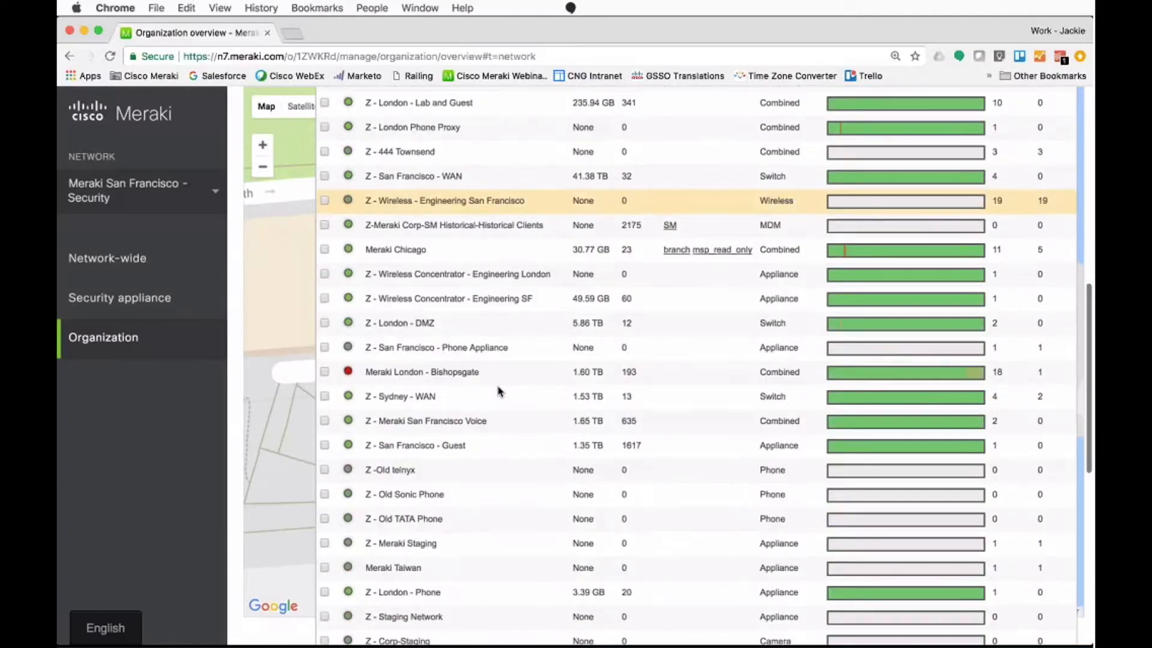
{"action": "scroll", "coordinate": [498, 391], "scroll_direction": "down", "scroll_amount": 6}
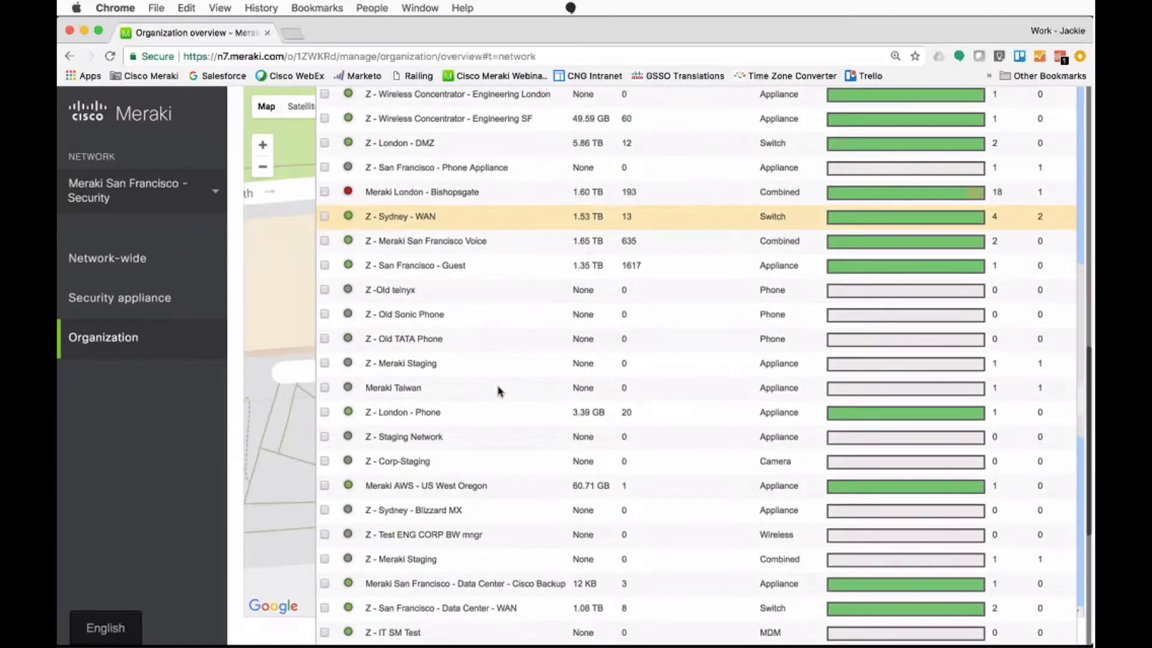
{"action": "scroll", "coordinate": [498, 392], "scroll_direction": "up", "scroll_amount": 20}
{"action": "scroll", "coordinate": [498, 391], "scroll_direction": "up", "scroll_amount": 5}
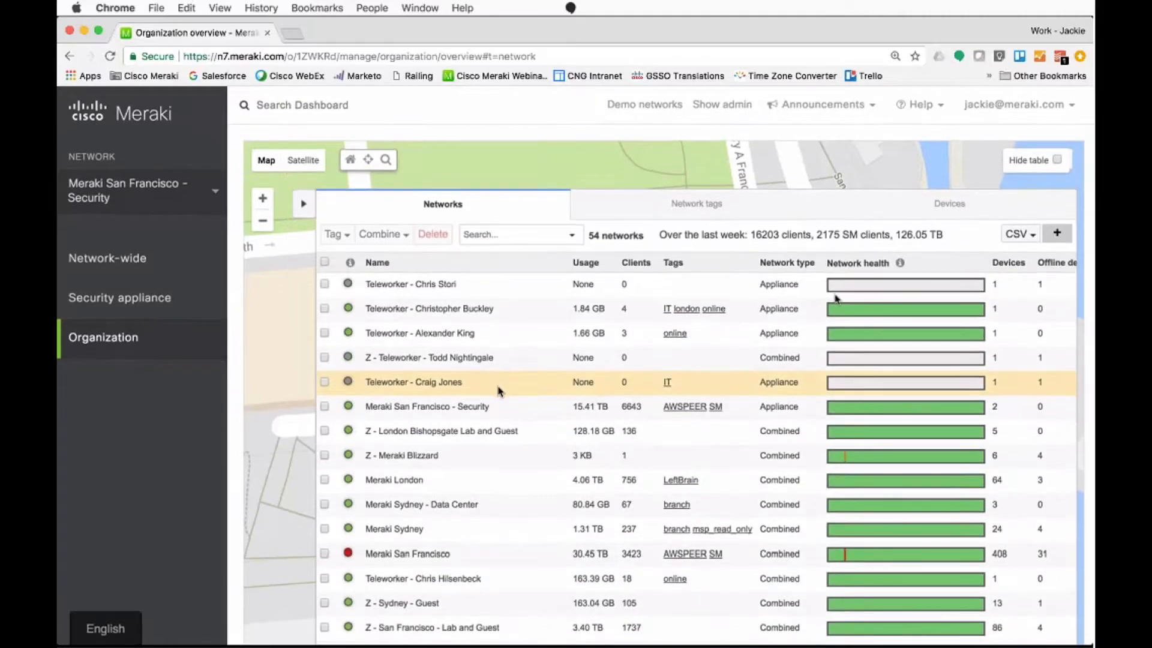
Step: Open the client list of the Meraki San Francisco network and set its time range to the last week
{"action": "left_click", "coordinate": [425, 562]}
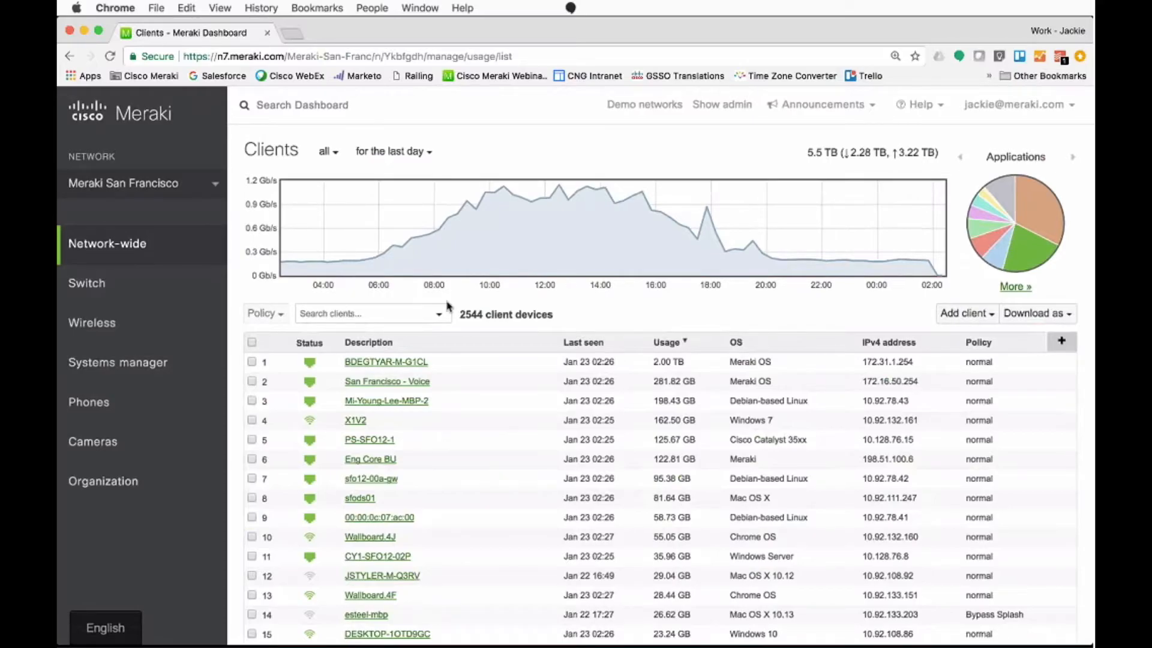
{"action": "left_click", "coordinate": [393, 151]}
{"action": "left_click", "coordinate": [399, 221]}
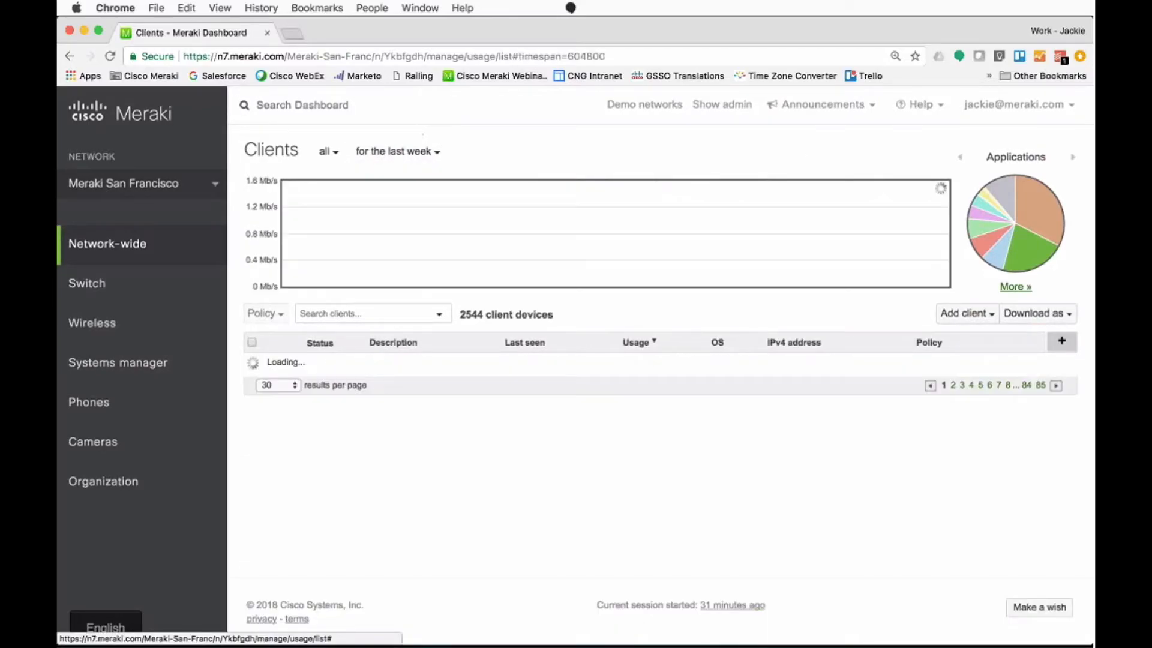
Step: Search the client list for "printer", try another search term, and clear the search
{"action": "left_click", "coordinate": [340, 311]}
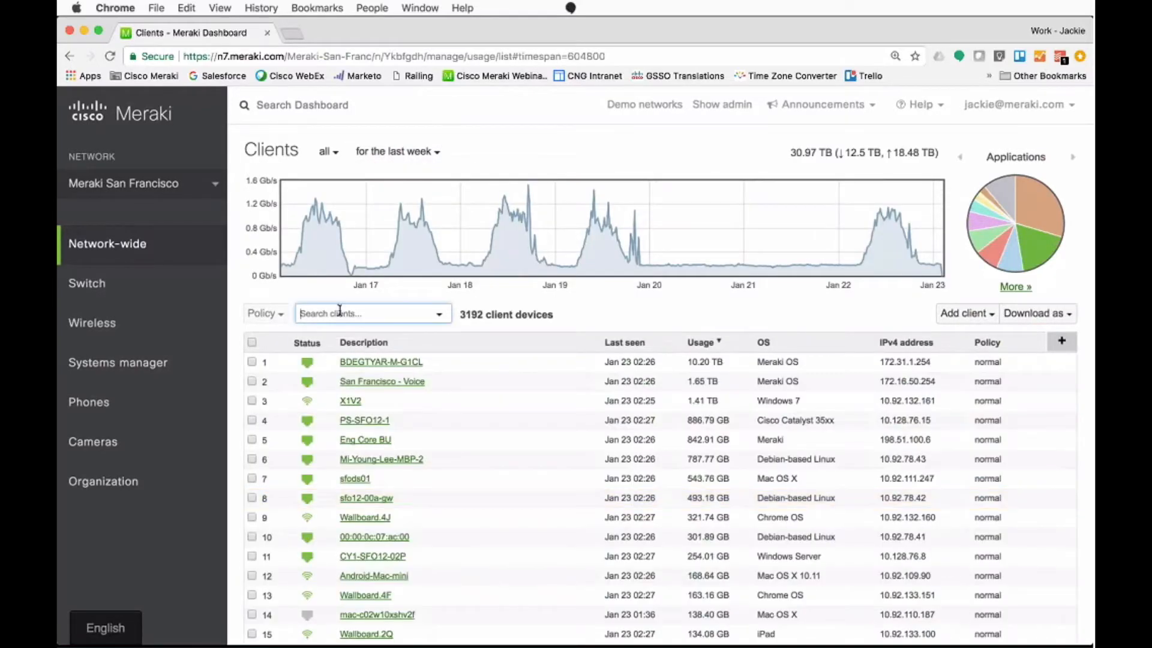
{"action": "type", "text": "printer"}
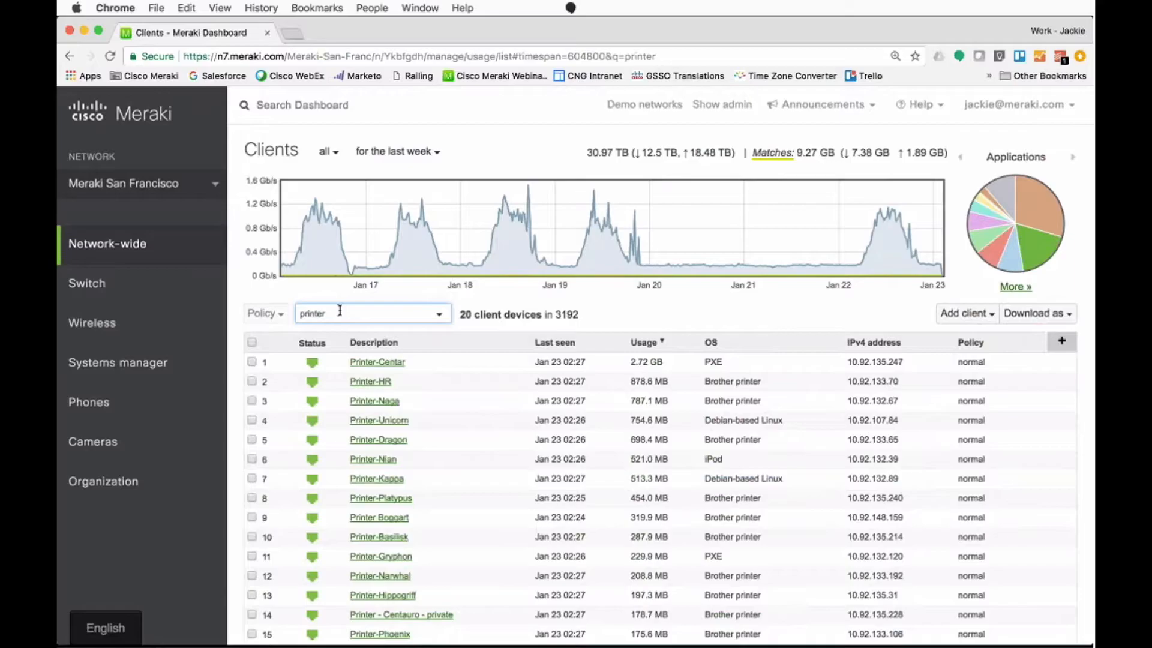
{"action": "double_click", "coordinate": [339, 310]}
{"action": "type", "text": "g"}
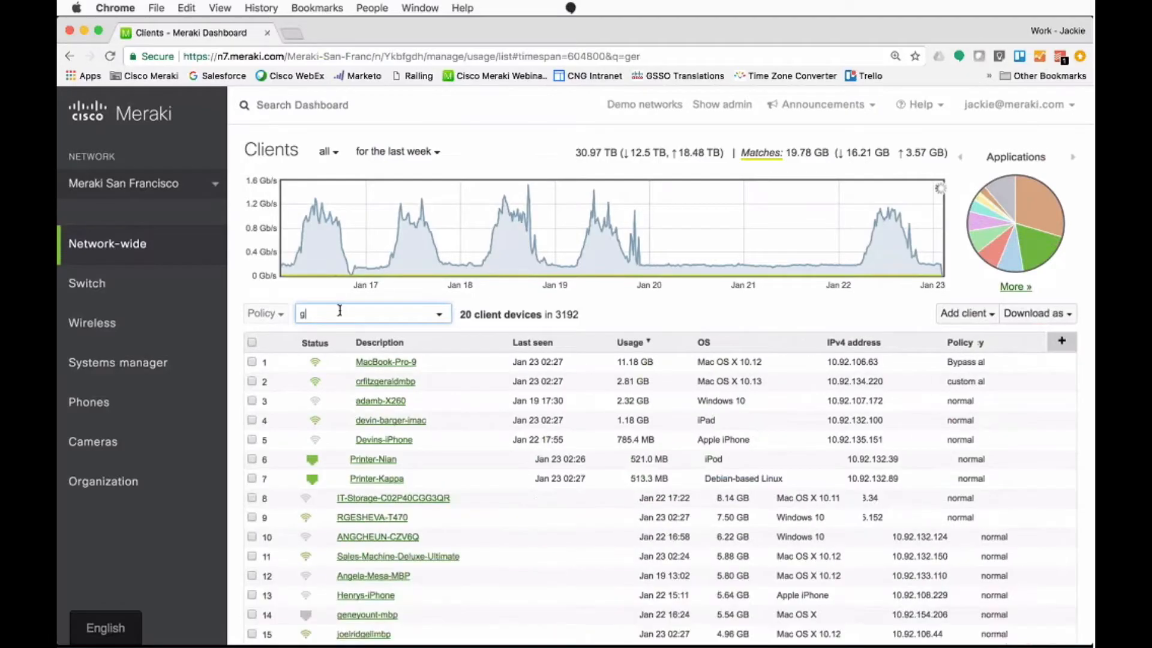
{"action": "key", "text": "BackSpace"}
Step: Examine the detailed application usage by percentage and by group usage, check the Miscellaneous web share of the chart, and hide the details
{"action": "left_click", "coordinate": [1016, 286]}
{"action": "left_click", "coordinate": [744, 362]}
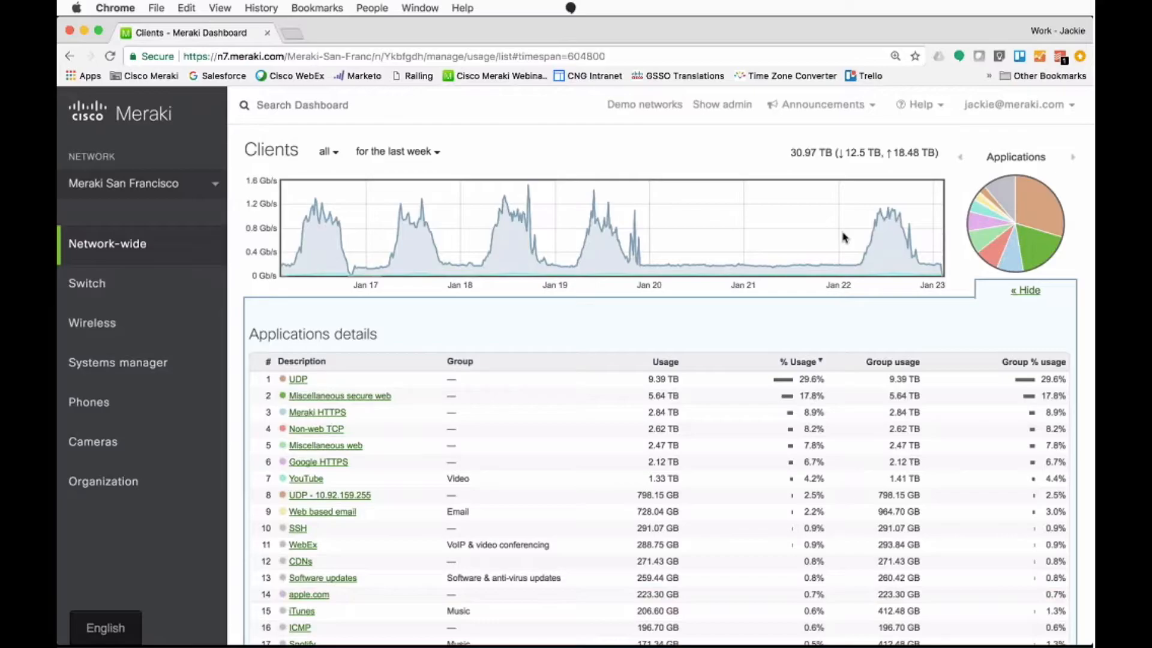
{"action": "mouse_move", "coordinate": [993, 241]}
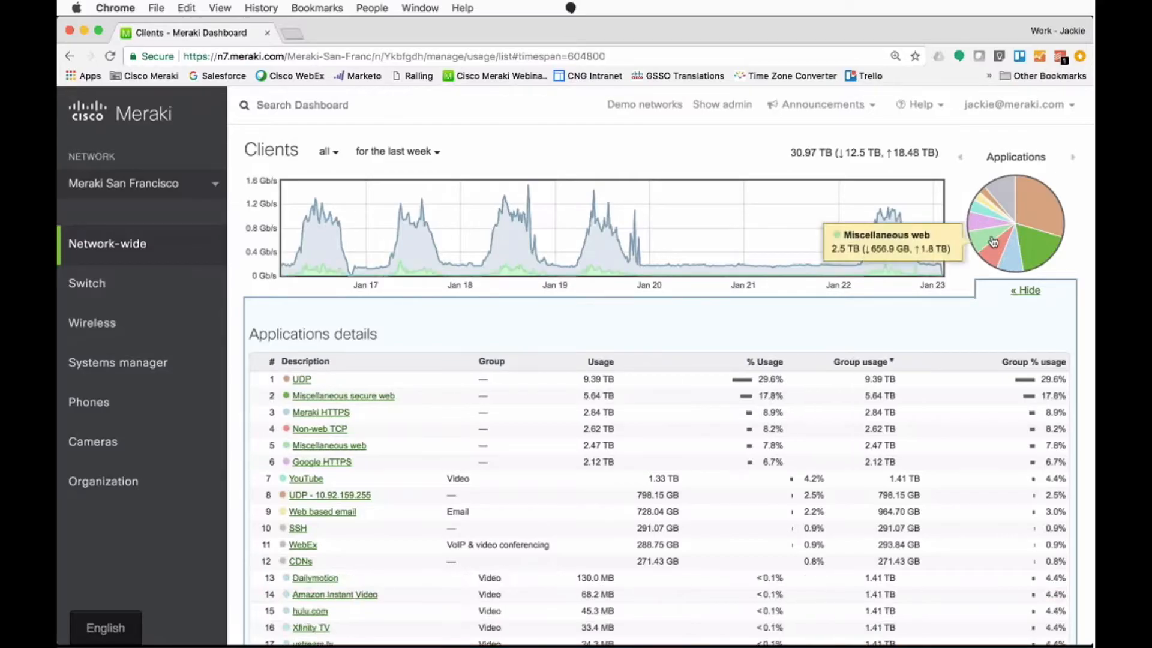
{"action": "left_click", "coordinate": [1028, 294]}
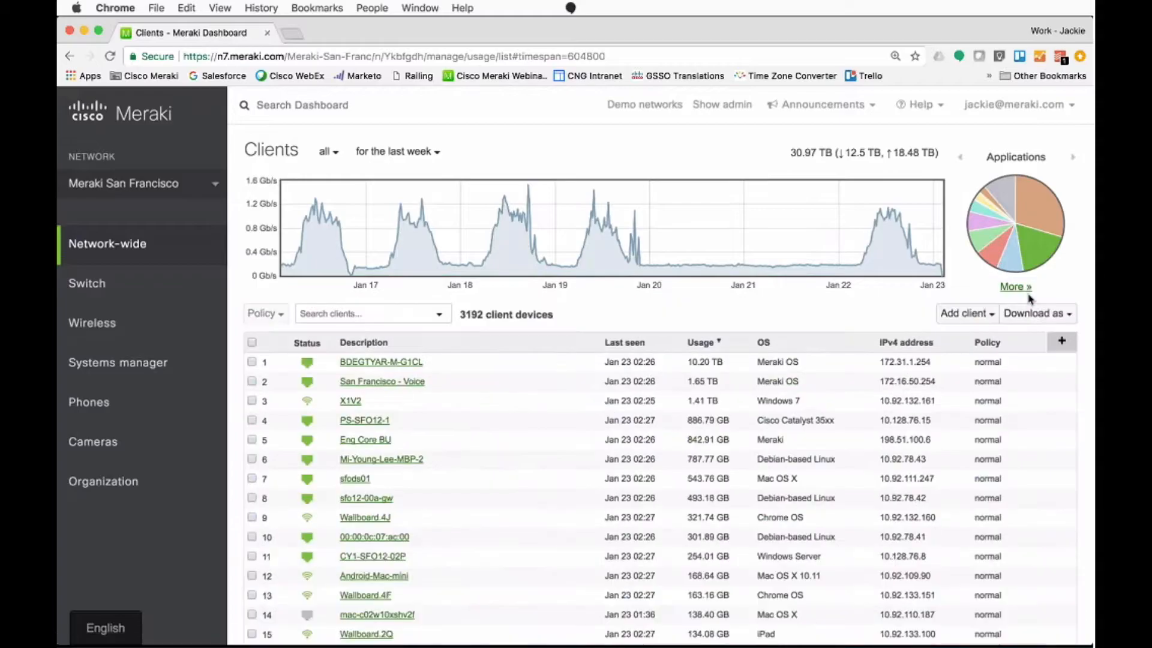
Step: Browse the network selector's list of tags and networks, and close it with Meraki San Francisco still selected
{"action": "left_click", "coordinate": [134, 186]}
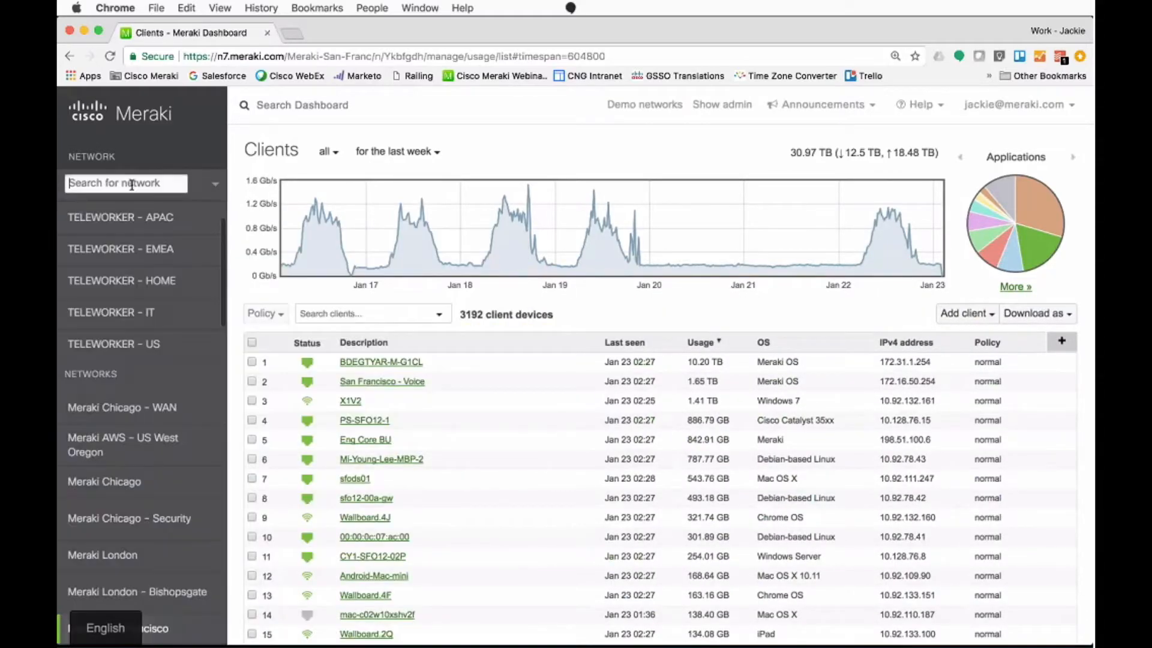
{"action": "scroll", "coordinate": [135, 364], "scroll_direction": "down", "scroll_amount": 10}
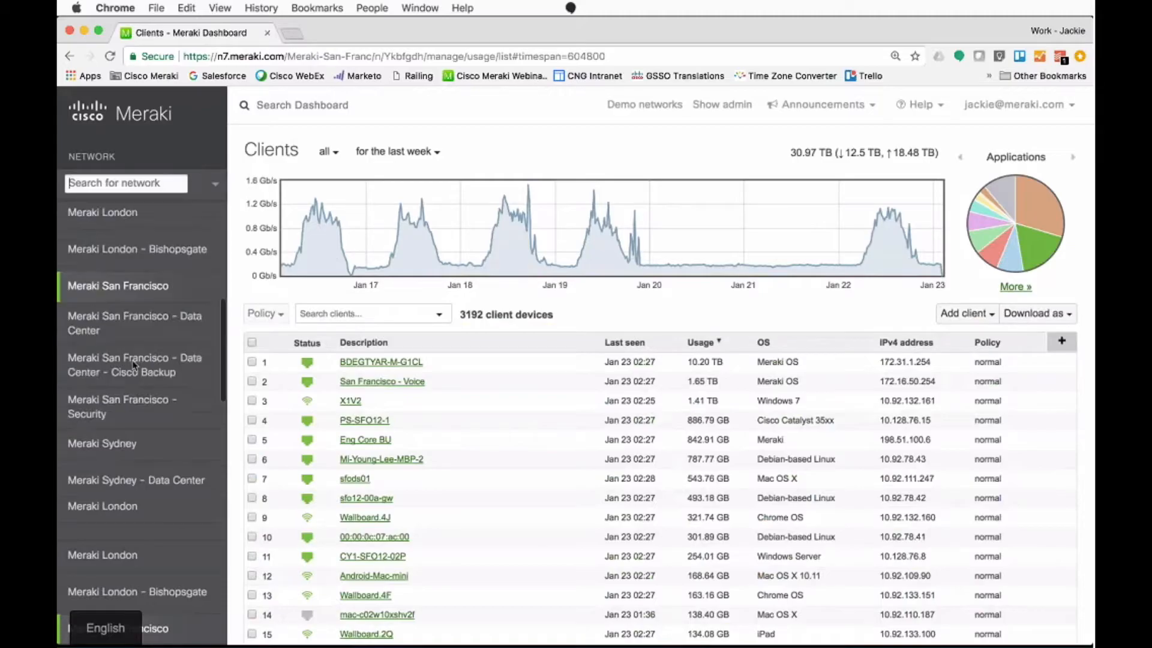
{"action": "scroll", "coordinate": [133, 364], "scroll_direction": "down", "scroll_amount": 15}
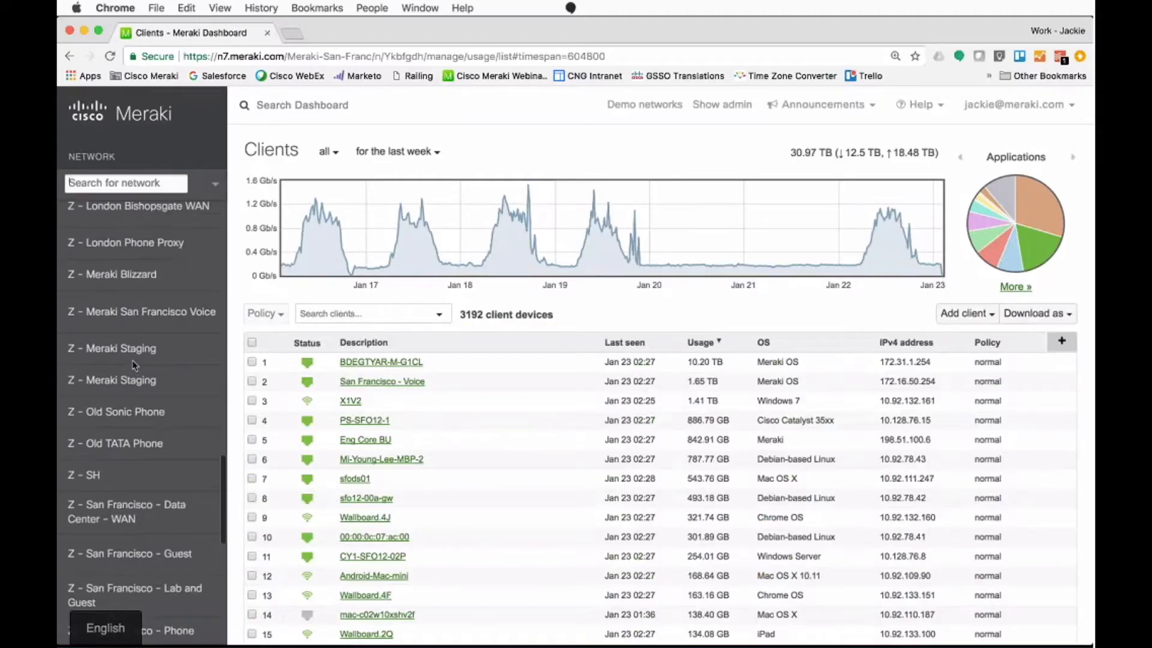
{"action": "scroll", "coordinate": [132, 364], "scroll_direction": "up", "scroll_amount": 3}
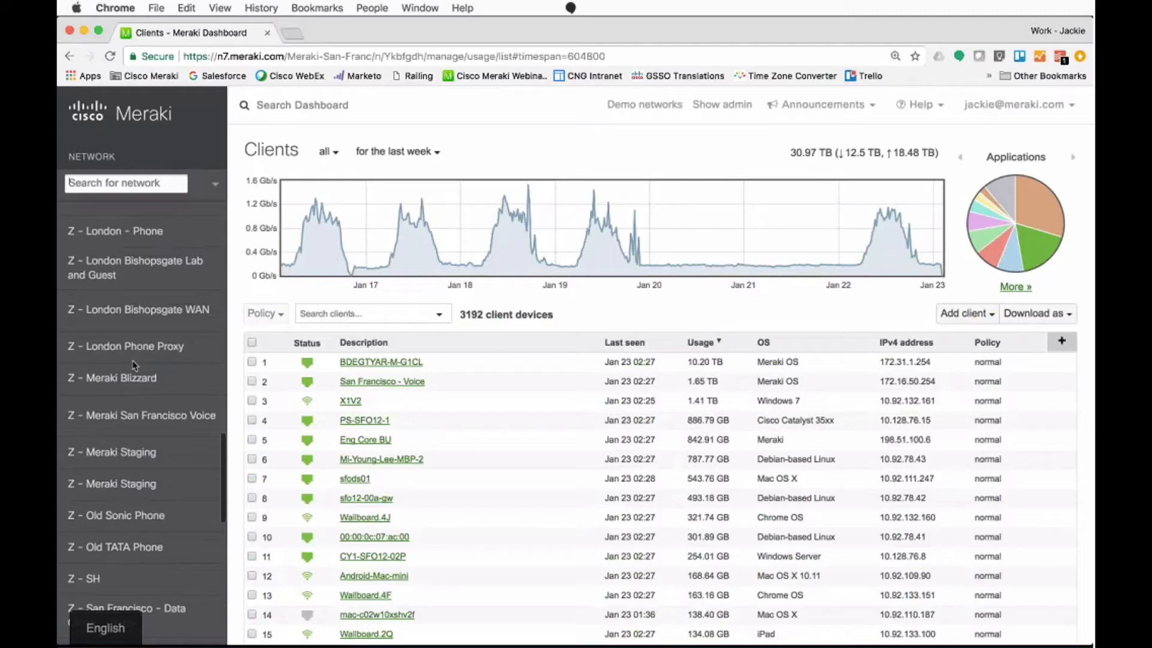
{"action": "scroll", "coordinate": [132, 364], "scroll_direction": "up", "scroll_amount": 10}
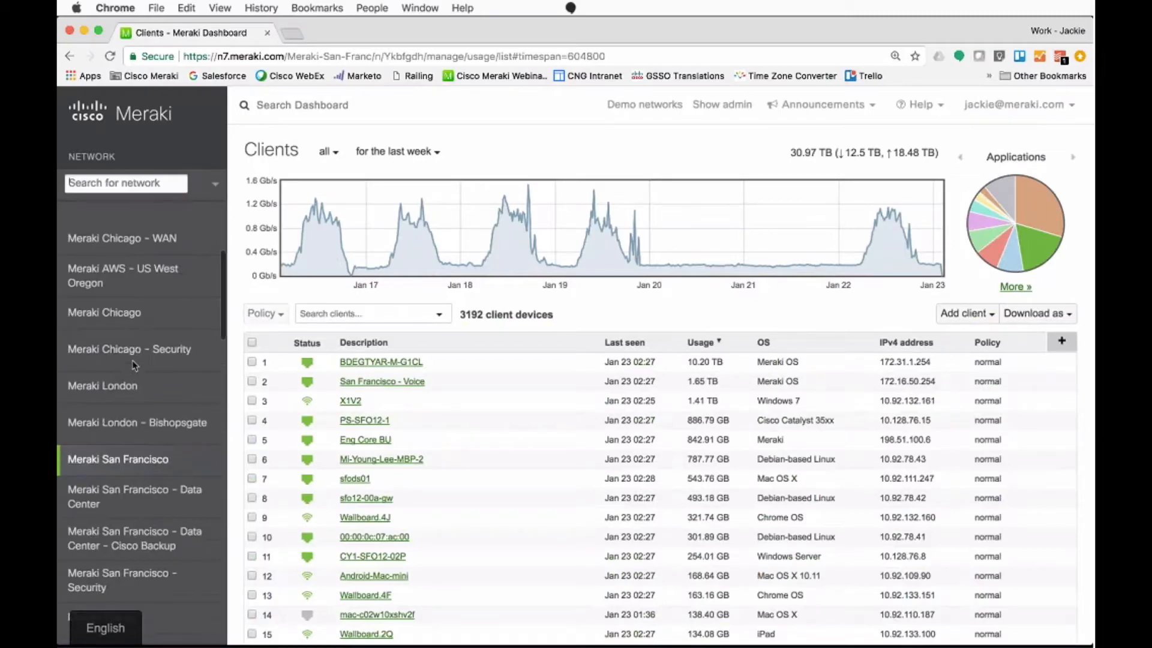
{"action": "scroll", "coordinate": [133, 362], "scroll_direction": "up", "scroll_amount": 6}
{"action": "left_click", "coordinate": [162, 182]}
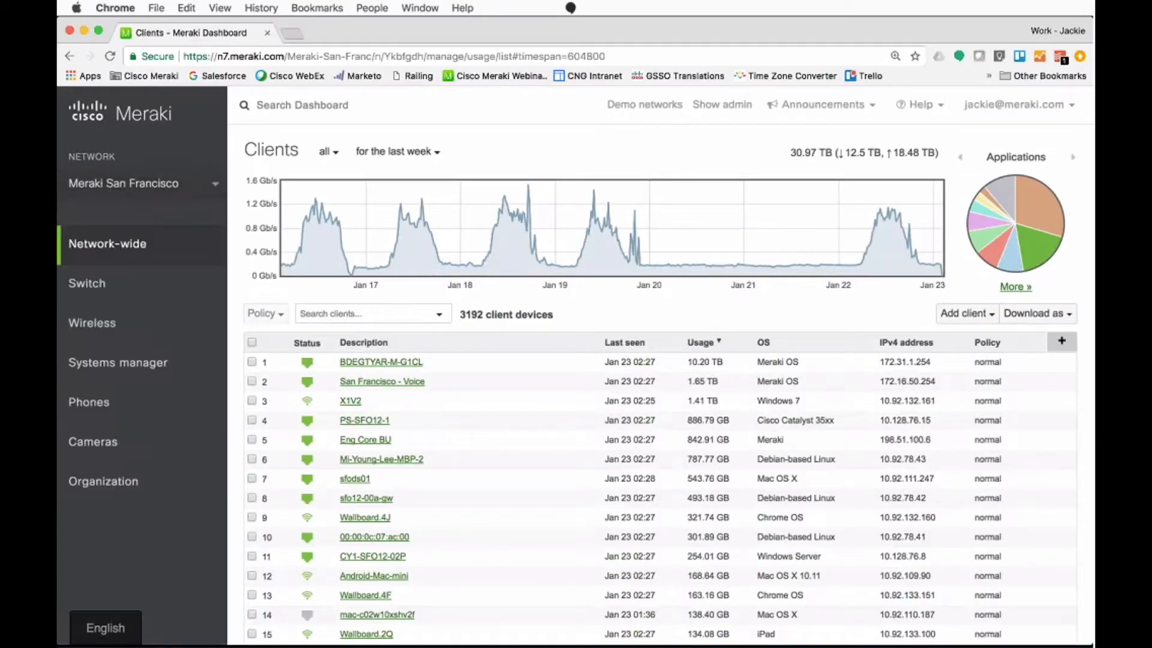
{"action": "mouse_move", "coordinate": [167, 250]}
{"action": "mouse_move", "coordinate": [198, 482]}
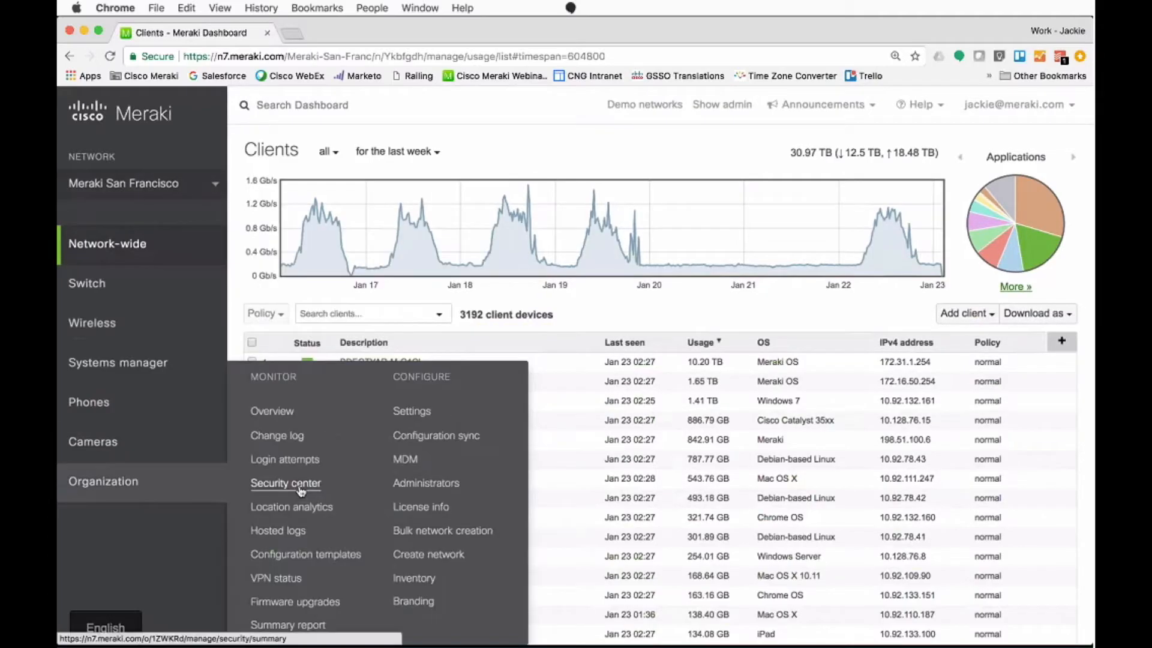
{"action": "mouse_move", "coordinate": [182, 283]}
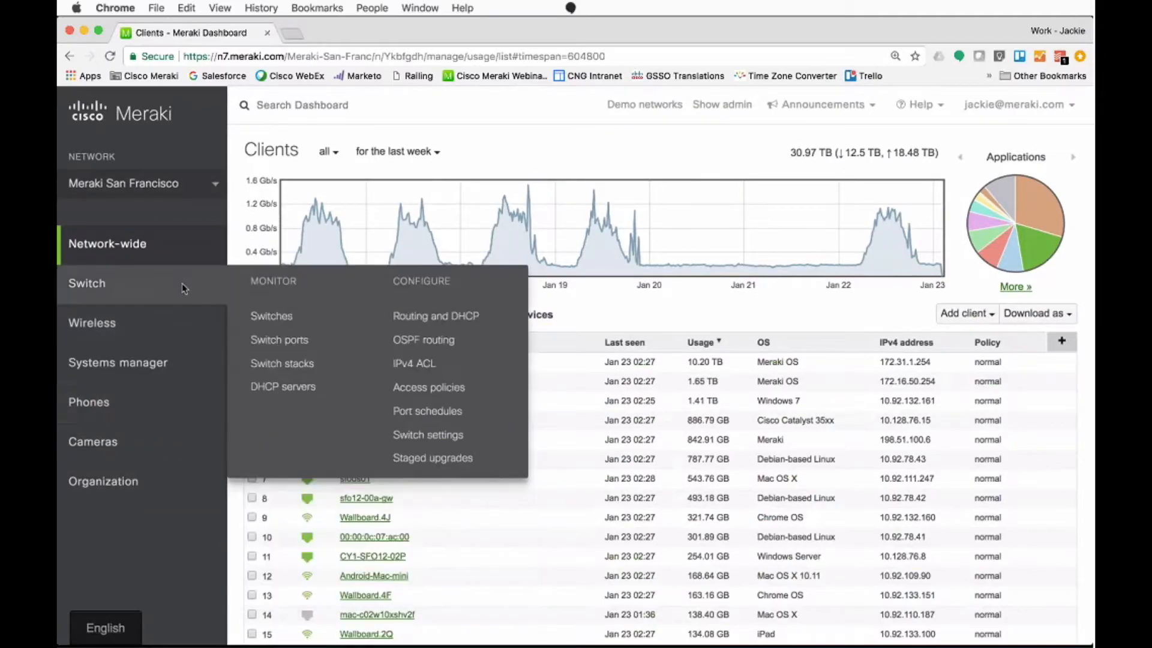
{"action": "mouse_move", "coordinate": [193, 447]}
{"action": "mouse_move", "coordinate": [190, 361]}
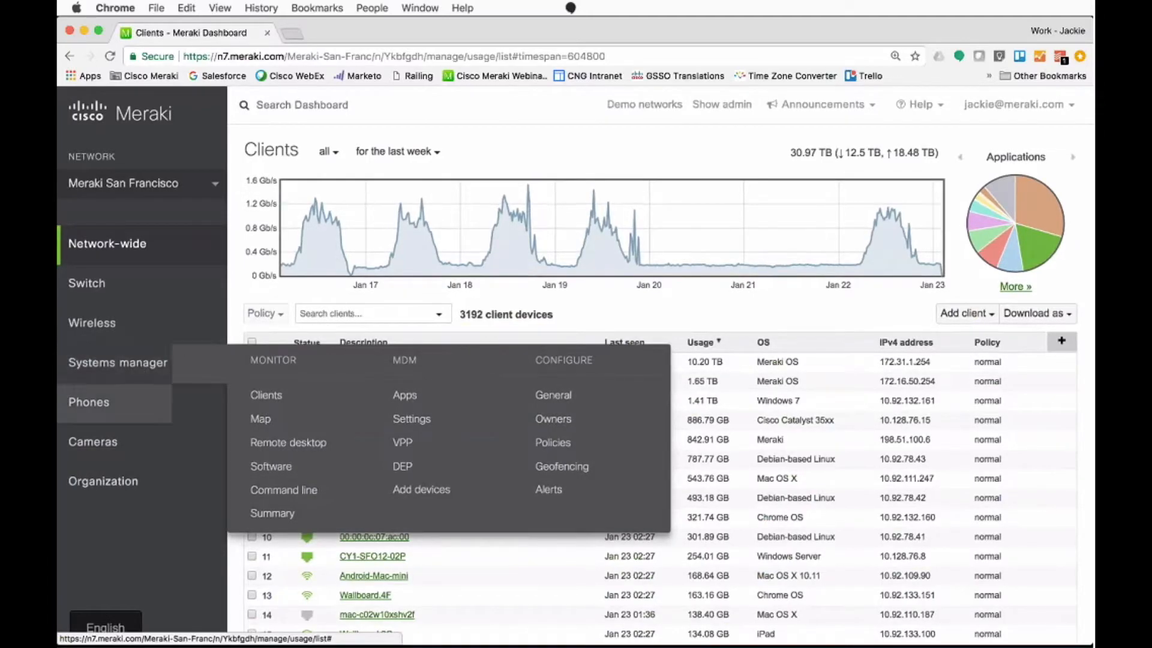
{"action": "mouse_move", "coordinate": [135, 299]}
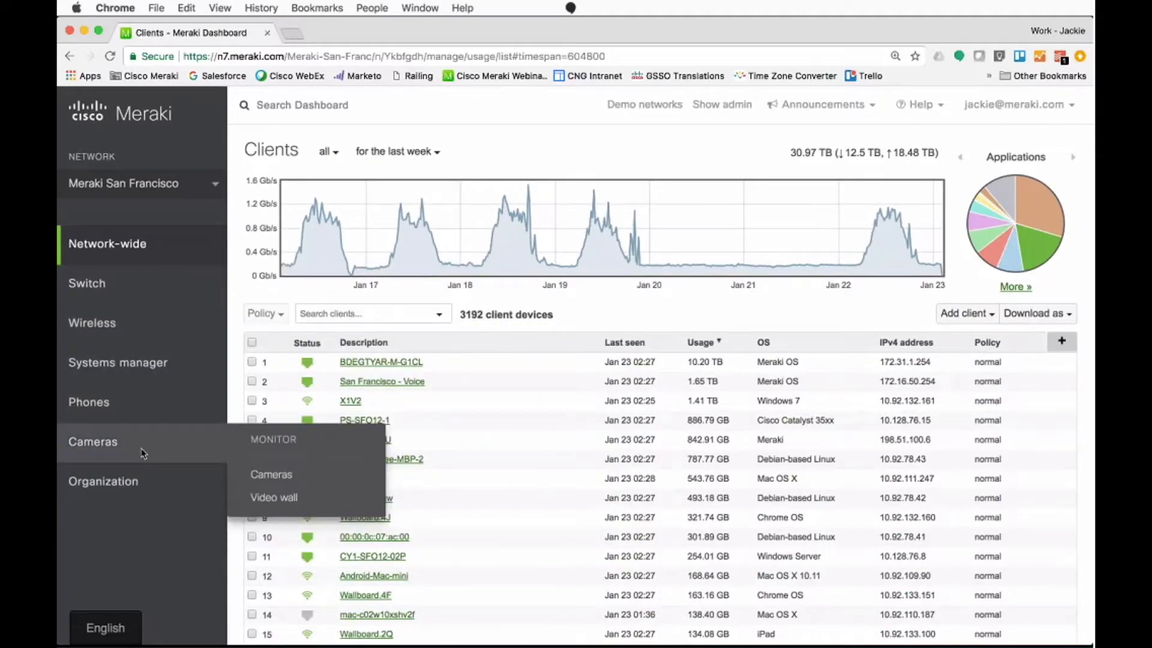
{"action": "mouse_move", "coordinate": [148, 277]}
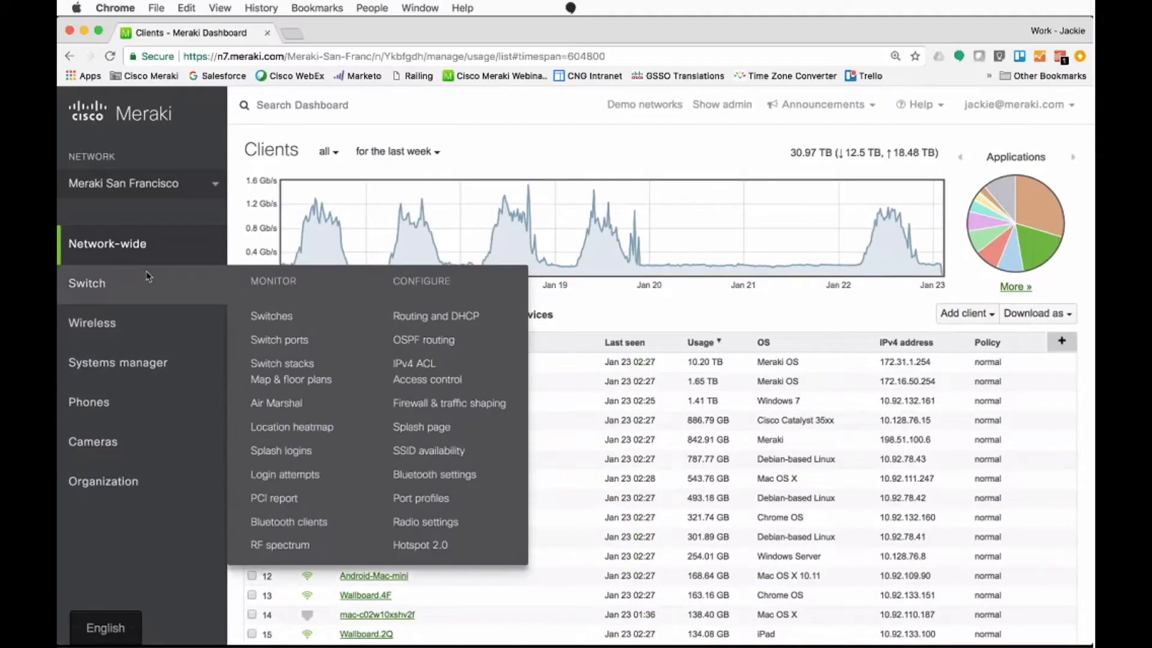
Step: Open the Systems manager client list and look through the enrolled devices down to the end of the page
{"action": "mouse_move", "coordinate": [120, 362]}
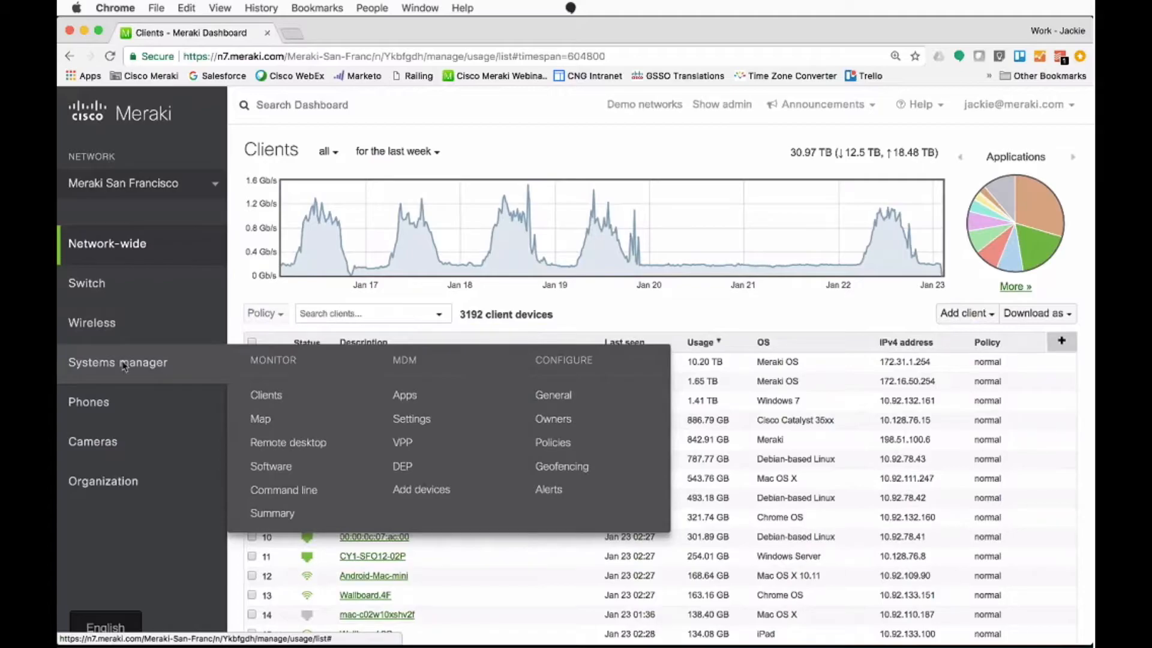
{"action": "left_click", "coordinate": [267, 397]}
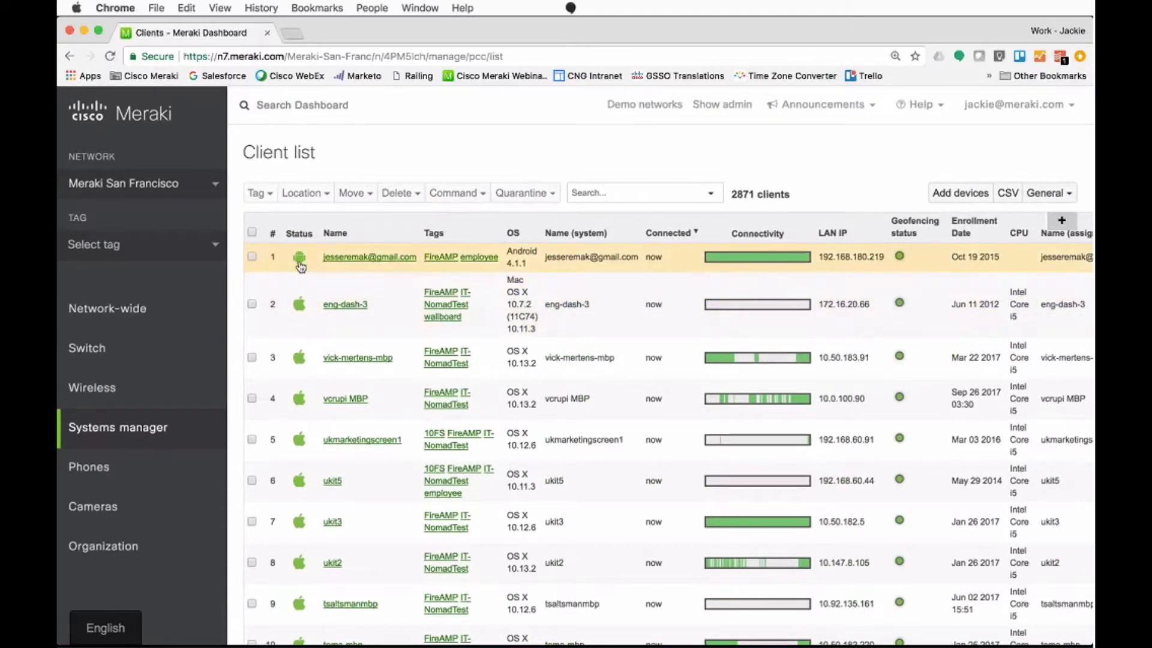
{"action": "scroll", "coordinate": [305, 438], "scroll_direction": "down", "scroll_amount": 3}
{"action": "scroll", "coordinate": [306, 436], "scroll_direction": "down", "scroll_amount": 4}
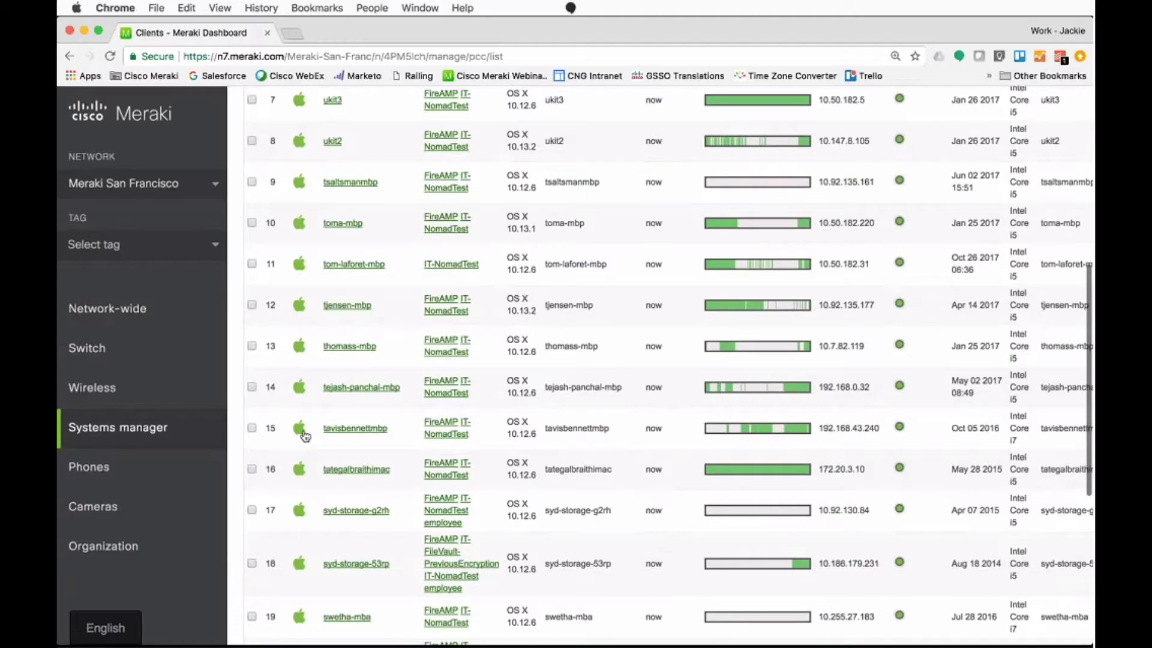
{"action": "scroll", "coordinate": [305, 436], "scroll_direction": "down", "scroll_amount": 2}
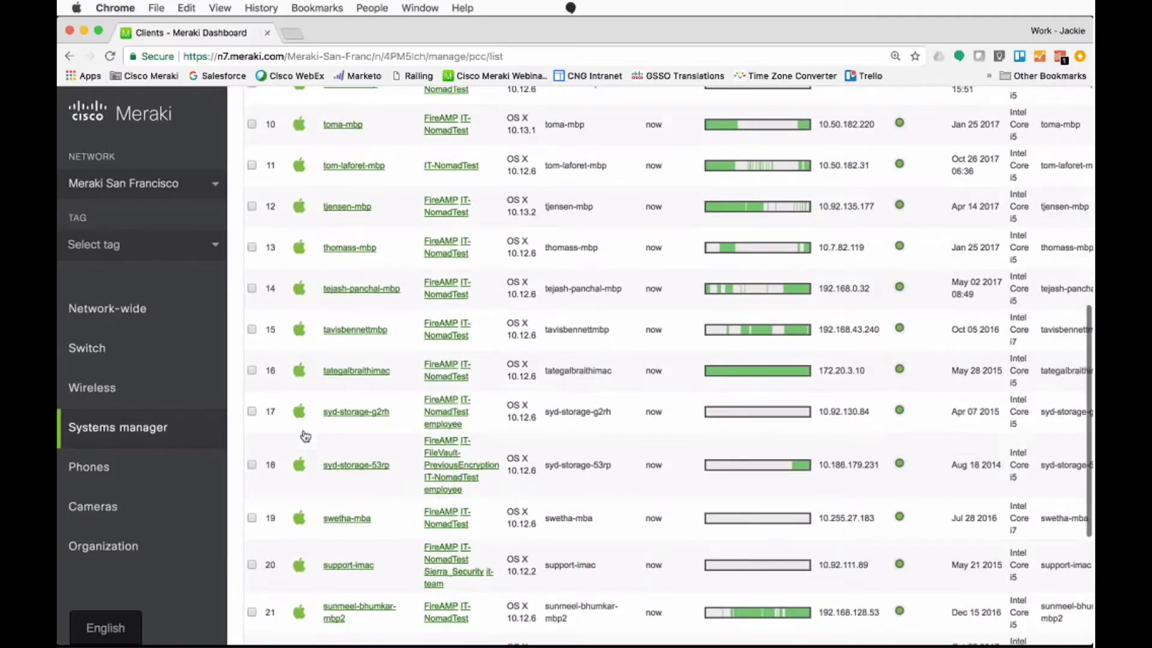
{"action": "scroll", "coordinate": [305, 436], "scroll_direction": "down", "scroll_amount": 5}
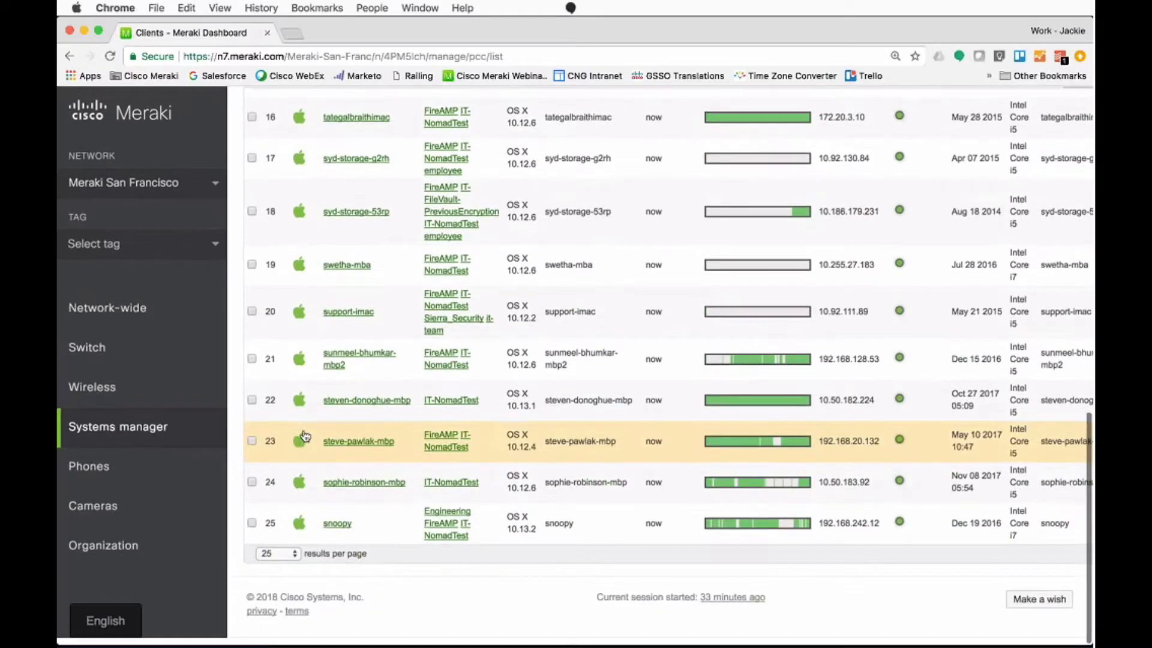
Step: Search the Systems manager client list for "ipad" and open the details of the London Reception iPad
{"action": "scroll", "coordinate": [306, 436], "scroll_direction": "up", "scroll_amount": 10}
{"action": "left_click", "coordinate": [663, 195]}
{"action": "type", "text": "ip"}
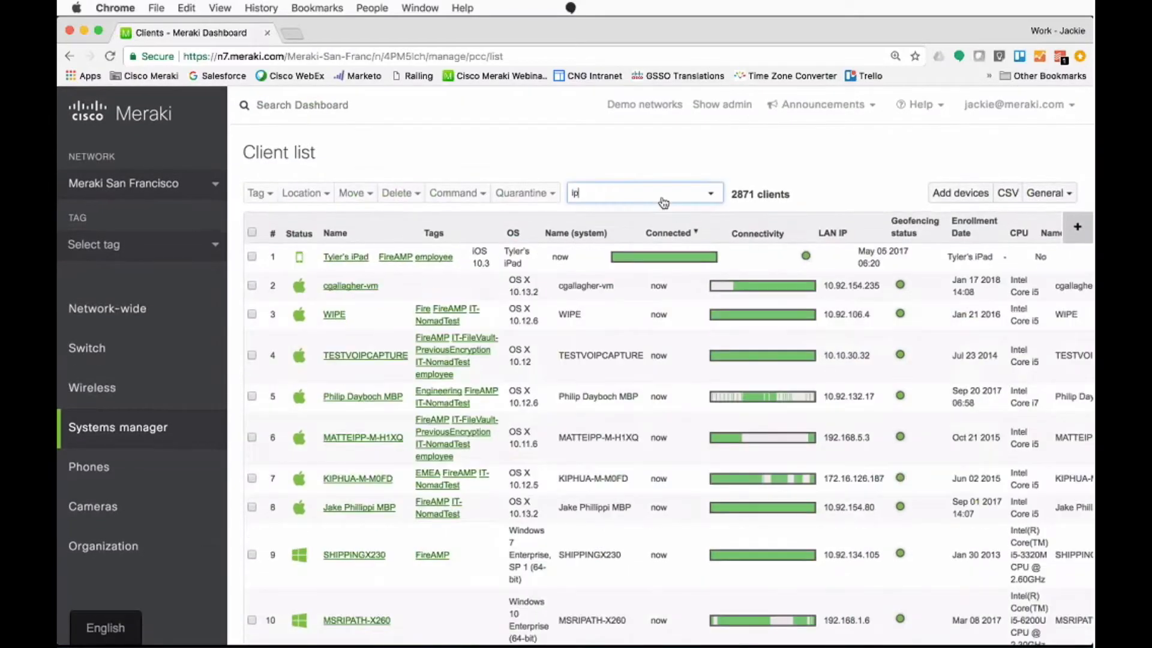
{"action": "type", "text": "ad"}
{"action": "left_click", "coordinate": [330, 367]}
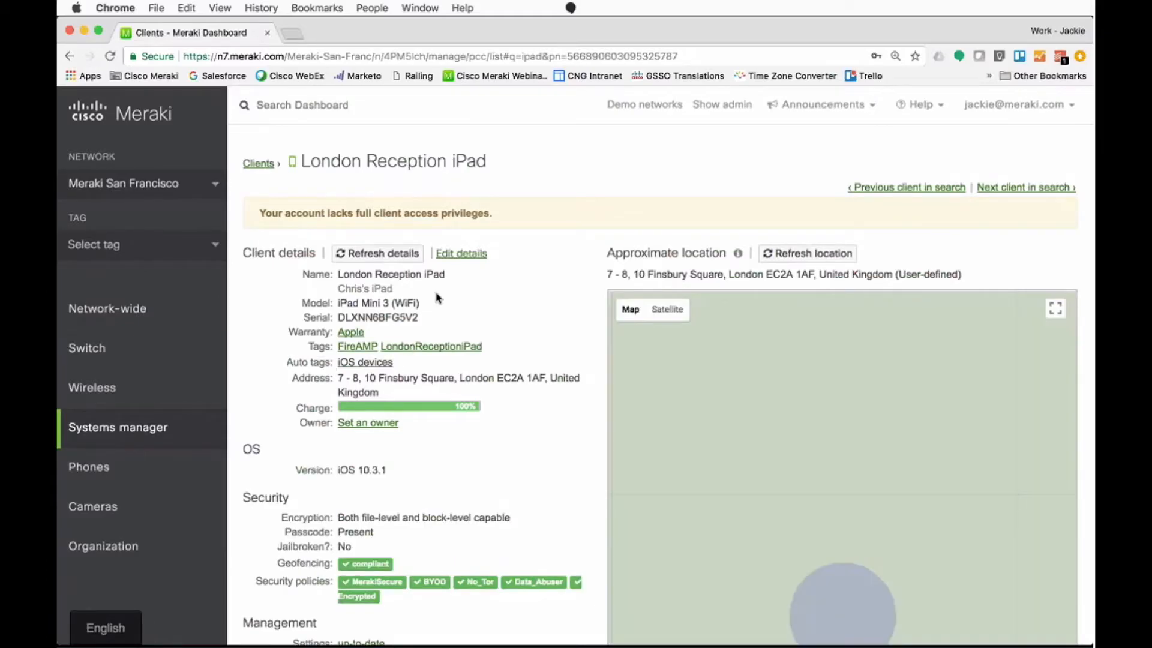
Step: Review the iPad's client details, from model and serial number down to management, storage, network and online status
{"action": "left_click_drag", "start_coordinate": [338, 303], "coordinate": [405, 317]}
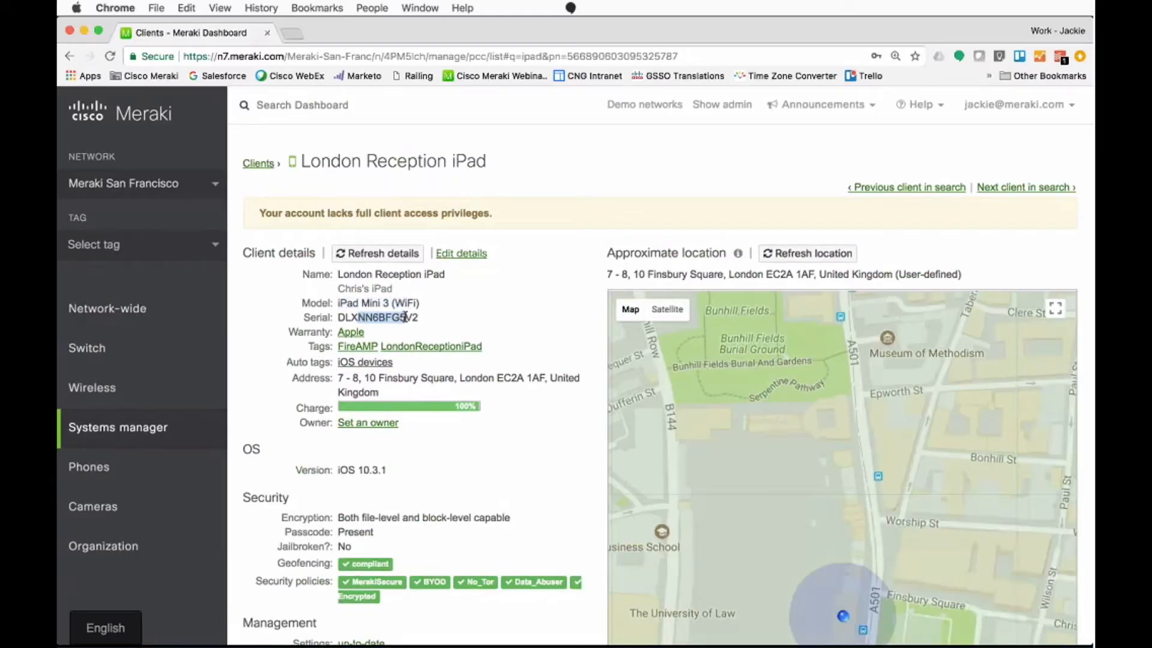
{"action": "scroll", "coordinate": [405, 316], "scroll_direction": "down", "scroll_amount": 1}
{"action": "scroll", "coordinate": [406, 317], "scroll_direction": "down", "scroll_amount": 5}
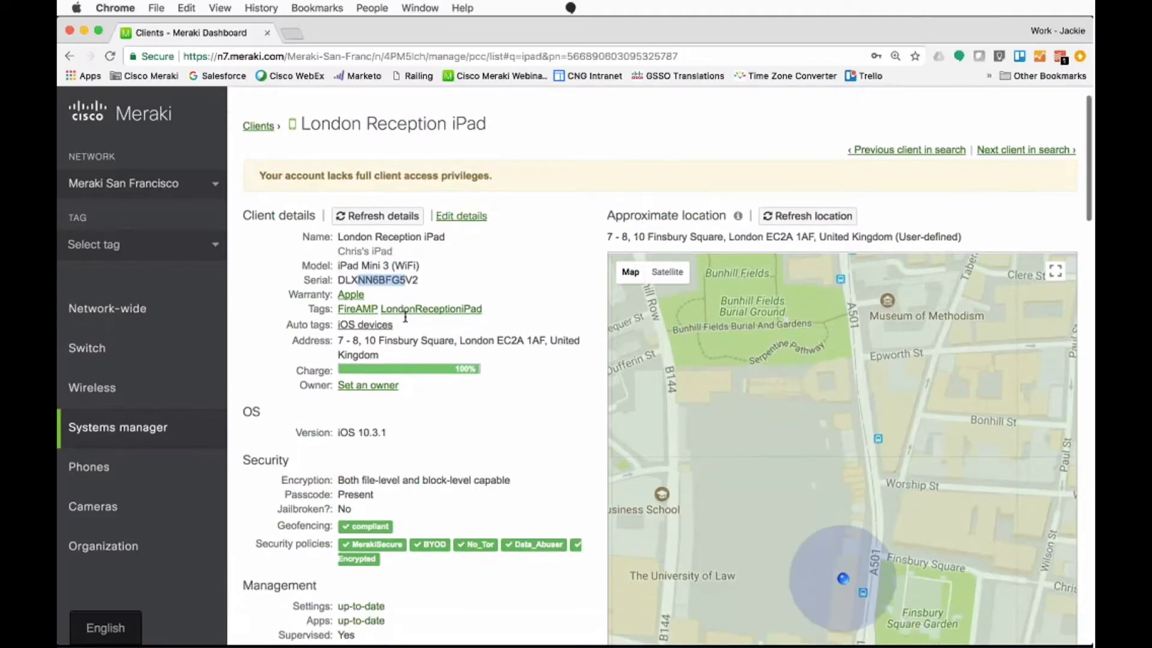
{"action": "scroll", "coordinate": [405, 316], "scroll_direction": "down", "scroll_amount": 1}
{"action": "left_click", "coordinate": [353, 274]}
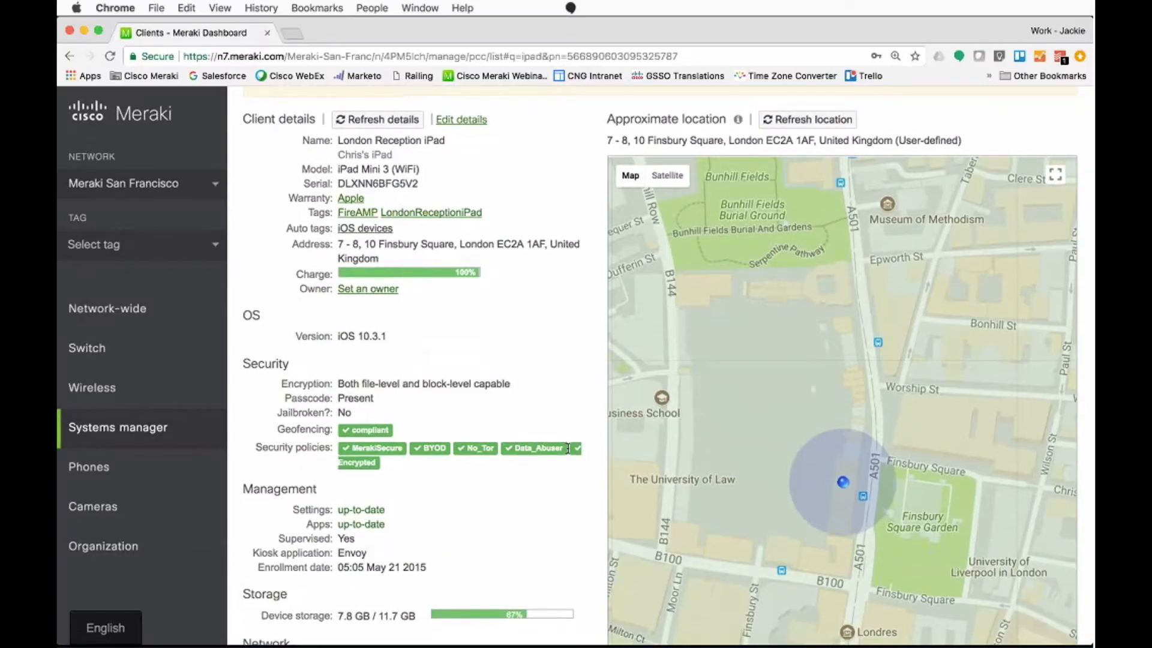
{"action": "scroll", "coordinate": [568, 448], "scroll_direction": "down", "scroll_amount": 5}
{"action": "scroll", "coordinate": [567, 448], "scroll_direction": "down", "scroll_amount": 1}
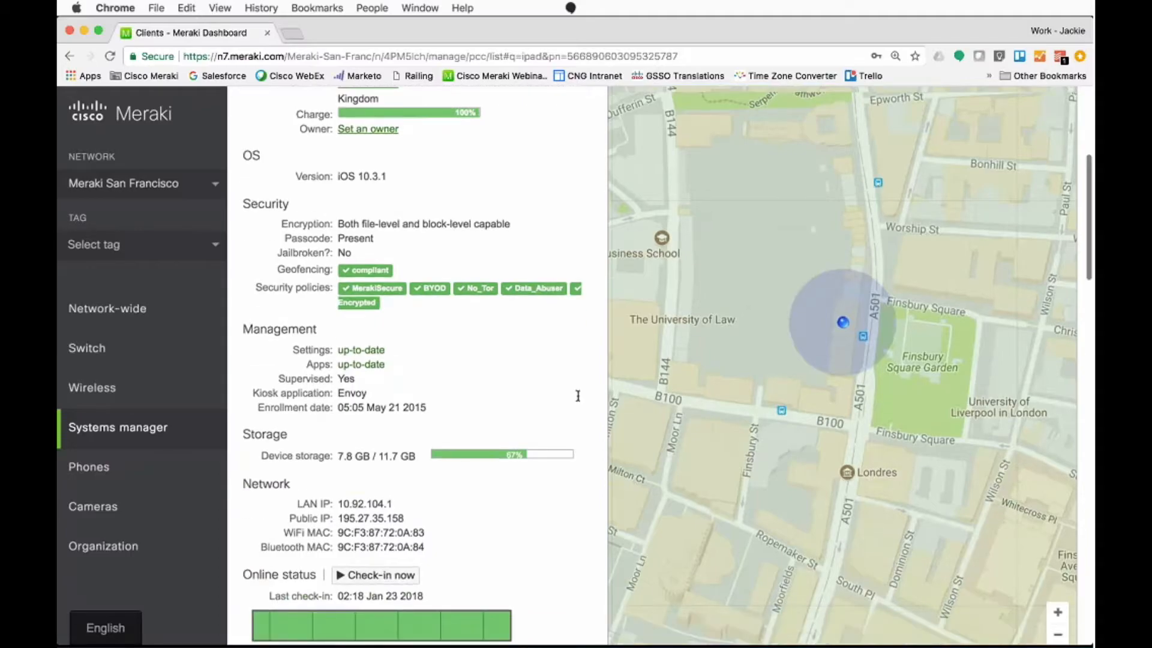
{"action": "scroll", "coordinate": [577, 396], "scroll_direction": "down", "scroll_amount": 2}
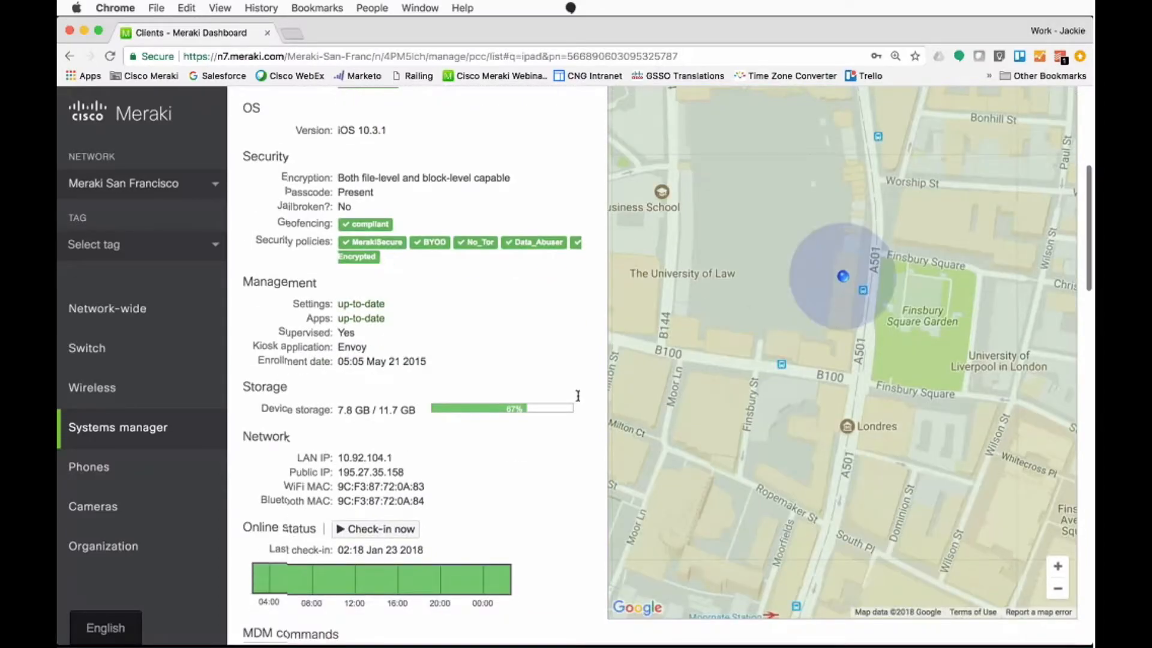
Step: Examine the iPad's jailbreak, geofencing and security policy status, and check the Systems manager's configuration options for geofencing and policies
{"action": "double_click", "coordinate": [281, 158]}
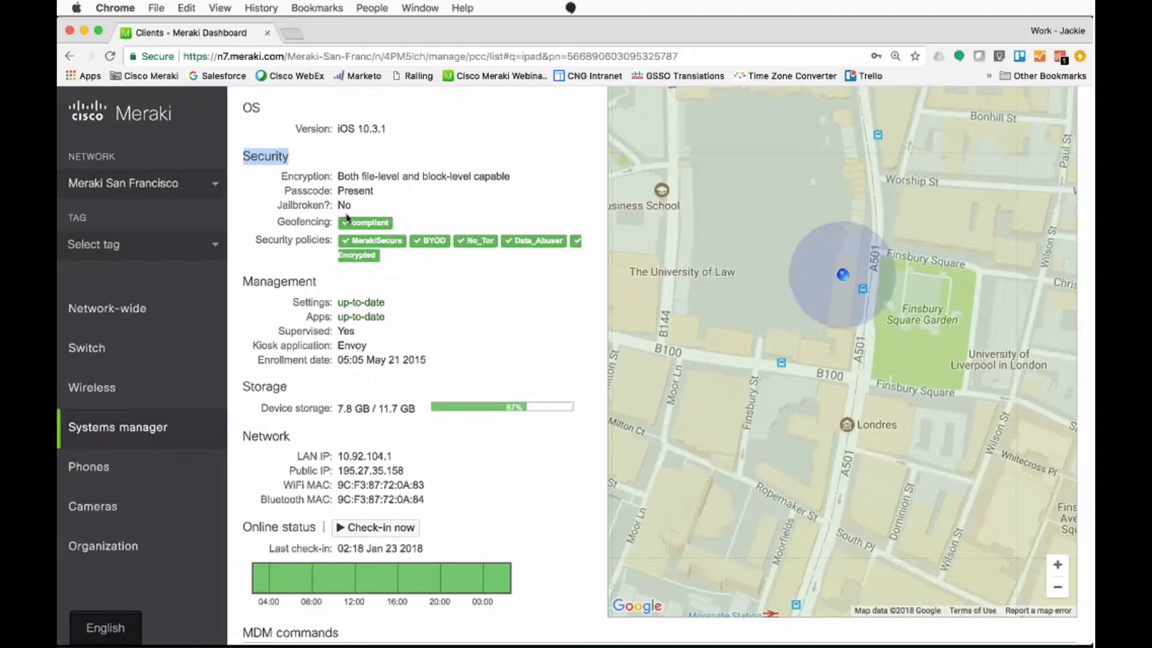
{"action": "left_click_drag", "start_coordinate": [280, 205], "coordinate": [391, 210]}
{"action": "left_click", "coordinate": [281, 221]}
{"action": "left_click_drag", "start_coordinate": [280, 221], "coordinate": [334, 226]}
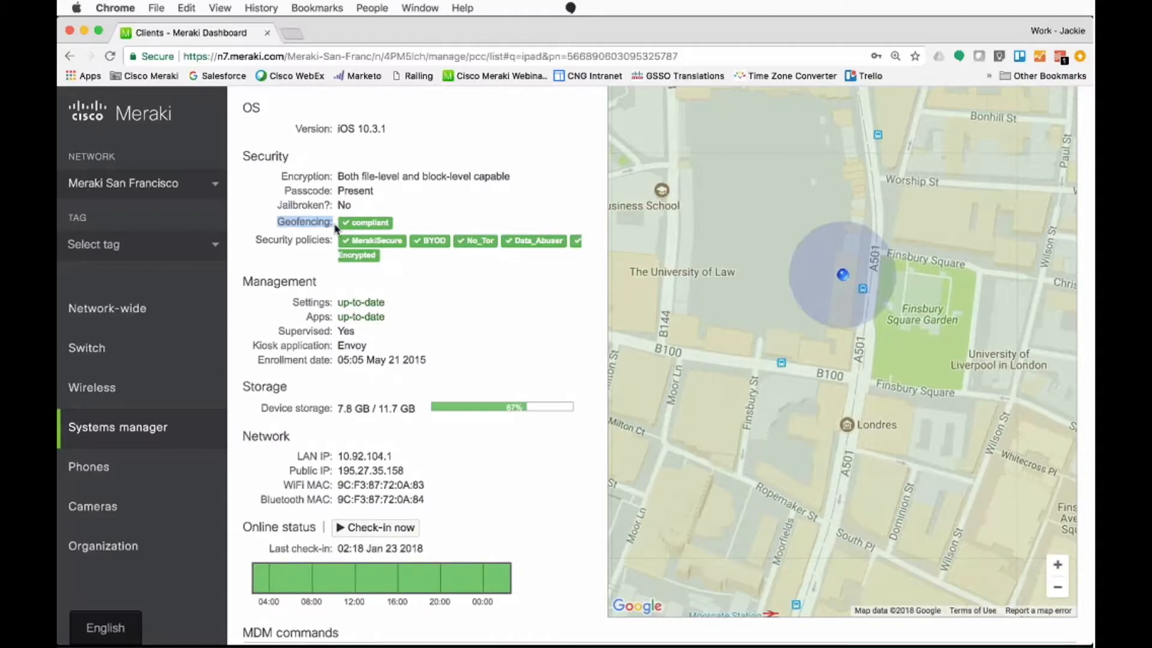
{"action": "mouse_move", "coordinate": [213, 429]}
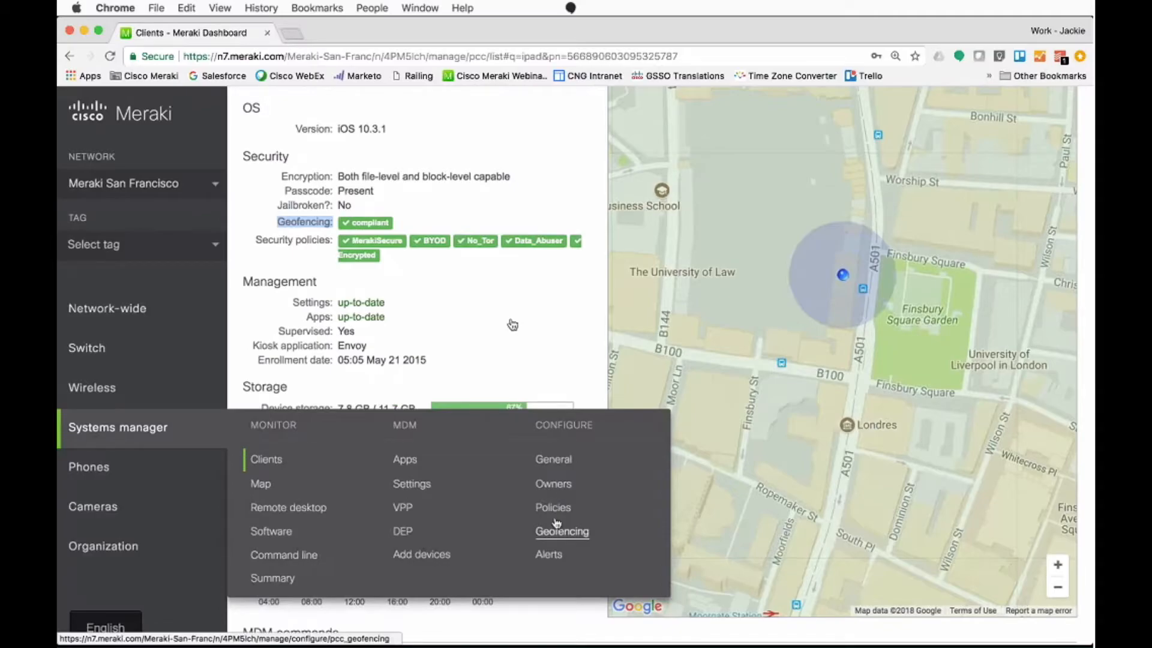
{"action": "left_click_drag", "start_coordinate": [255, 240], "coordinate": [326, 241]}
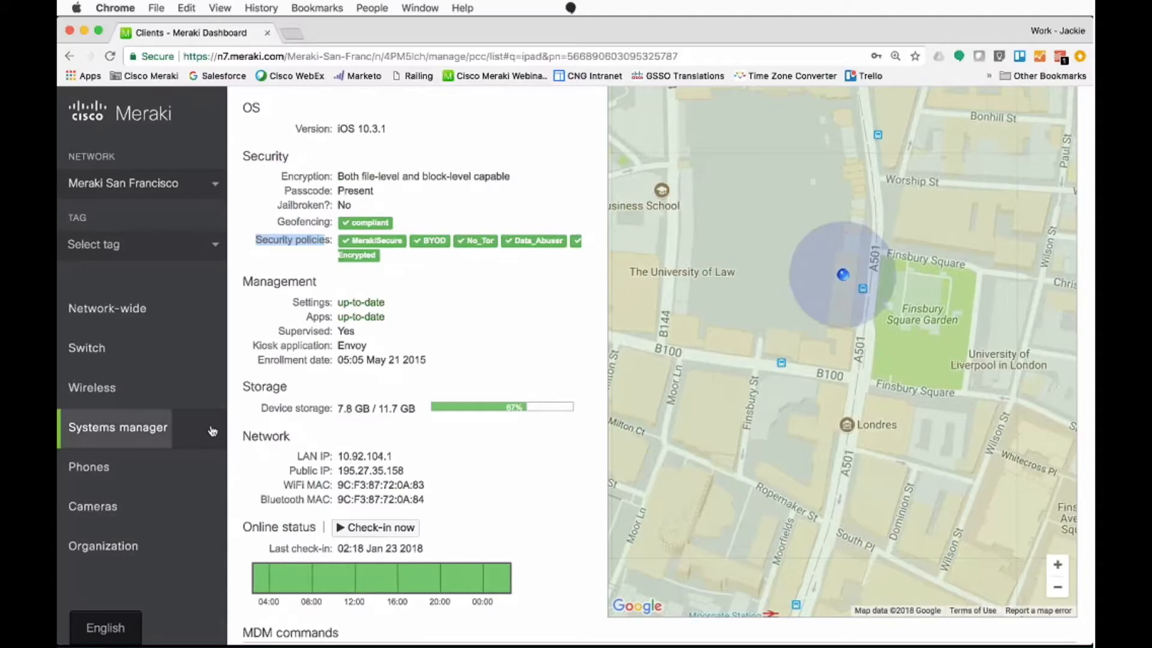
{"action": "mouse_move", "coordinate": [159, 431]}
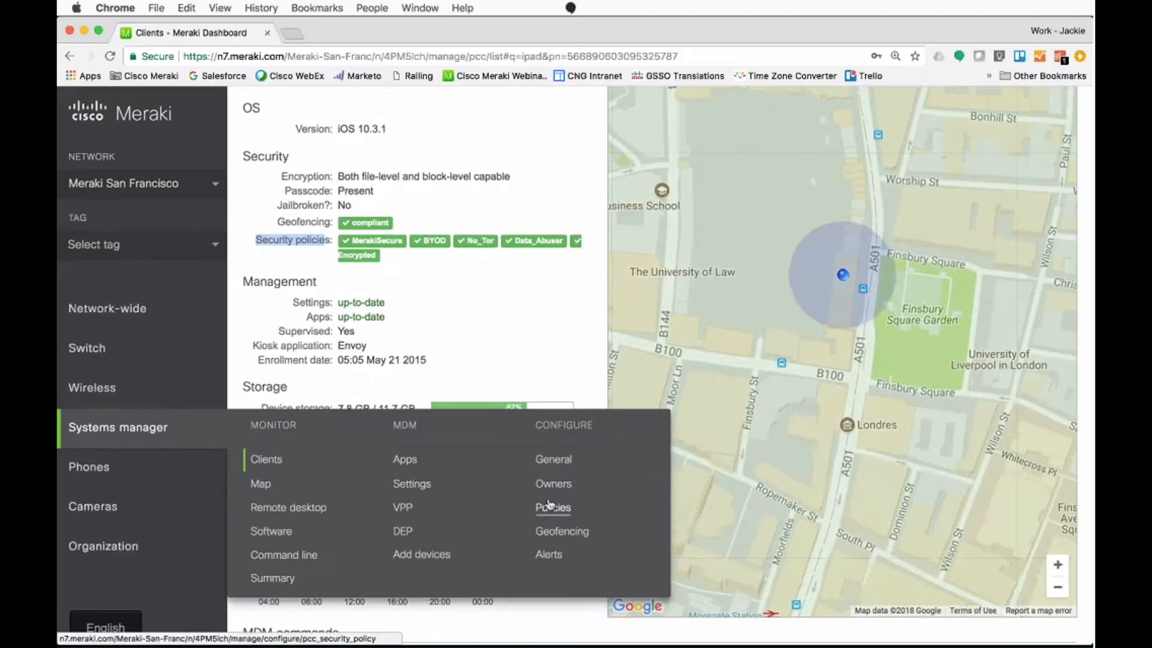
{"action": "left_click", "coordinate": [513, 350]}
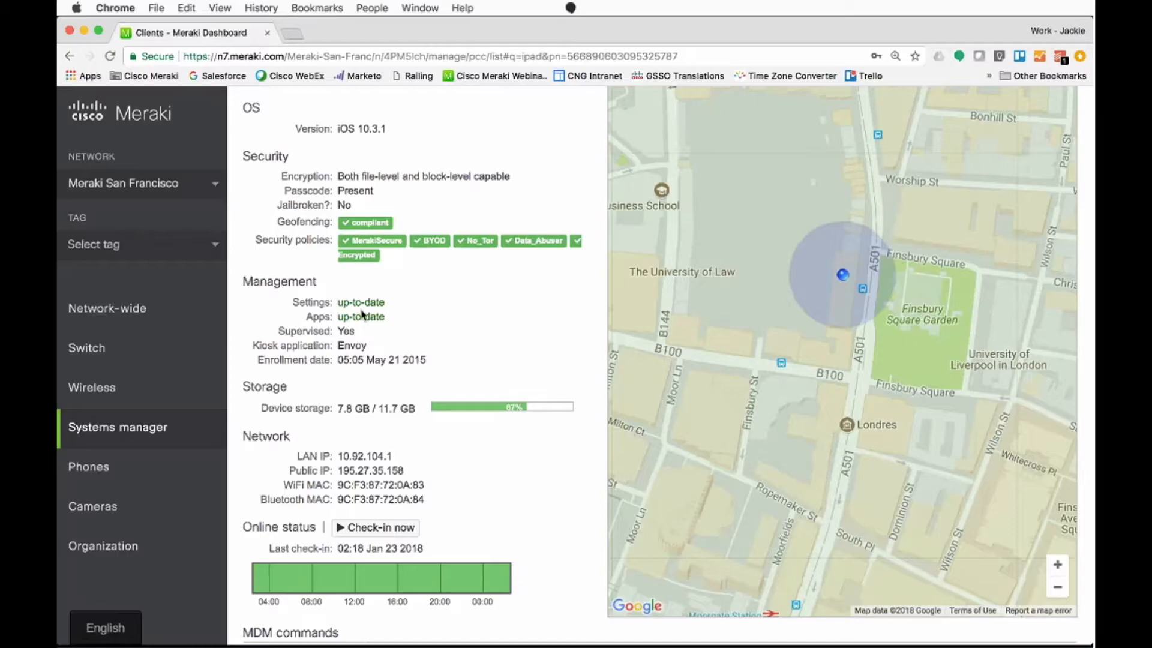
Step: Check the iPad's kiosk application and select Envoy as the app for the Single App Mode command
{"action": "scroll", "coordinate": [362, 312], "scroll_direction": "down", "scroll_amount": 3}
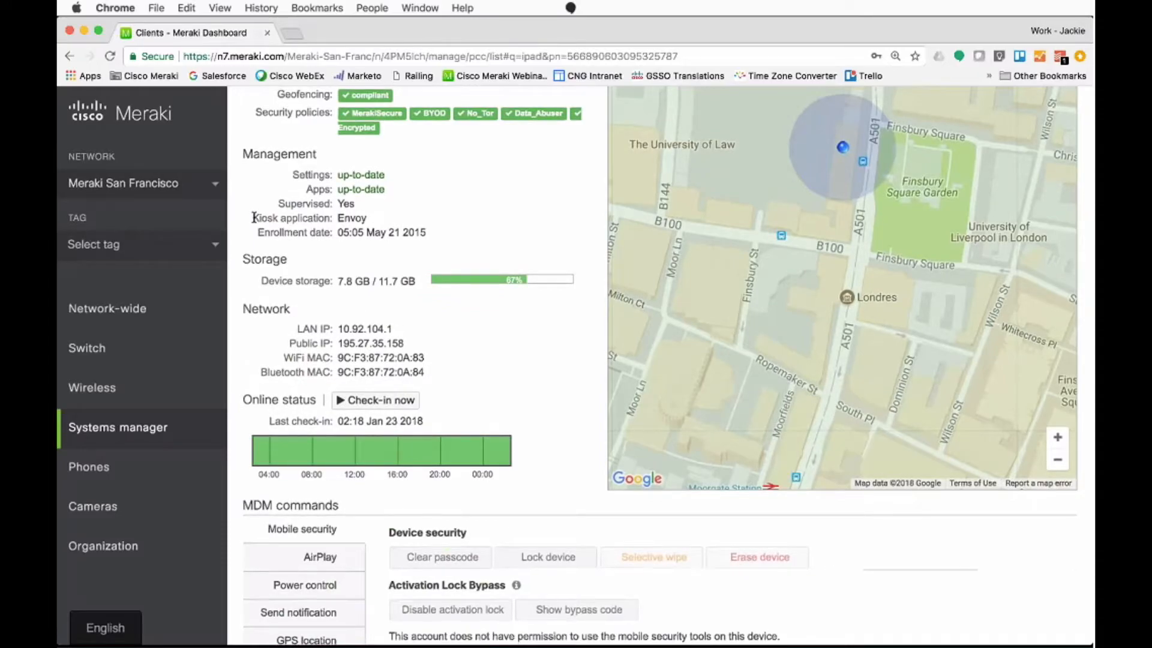
{"action": "triple_click", "coordinate": [356, 219]}
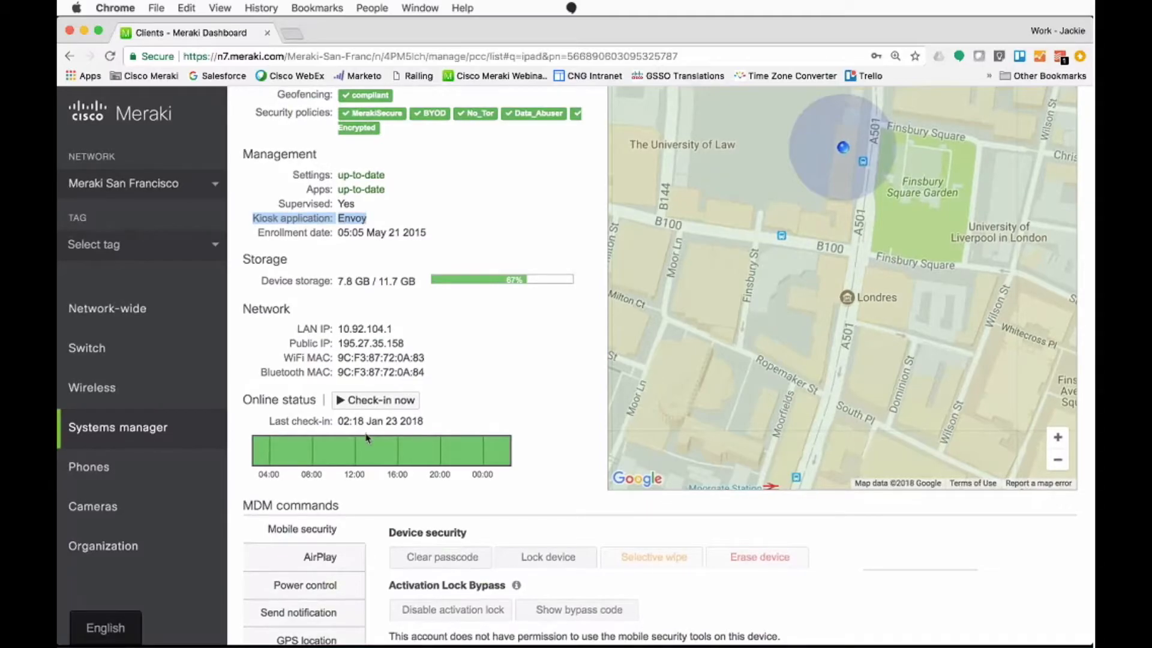
{"action": "scroll", "coordinate": [367, 437], "scroll_direction": "down", "scroll_amount": 3}
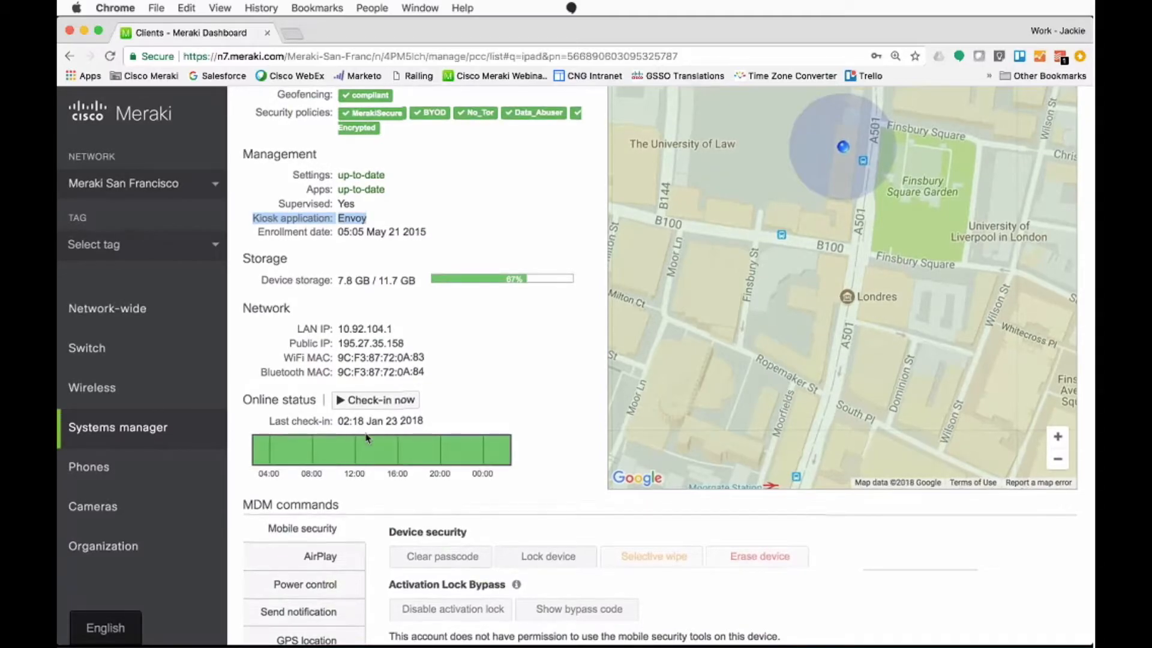
{"action": "left_click", "coordinate": [315, 572]}
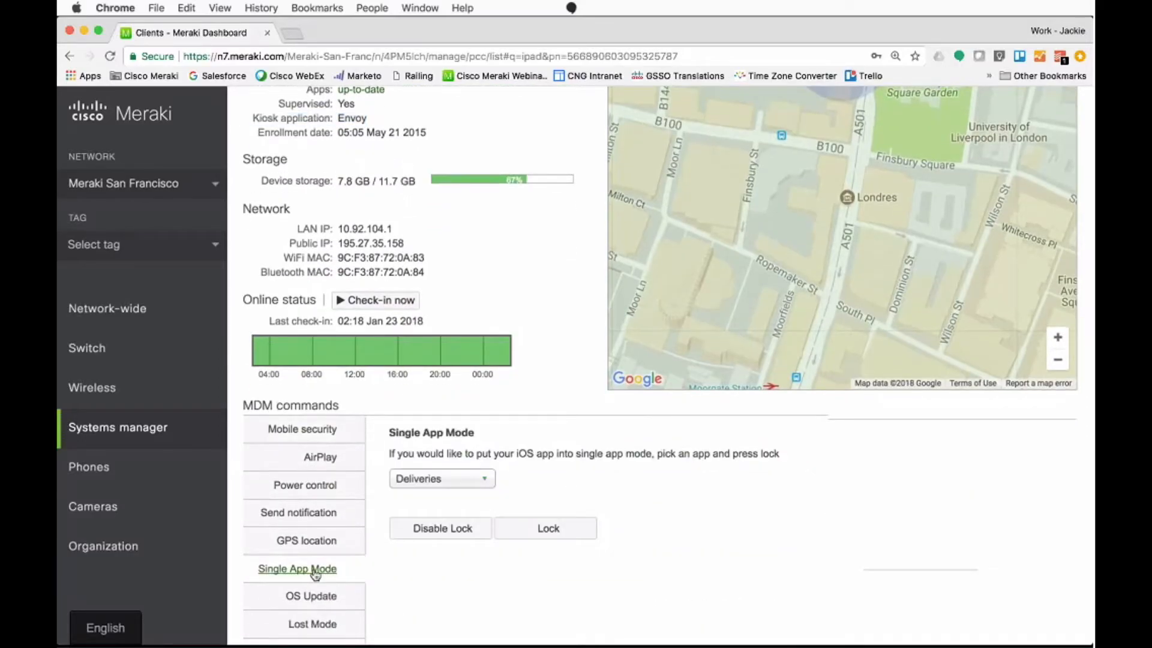
{"action": "left_click", "coordinate": [415, 480]}
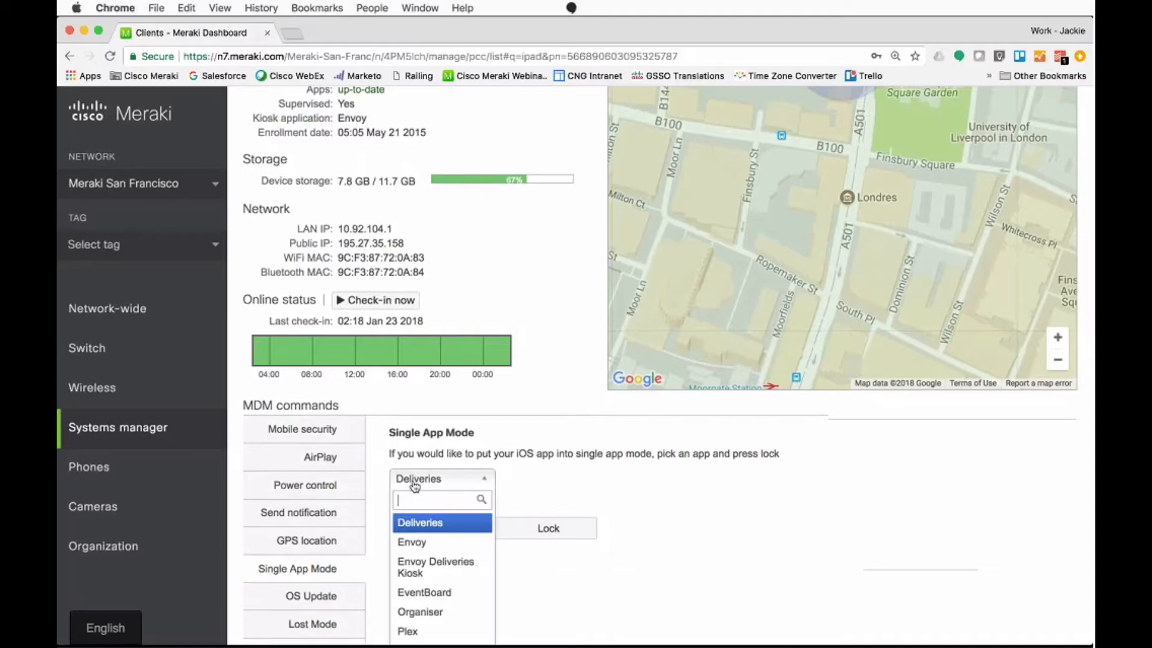
{"action": "left_click", "coordinate": [404, 544]}
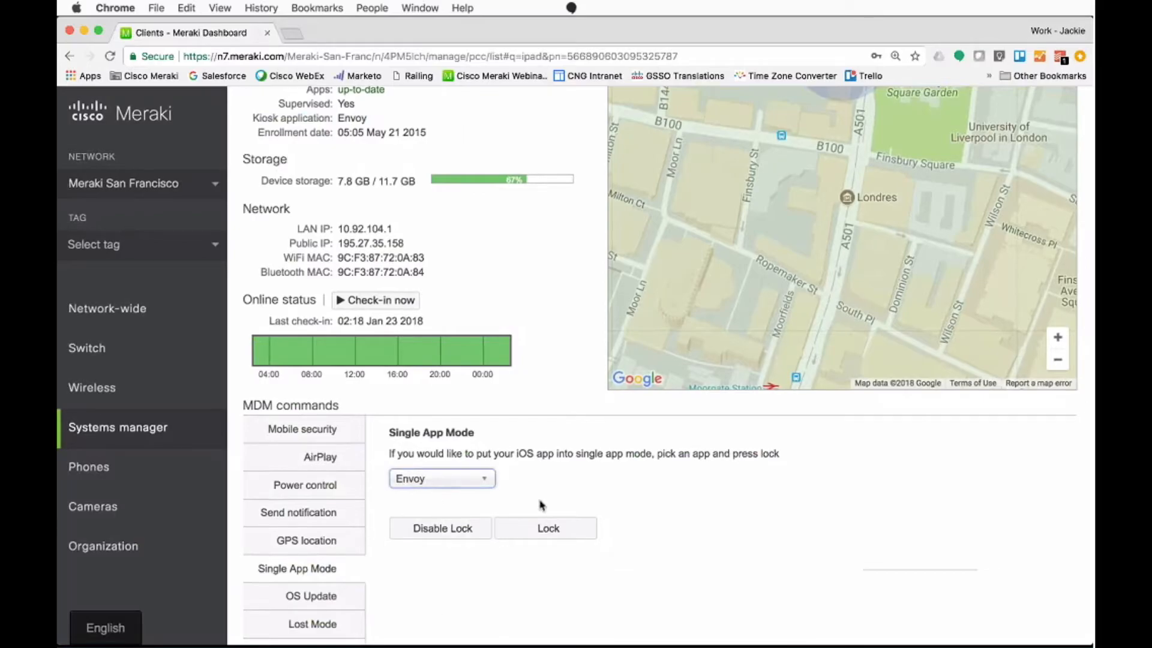
Step: View the Mobile security commands and enter "See IT!" as the message of the Send notification command
{"action": "left_click", "coordinate": [351, 440]}
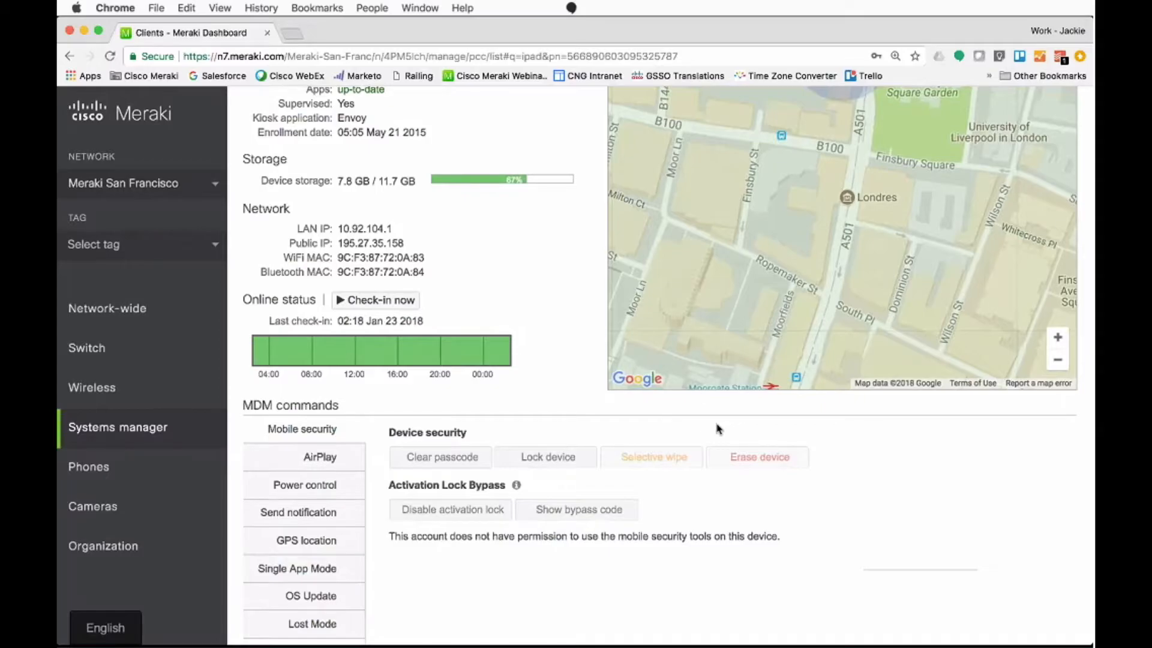
{"action": "scroll", "coordinate": [341, 455], "scroll_direction": "down", "scroll_amount": 2}
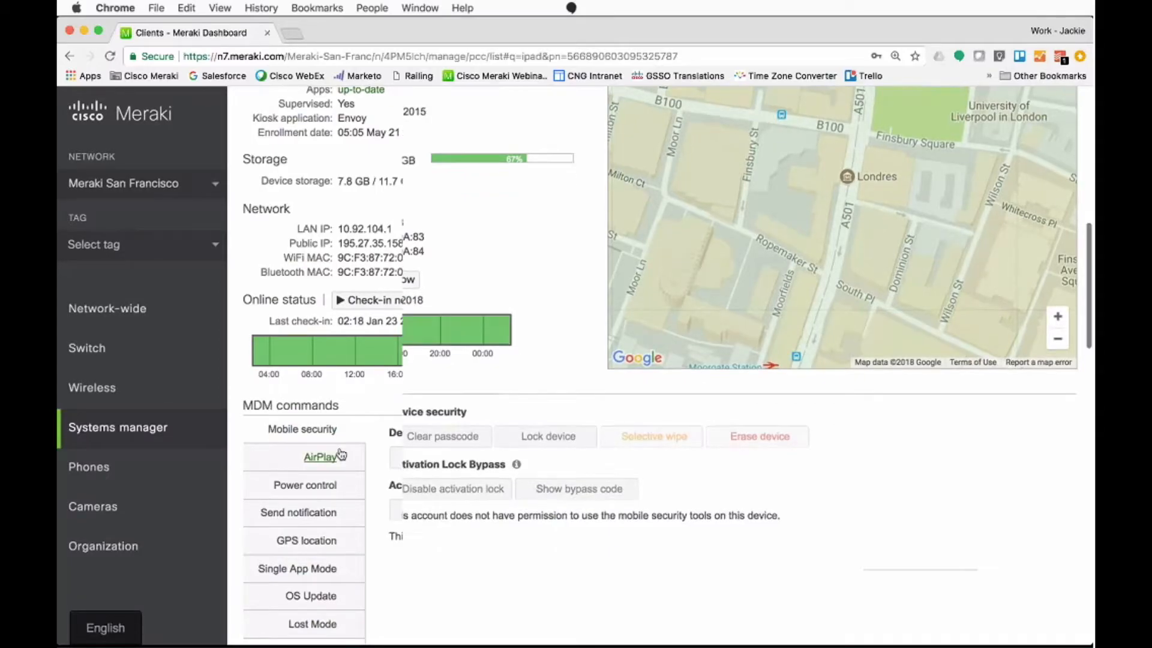
{"action": "left_click", "coordinate": [339, 459]}
{"action": "left_click", "coordinate": [469, 407]}
{"action": "type", "text": "See m"}
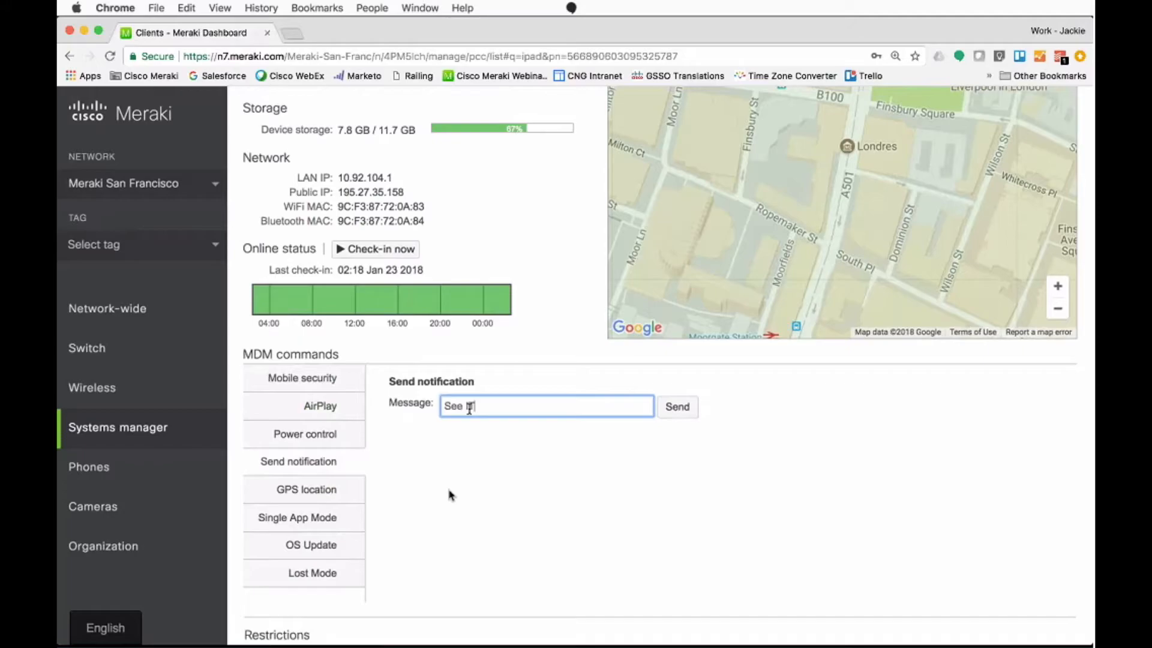
{"action": "type", "text": "T!"}
{"action": "left_click", "coordinate": [669, 517]}
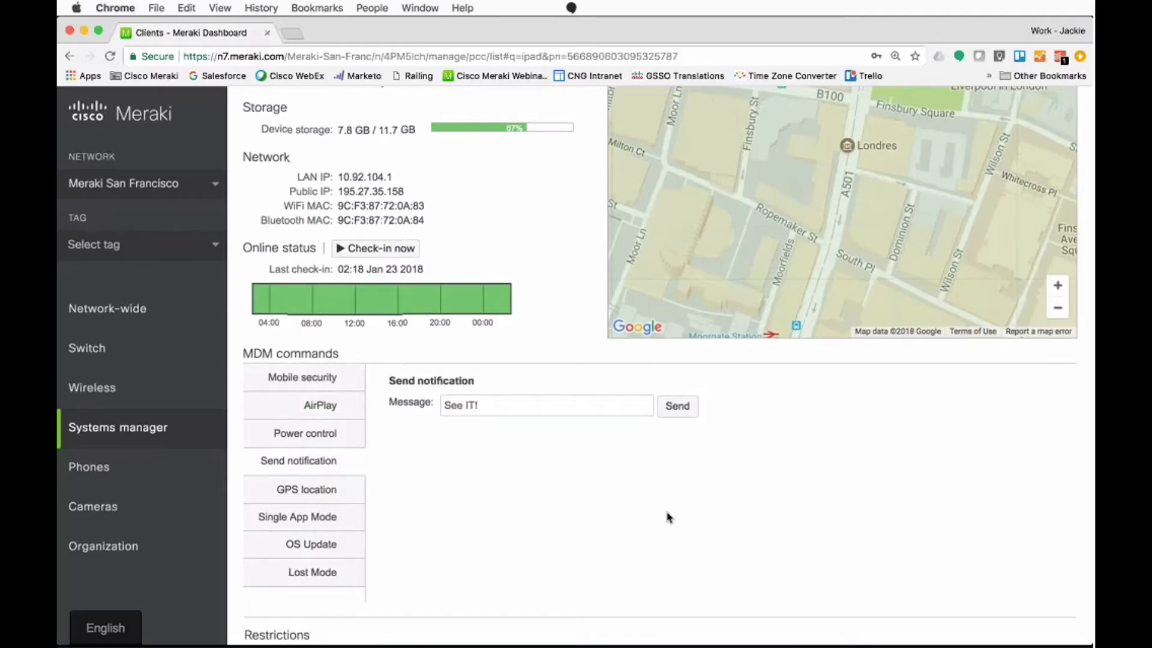
Step: Look through the iPad's restrictions, profiles, installed apps, event log and activity log, and return to the start of its details
{"action": "scroll", "coordinate": [669, 517], "scroll_direction": "down", "scroll_amount": 3}
{"action": "scroll", "coordinate": [669, 517], "scroll_direction": "down", "scroll_amount": 5}
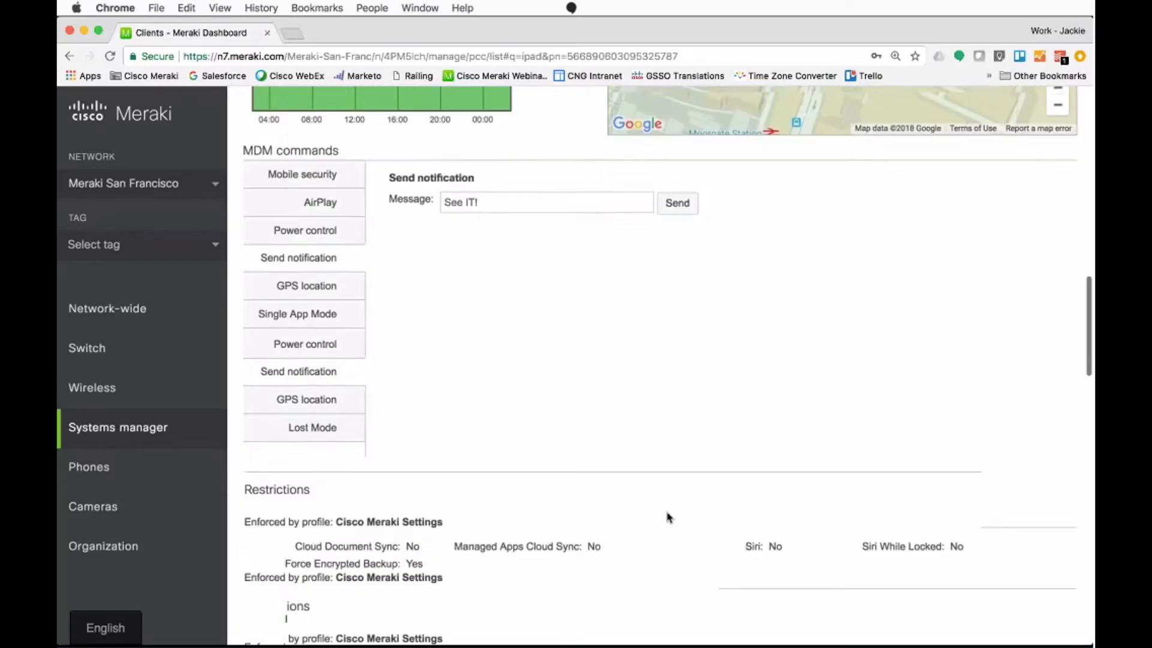
{"action": "scroll", "coordinate": [669, 517], "scroll_direction": "down", "scroll_amount": 5}
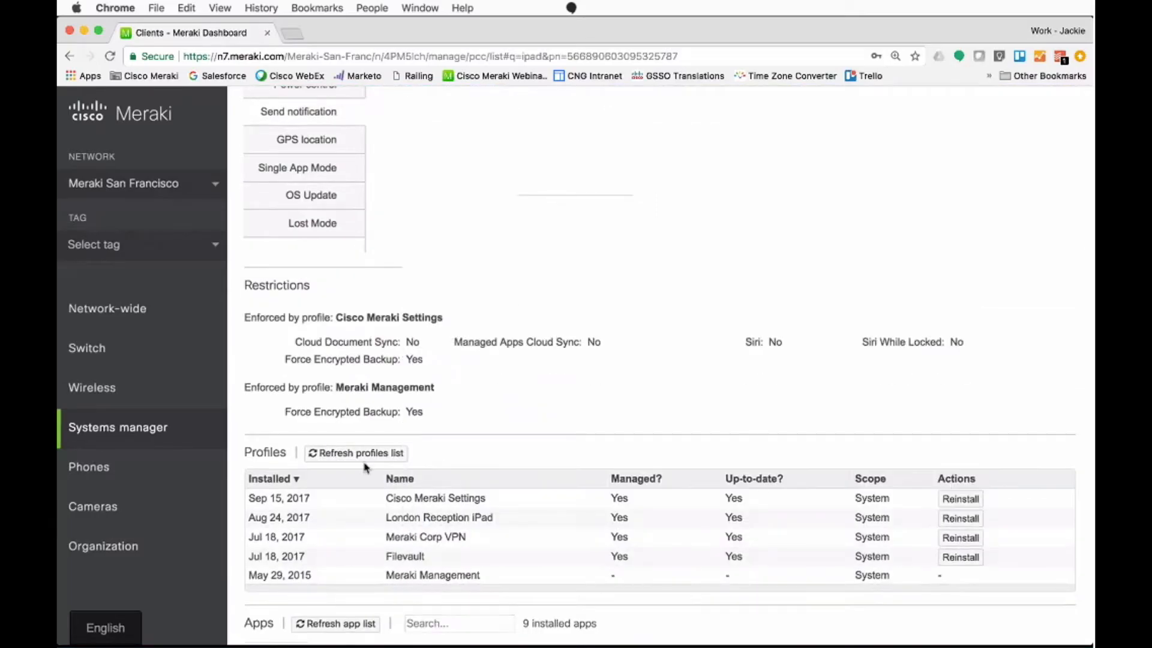
{"action": "scroll", "coordinate": [322, 511], "scroll_direction": "down", "scroll_amount": 6}
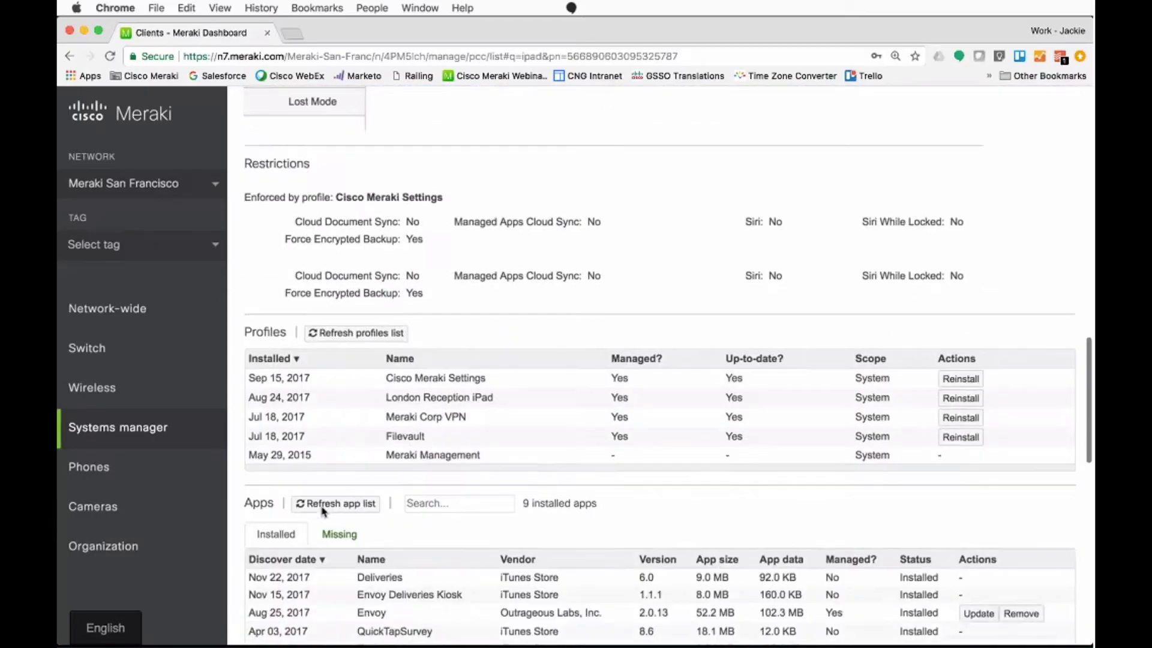
{"action": "scroll", "coordinate": [322, 511], "scroll_direction": "down", "scroll_amount": 1}
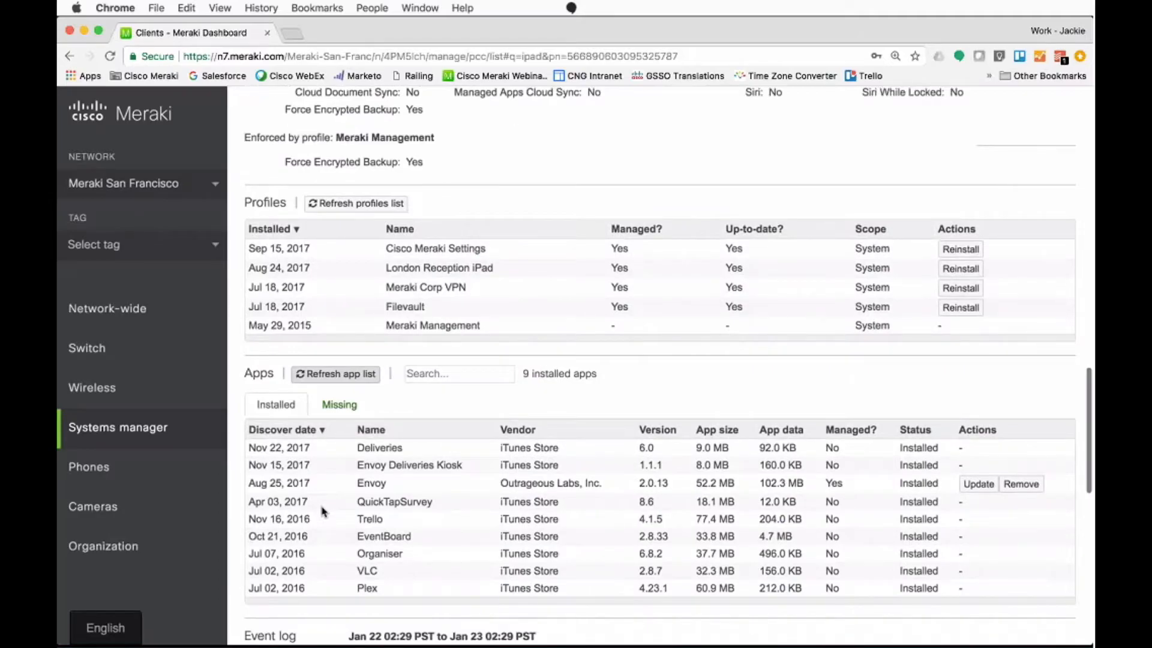
{"action": "scroll", "coordinate": [322, 511], "scroll_direction": "down", "scroll_amount": 1}
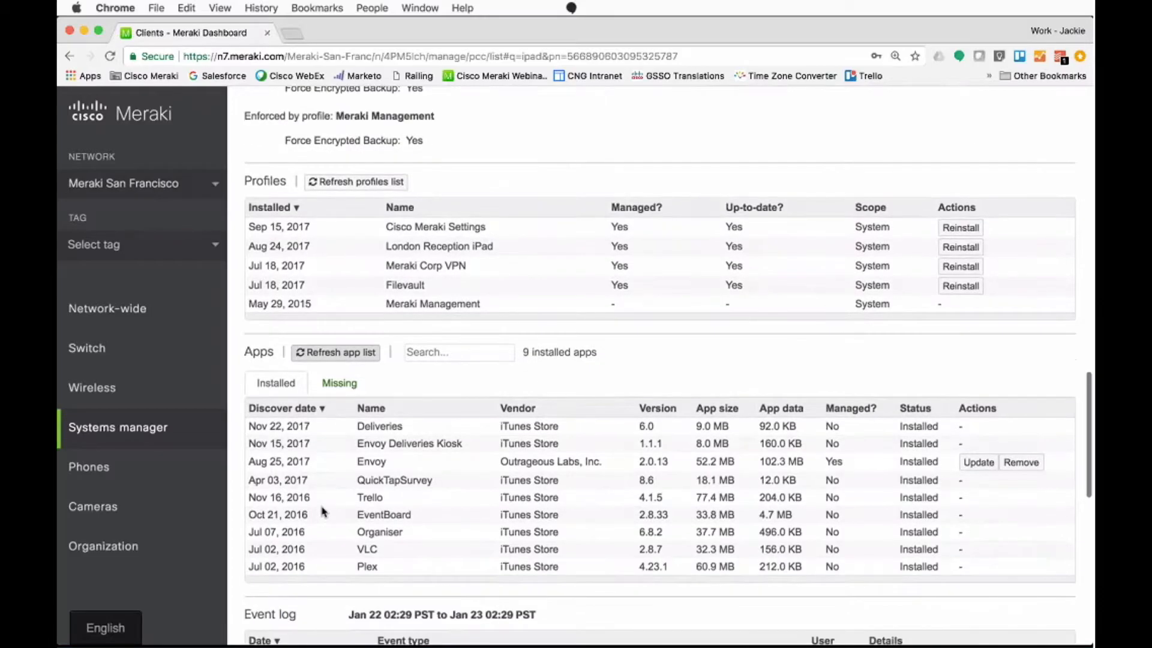
{"action": "scroll", "coordinate": [322, 512], "scroll_direction": "down", "scroll_amount": 5}
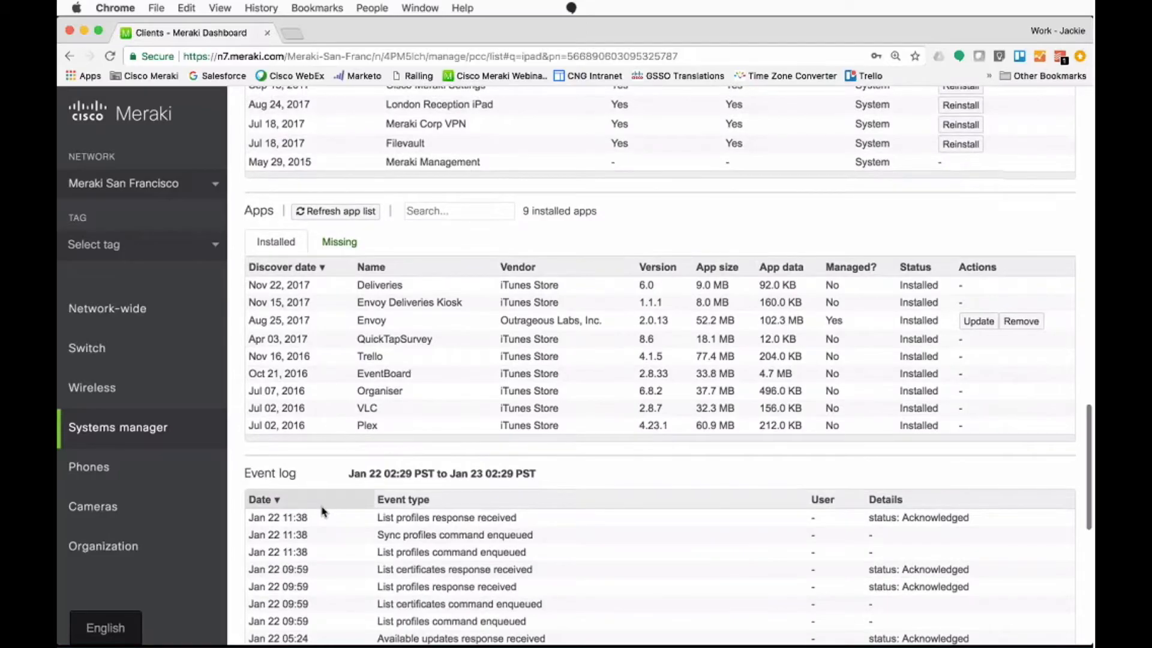
{"action": "scroll", "coordinate": [322, 511], "scroll_direction": "down", "scroll_amount": 1}
{"action": "scroll", "coordinate": [322, 511], "scroll_direction": "down", "scroll_amount": 6}
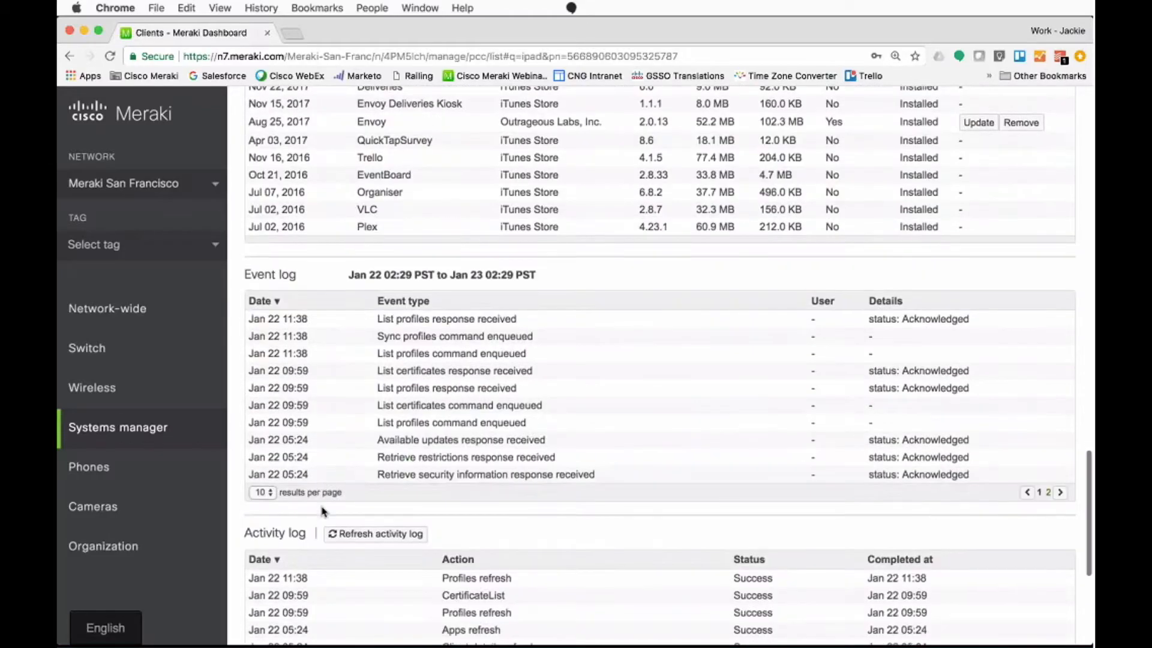
{"action": "scroll", "coordinate": [322, 511], "scroll_direction": "up", "scroll_amount": 20}
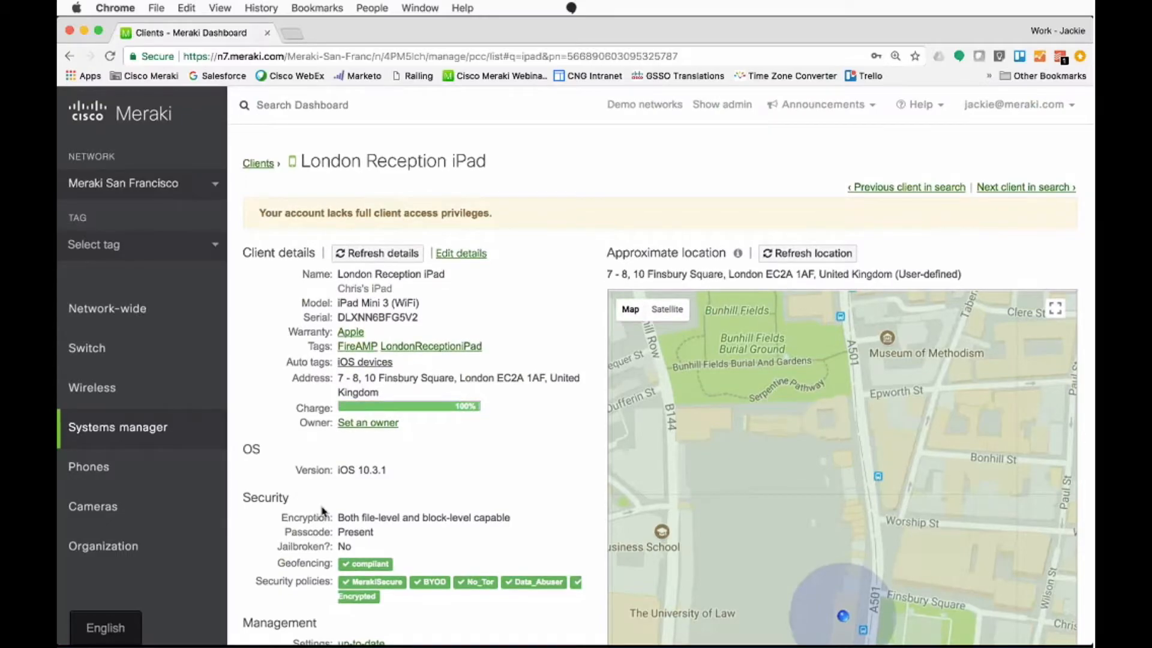
Step: Open the Systems manager network summary and review its new and old clients, top platforms, tags, models and apps
{"action": "mouse_move", "coordinate": [219, 436]}
{"action": "left_click", "coordinate": [258, 574]}
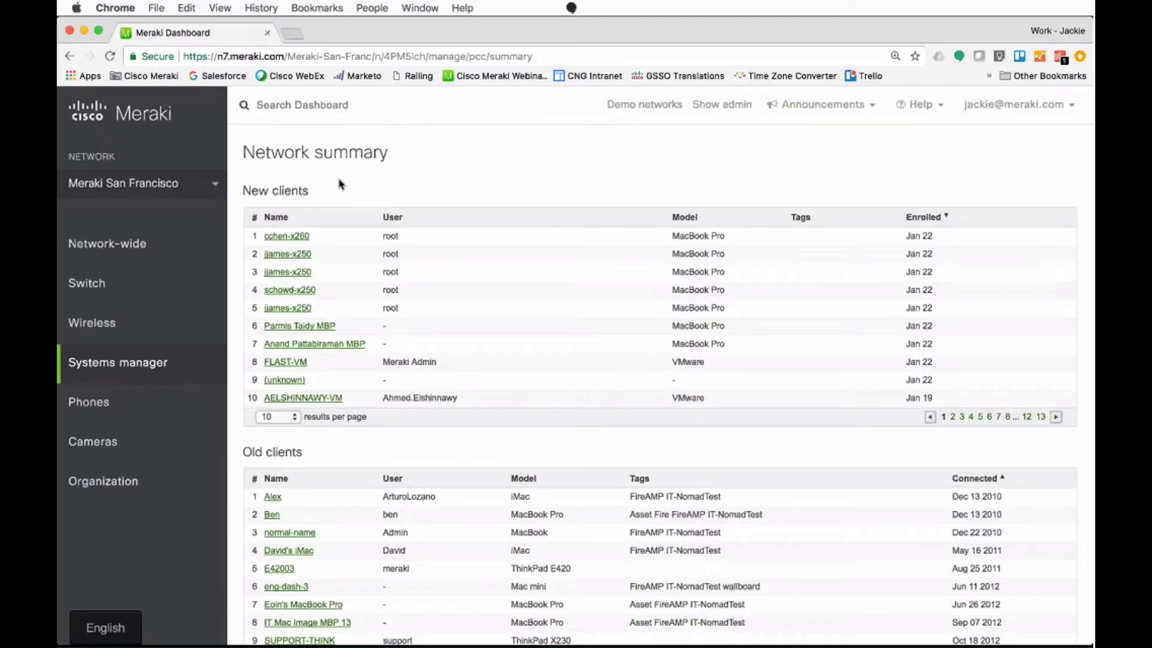
{"action": "scroll", "coordinate": [354, 372], "scroll_direction": "down", "scroll_amount": 5}
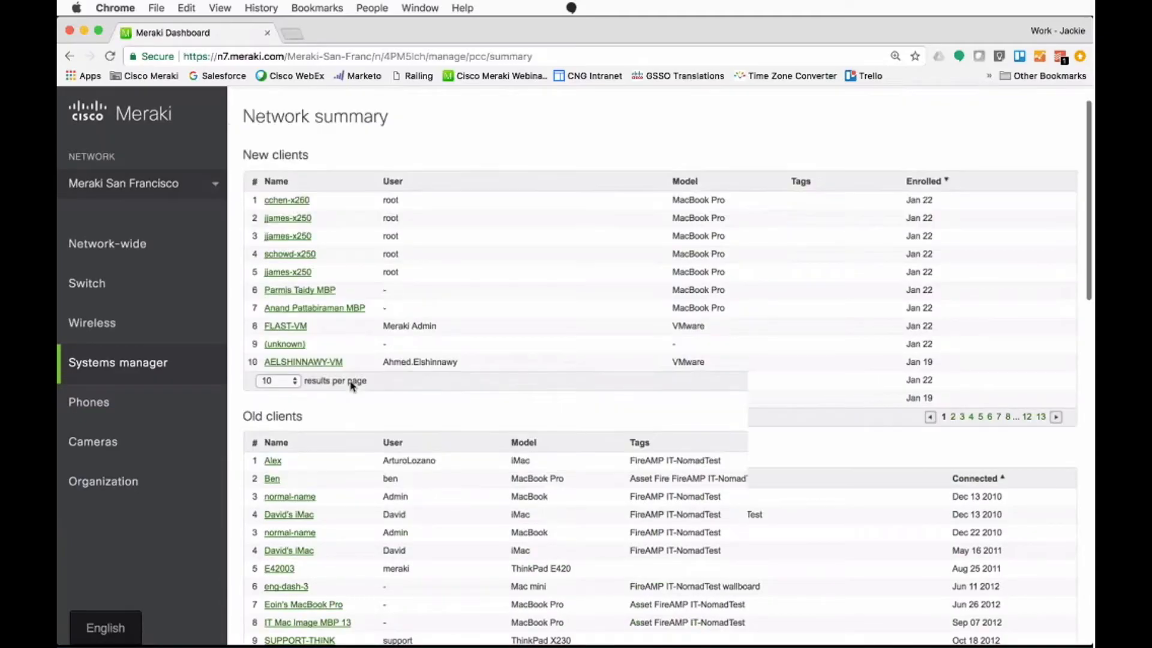
{"action": "scroll", "coordinate": [361, 438], "scroll_direction": "down", "scroll_amount": 6}
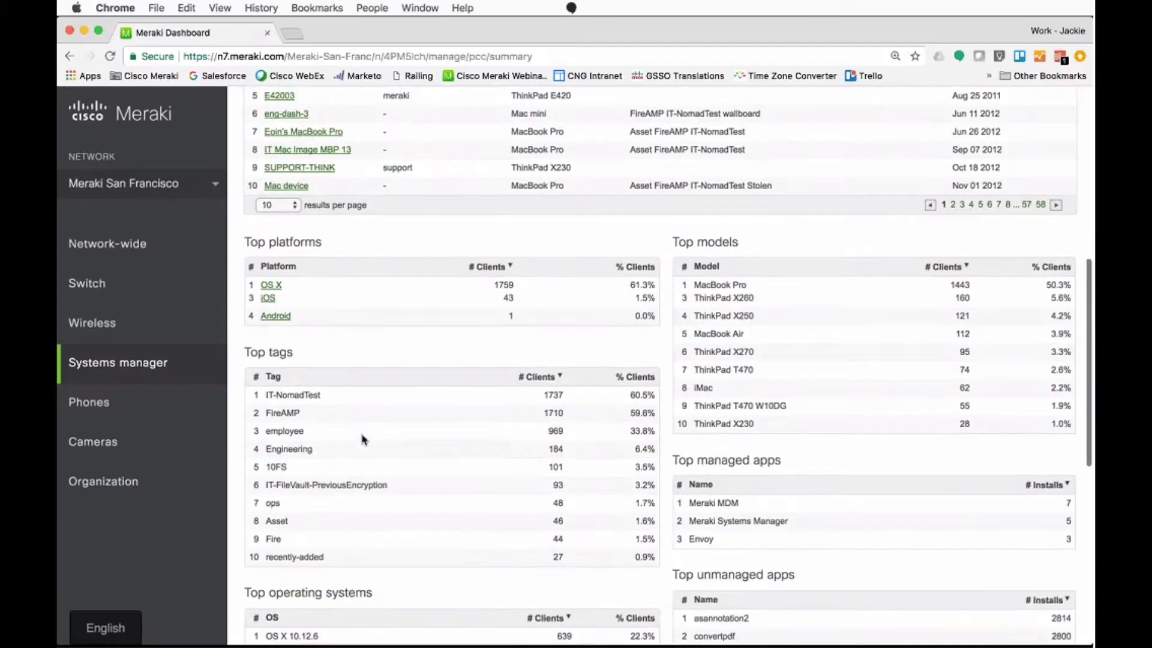
{"action": "scroll", "coordinate": [362, 438], "scroll_direction": "down", "scroll_amount": 3}
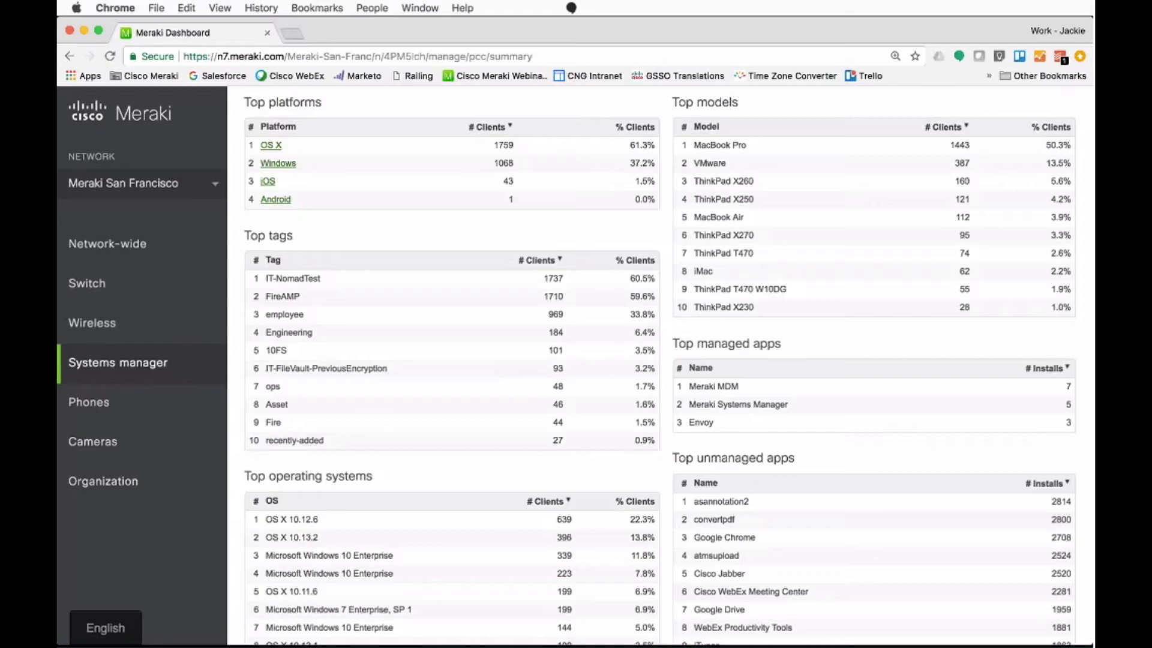
Step: Review the network summary's top operating systems, unmanaged apps and top clients by disk space used, and return to its start
{"action": "scroll", "coordinate": [463, 568], "scroll_direction": "down", "scroll_amount": 2}
{"action": "scroll", "coordinate": [462, 569], "scroll_direction": "down", "scroll_amount": 4}
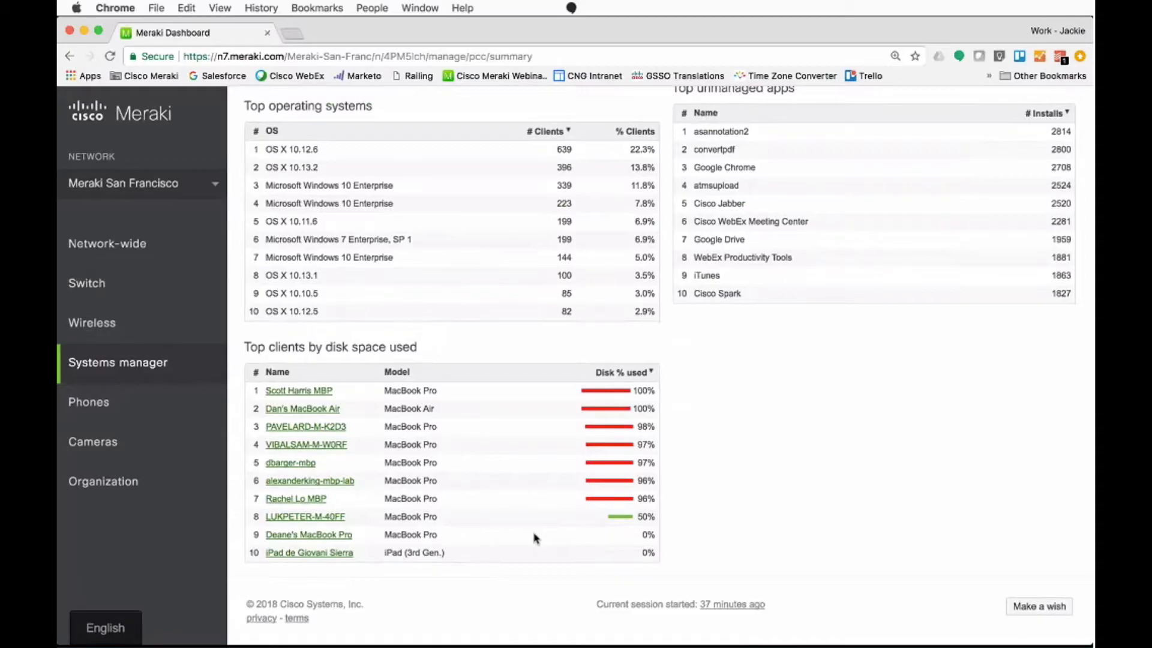
{"action": "scroll", "coordinate": [368, 311], "scroll_direction": "up", "scroll_amount": 10}
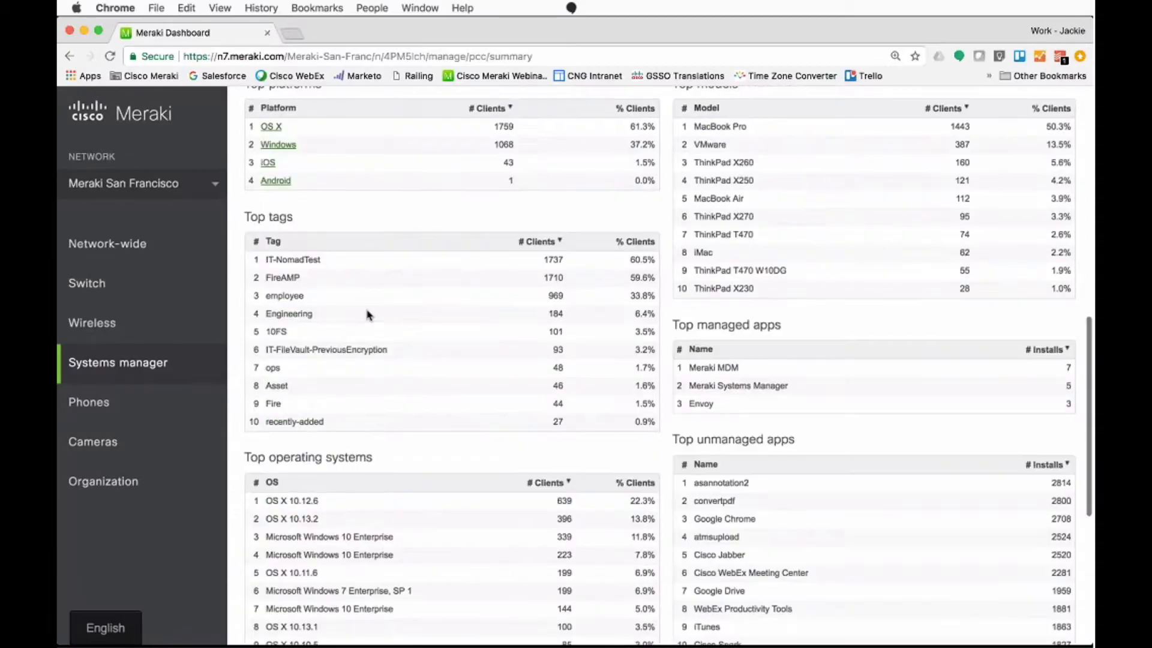
{"action": "scroll", "coordinate": [368, 315], "scroll_direction": "up", "scroll_amount": 3}
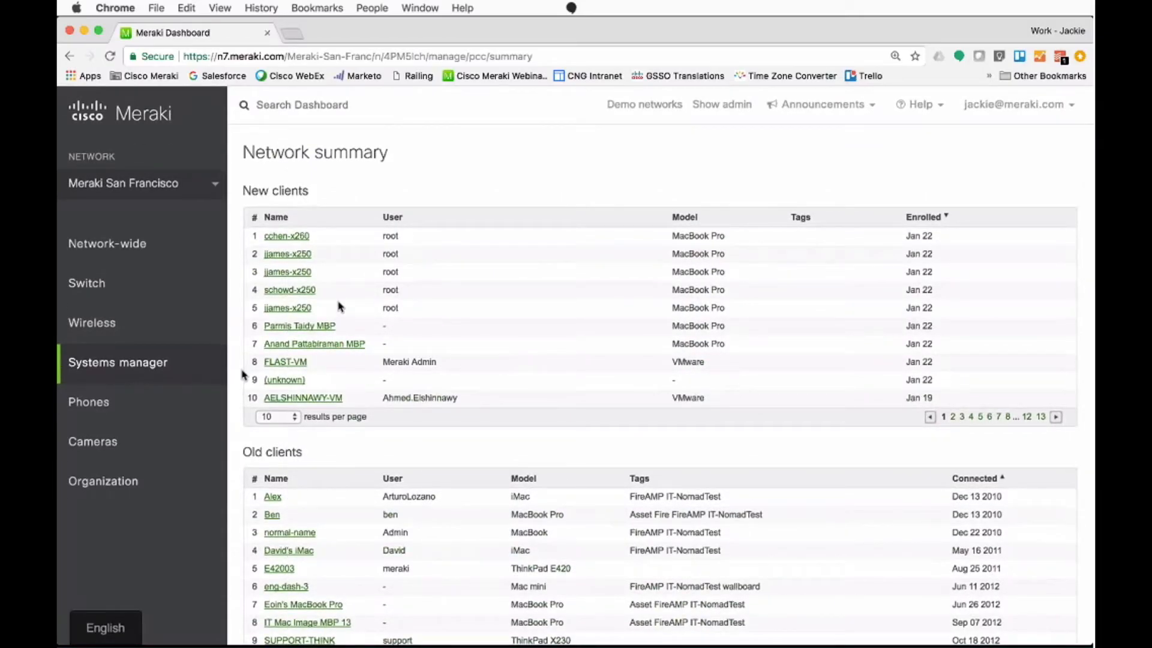
Step: View the Systems manager's Apple Device Enrollment Program page and its Volume Purchase Program licensed applications
{"action": "mouse_move", "coordinate": [207, 361]}
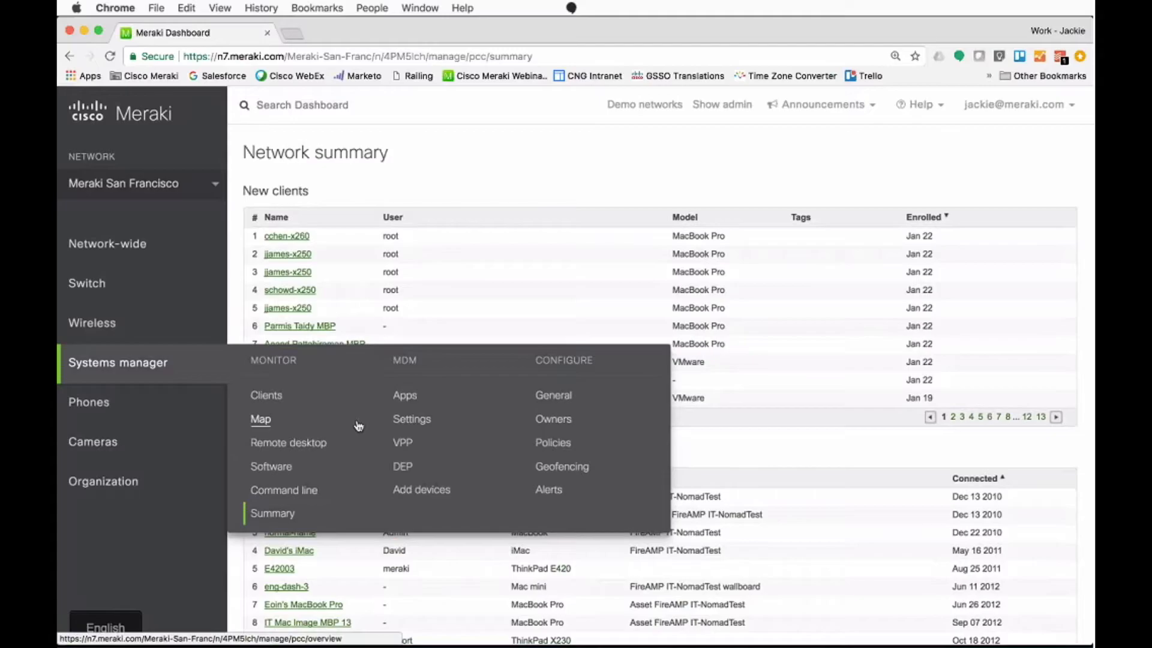
{"action": "left_click", "coordinate": [411, 467]}
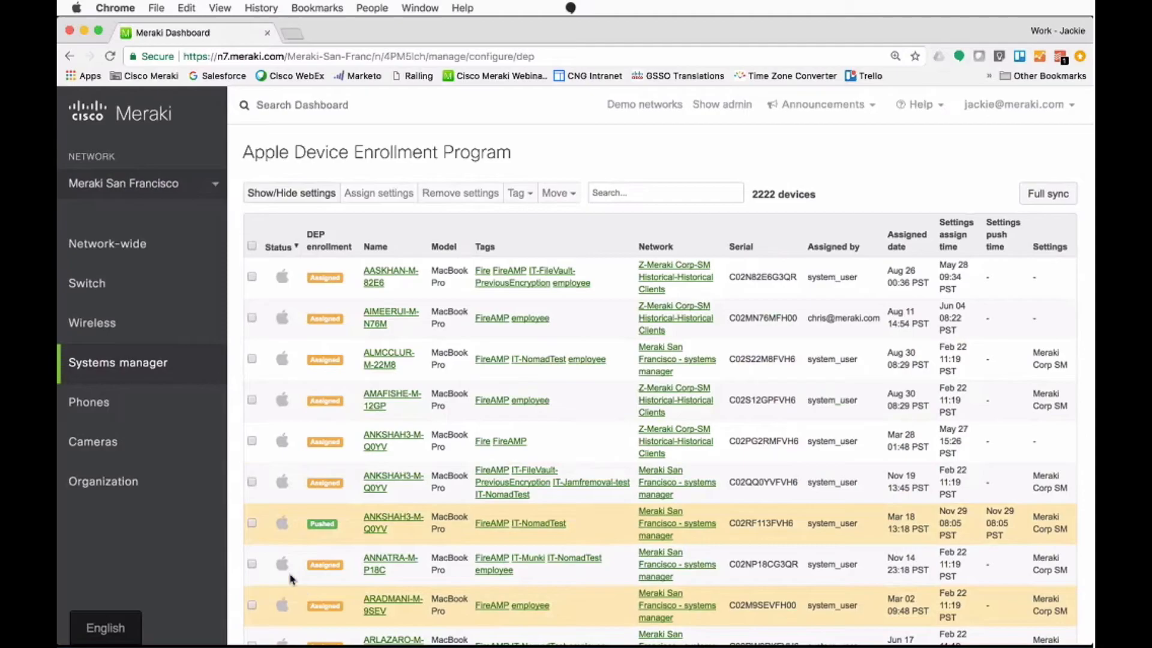
{"action": "mouse_move", "coordinate": [223, 375]}
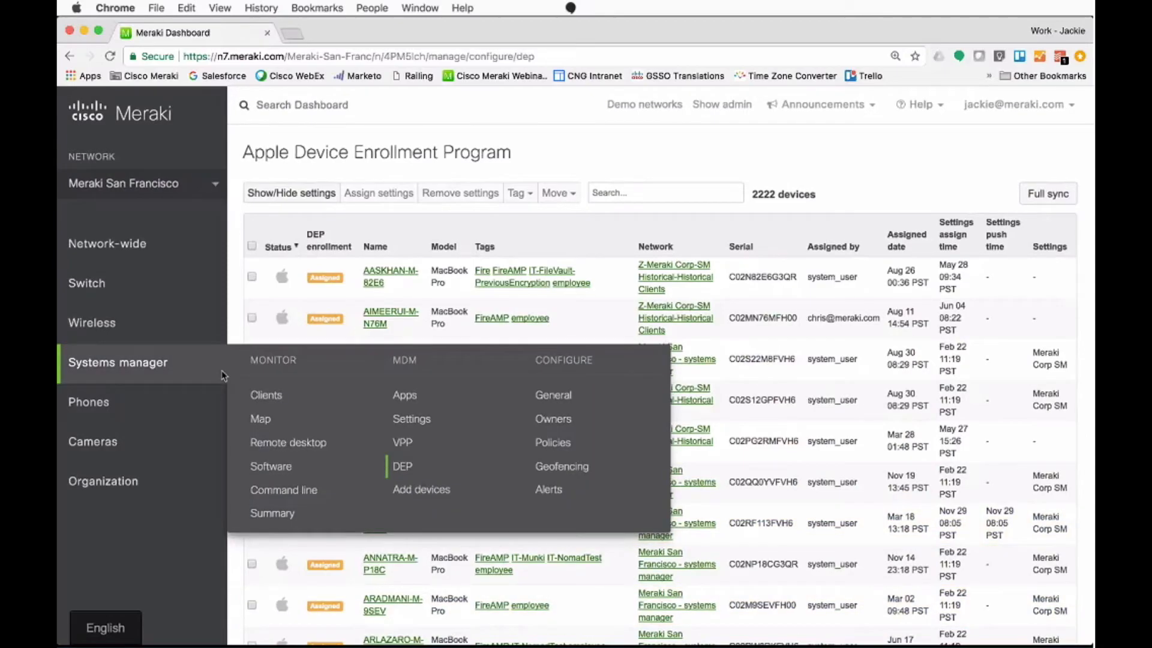
{"action": "left_click", "coordinate": [403, 444]}
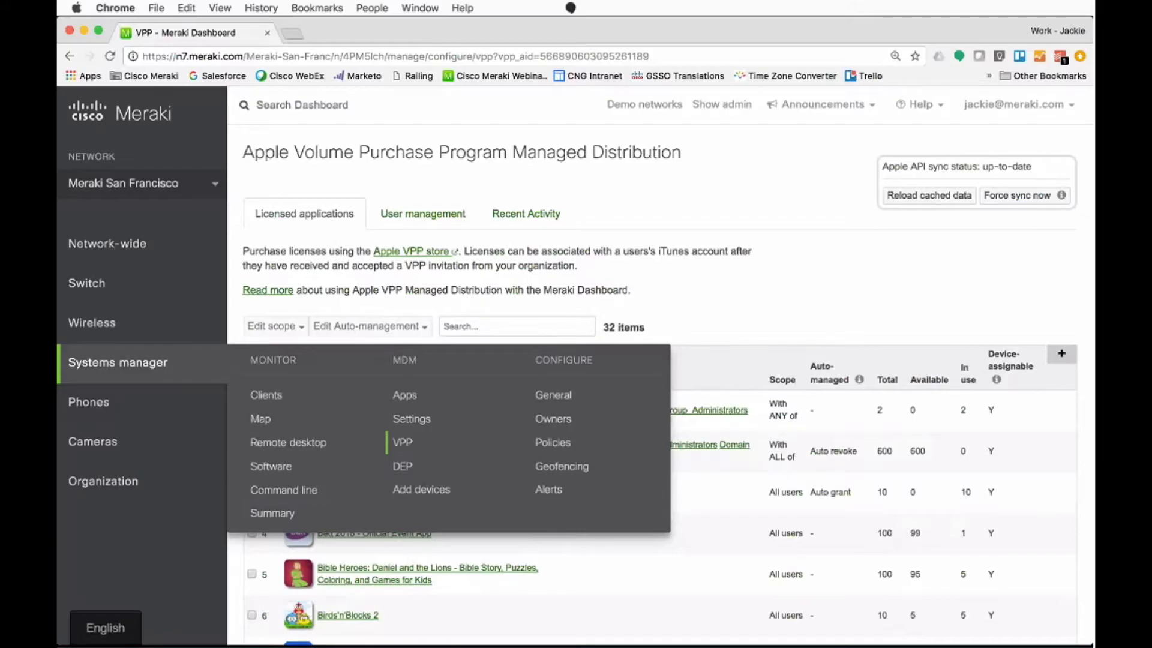
Step: Open Systems manager App management and check which types of app can be added
{"action": "left_click", "coordinate": [405, 396]}
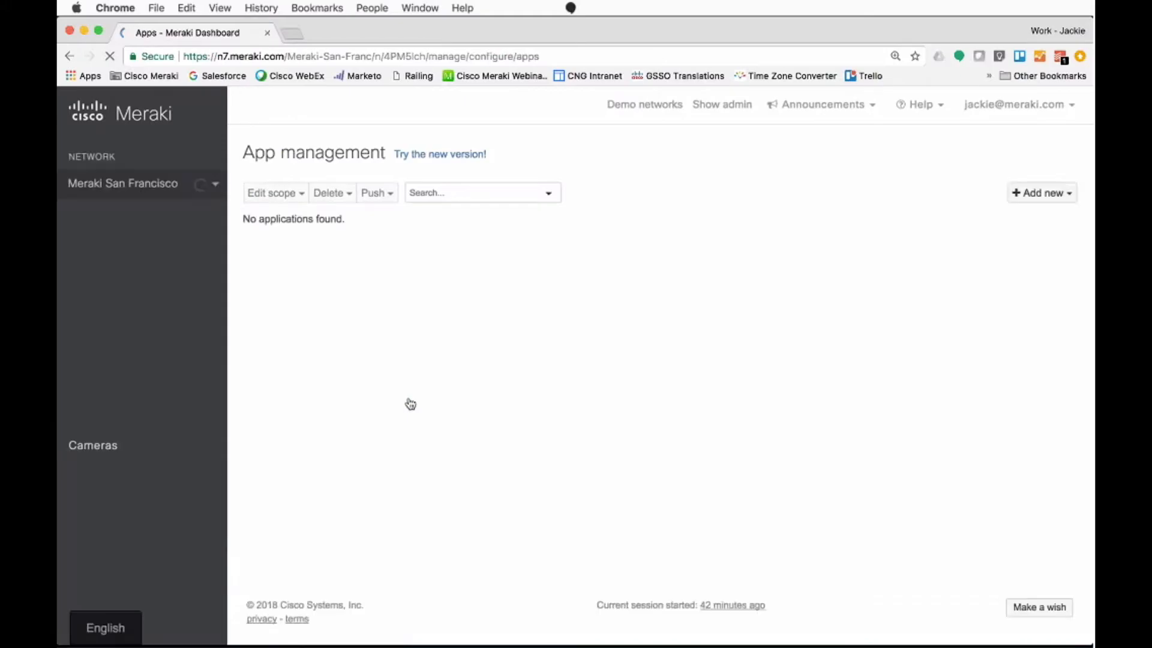
{"action": "left_click", "coordinate": [1043, 193]}
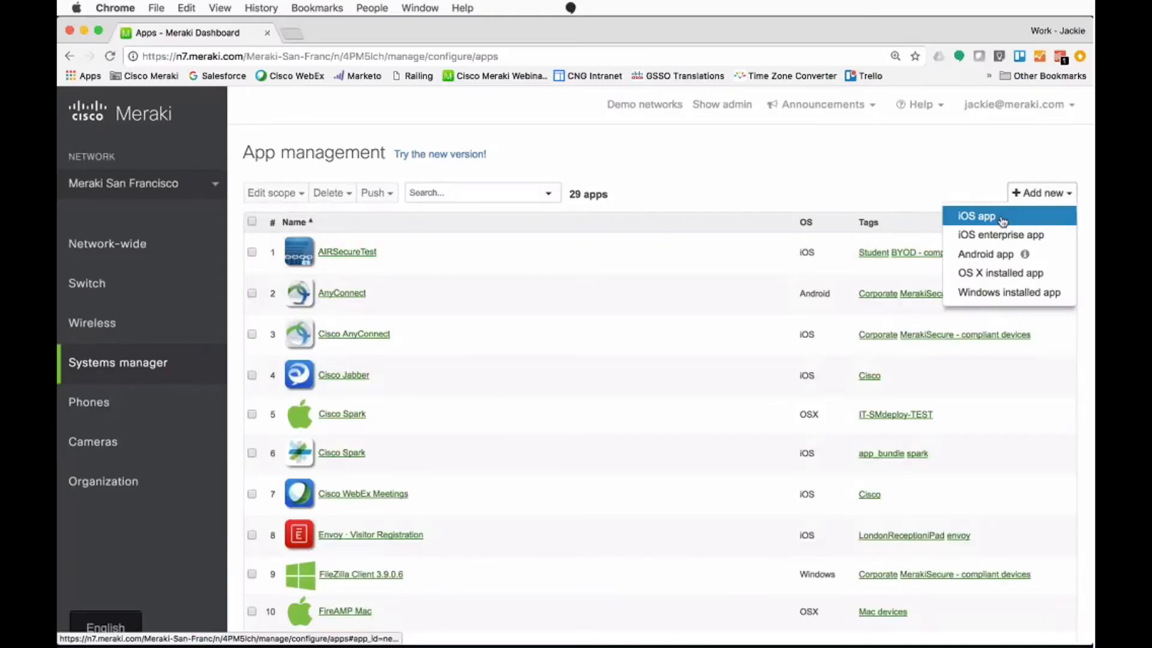
{"action": "left_click", "coordinate": [718, 201]}
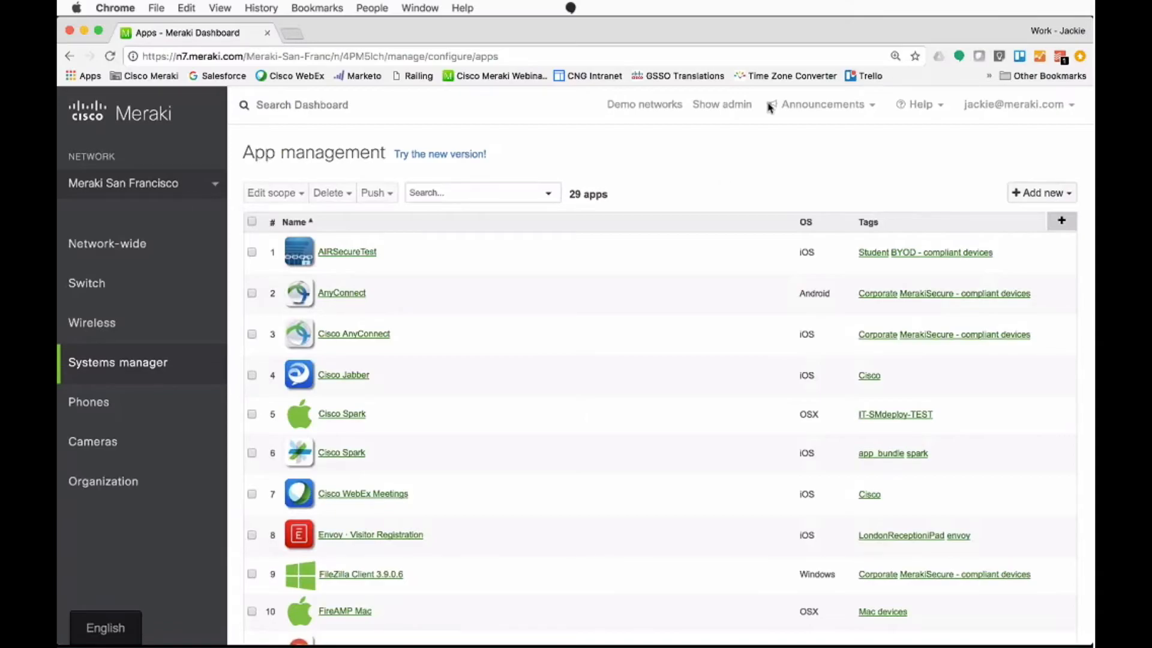
Step: Check the dashboard announcements and try the new version of the App management page
{"action": "left_click", "coordinate": [851, 110]}
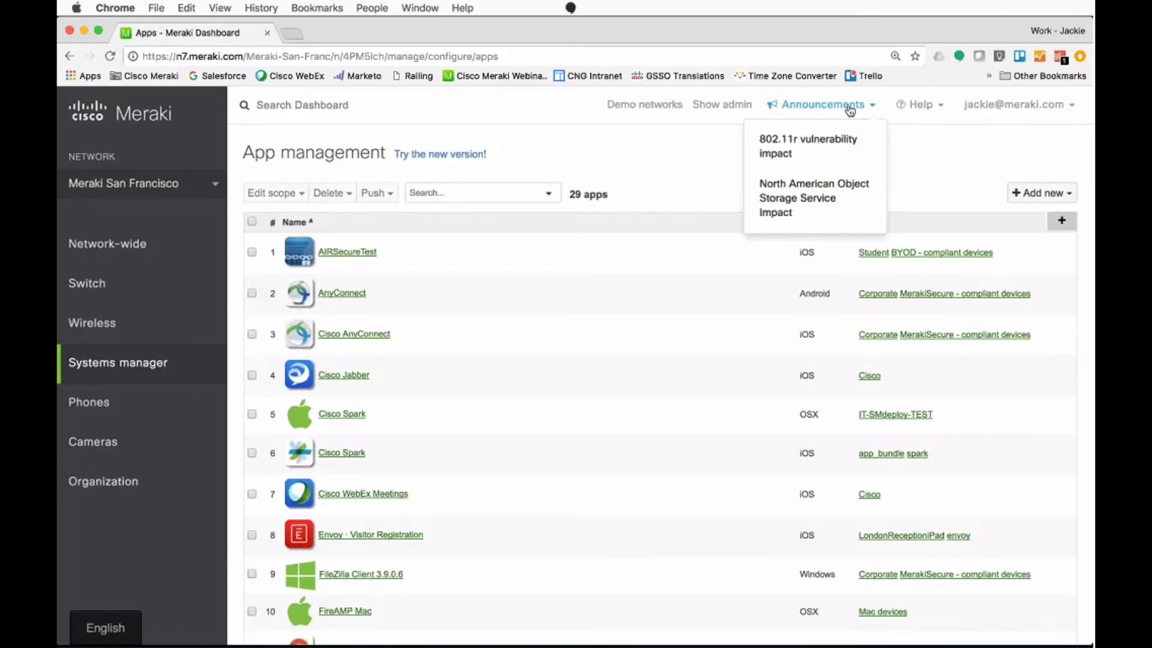
{"action": "left_click", "coordinate": [906, 114]}
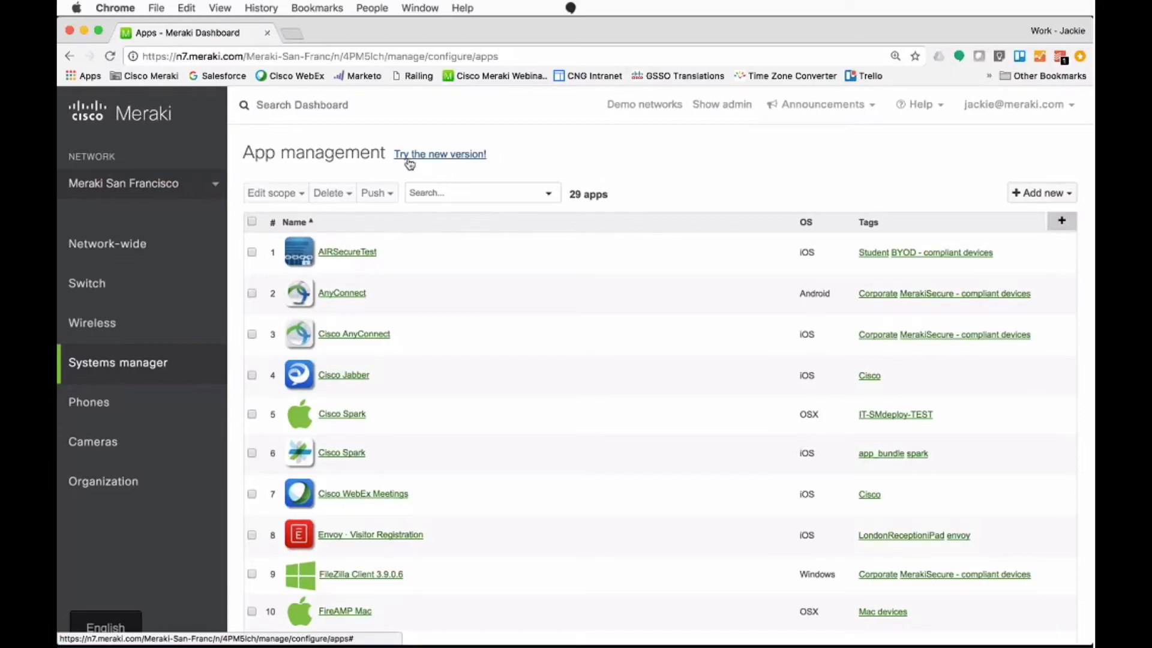
{"action": "left_click", "coordinate": [474, 155]}
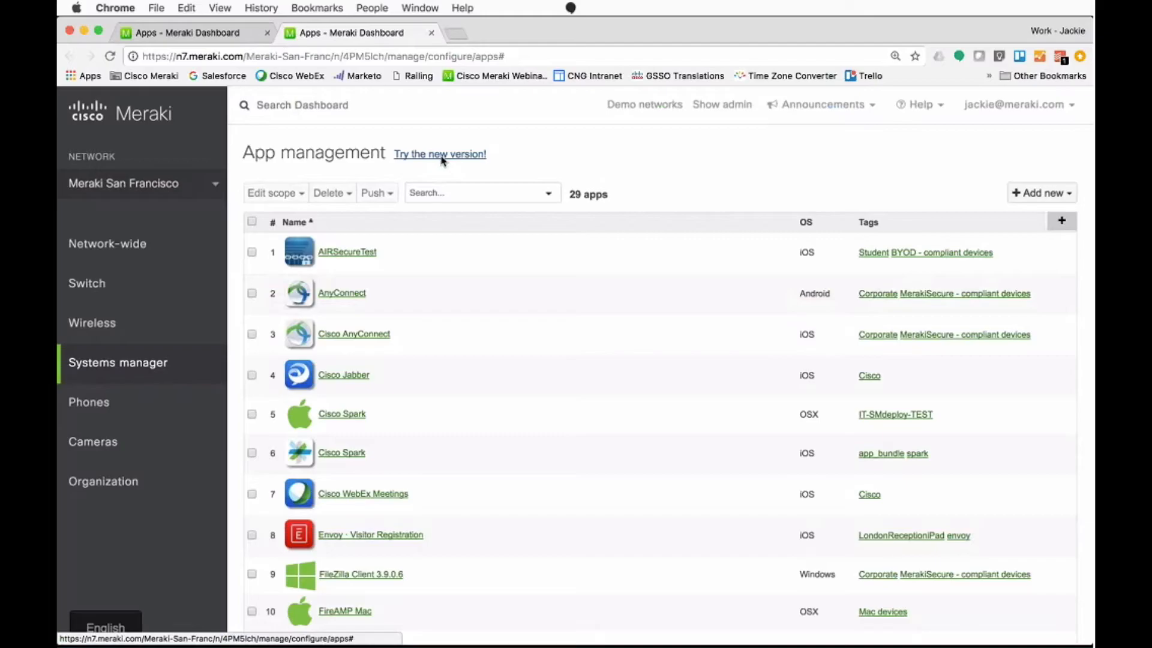
{"action": "left_click", "coordinate": [416, 152]}
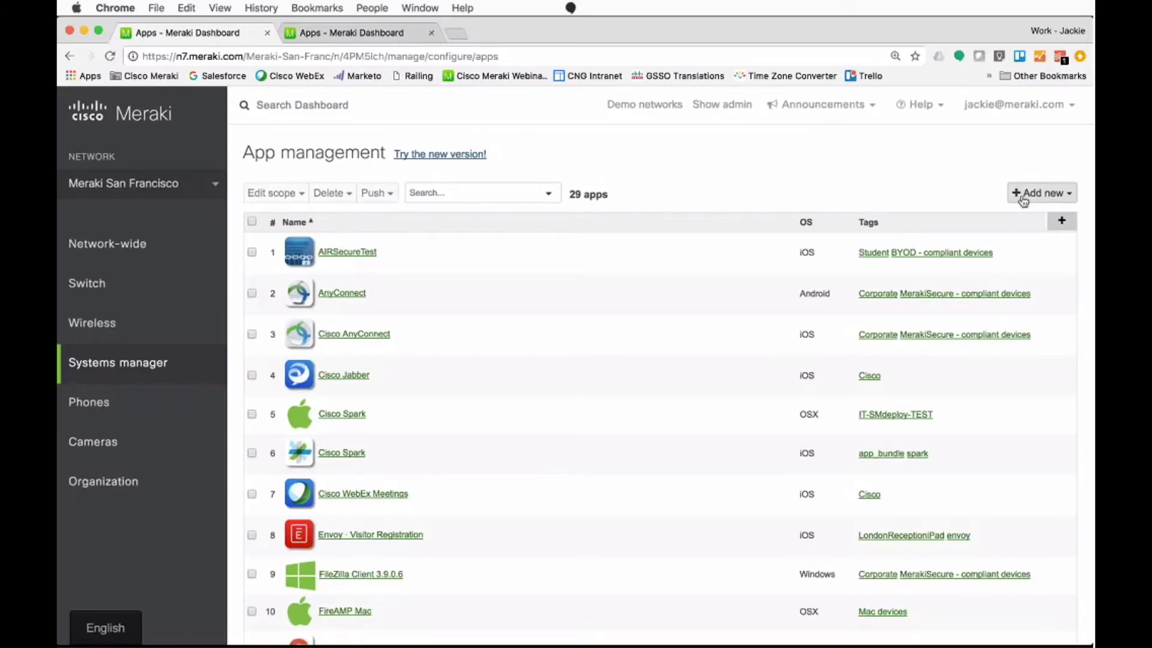
Step: Start a Make a wish request for the App management page with the text "I wish this page was laid out"
{"action": "scroll", "coordinate": [1023, 201], "scroll_direction": "down", "scroll_amount": 5}
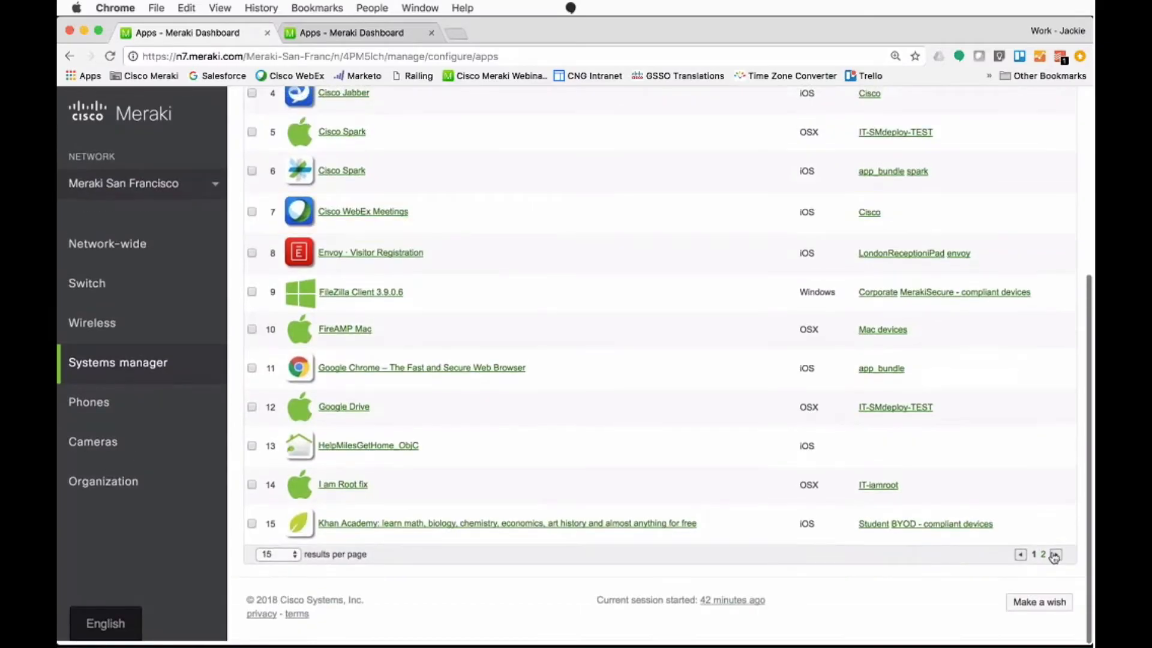
{"action": "left_click", "coordinate": [1046, 609]}
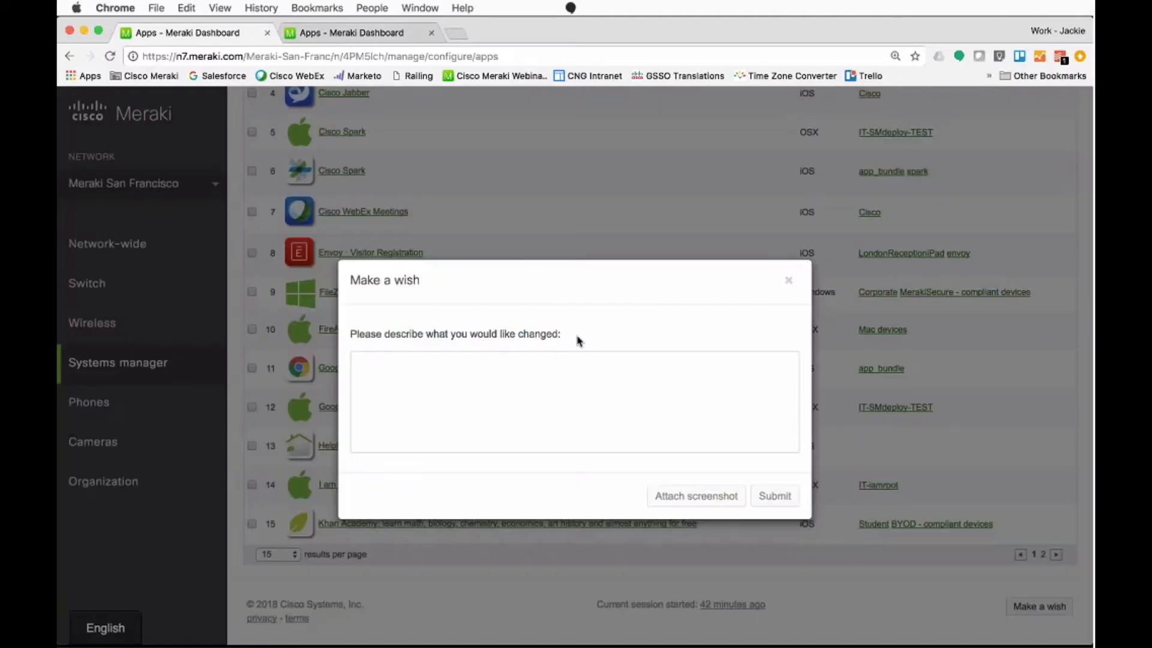
{"action": "left_click", "coordinate": [579, 386]}
{"action": "type", "text": "I wi"}
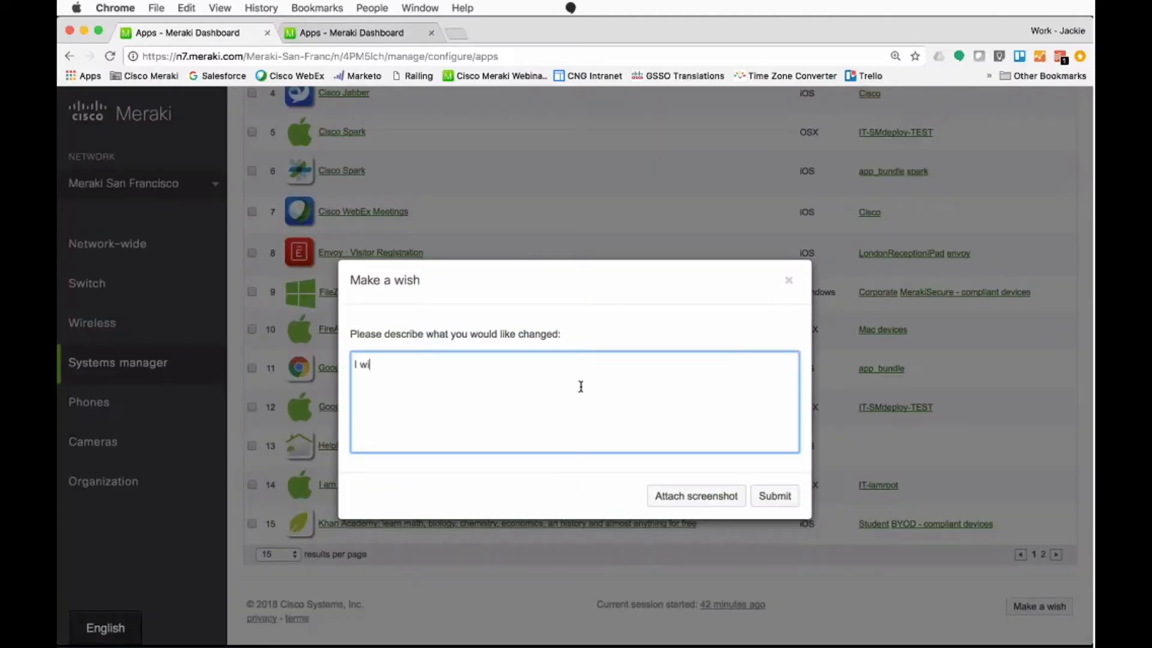
{"action": "type", "text": "sh this page was laid out"}
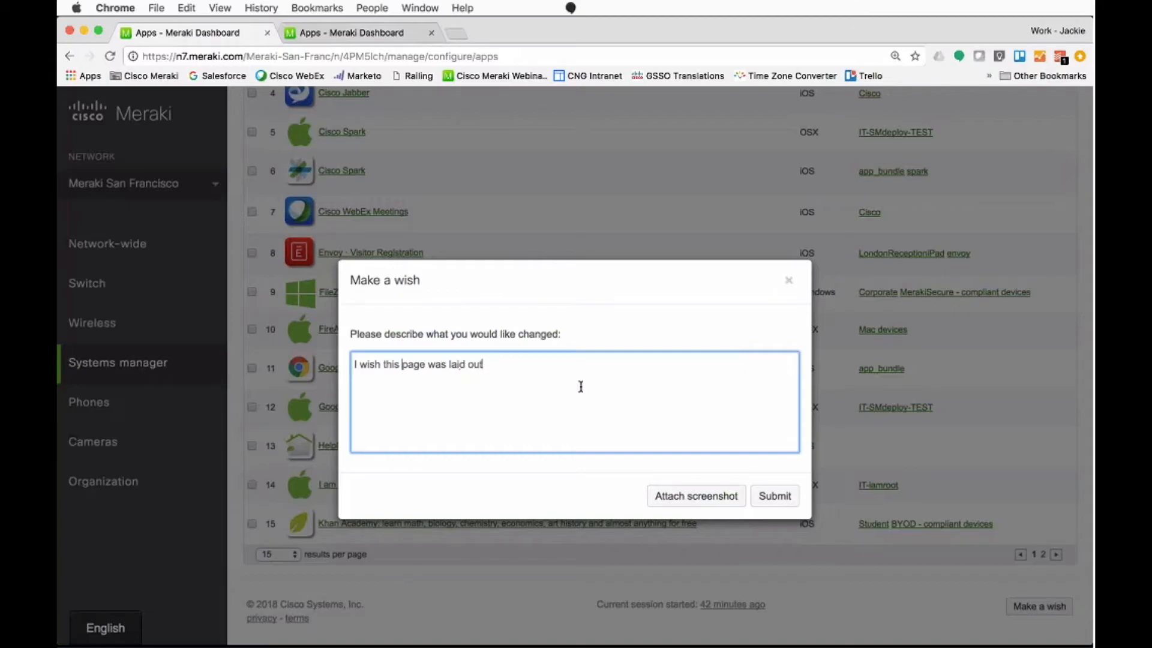
Step: Clear the wish description and close the request without submitting it
{"action": "key", "text": "super+a"}
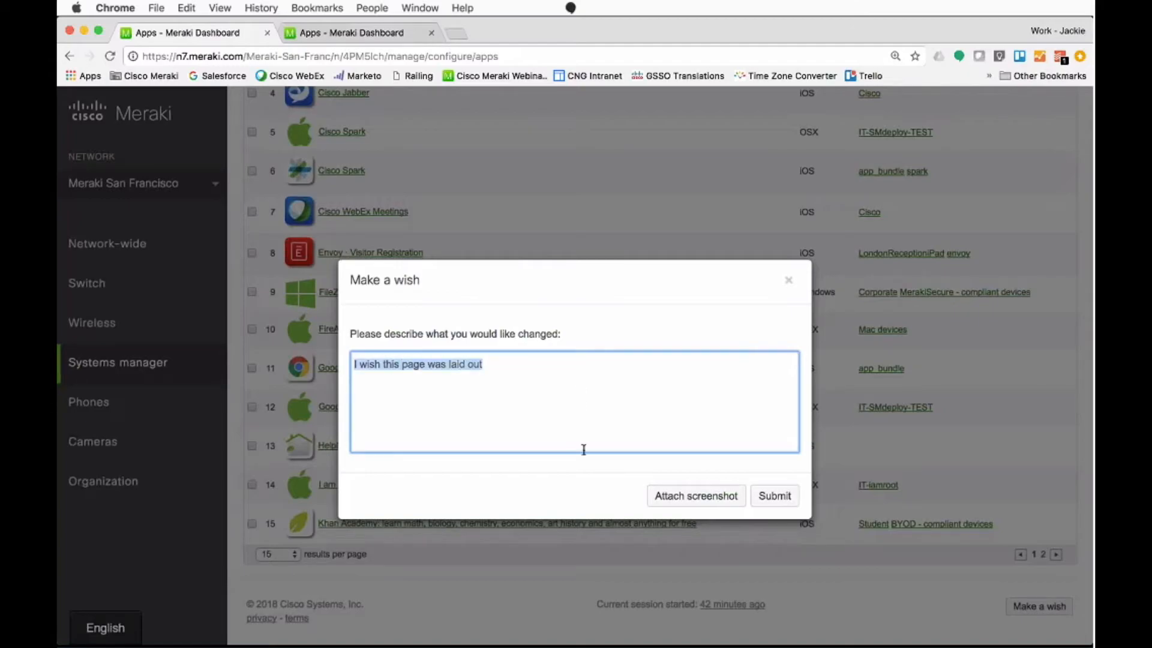
{"action": "key", "text": "BackSpace"}
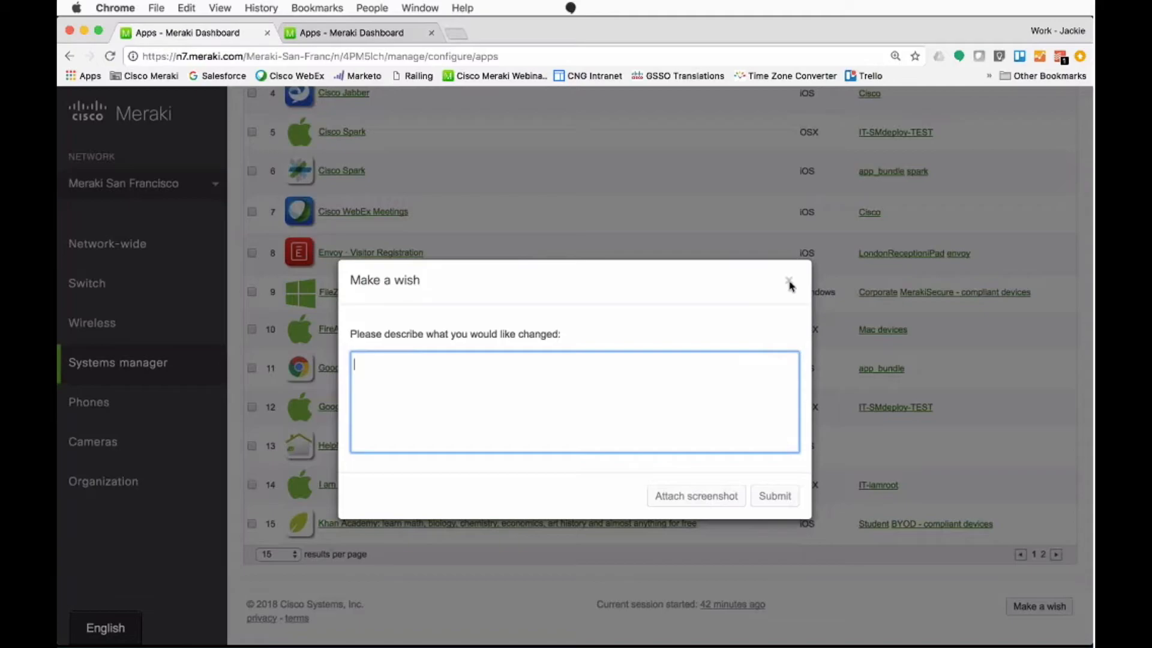
{"action": "left_click", "coordinate": [789, 287]}
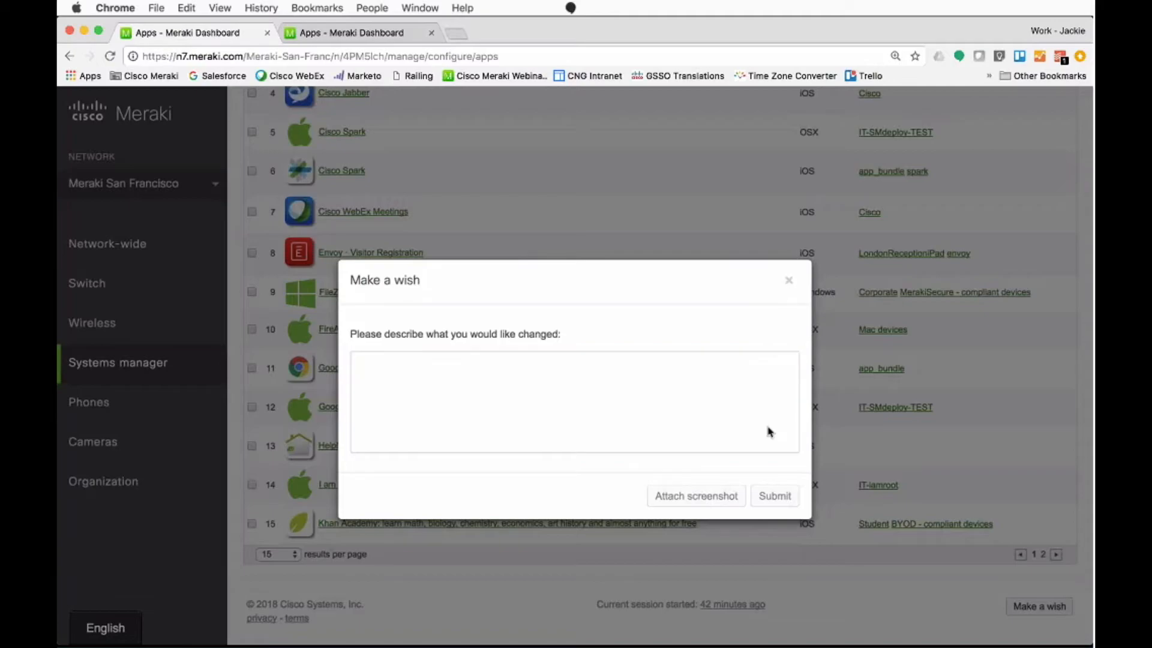
{"action": "key", "text": "Escape"}
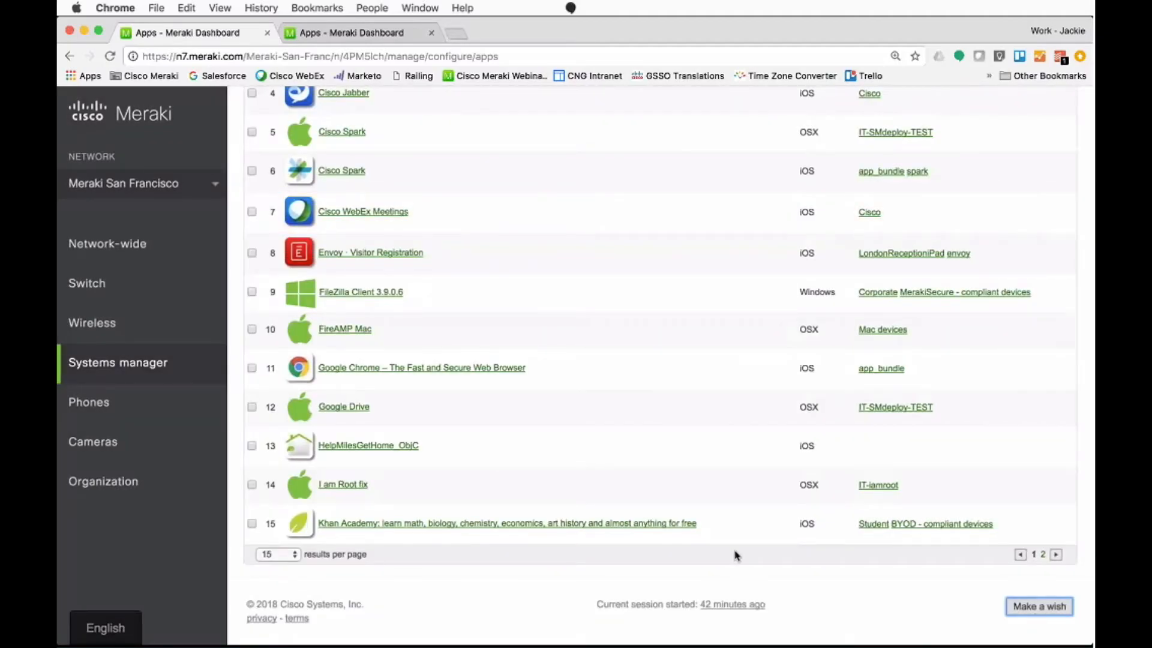
Step: Add a new iOS app by searching for "maths" and choosing iTunes U from the iPad apps
{"action": "scroll", "coordinate": [736, 555], "scroll_direction": "up", "scroll_amount": 5}
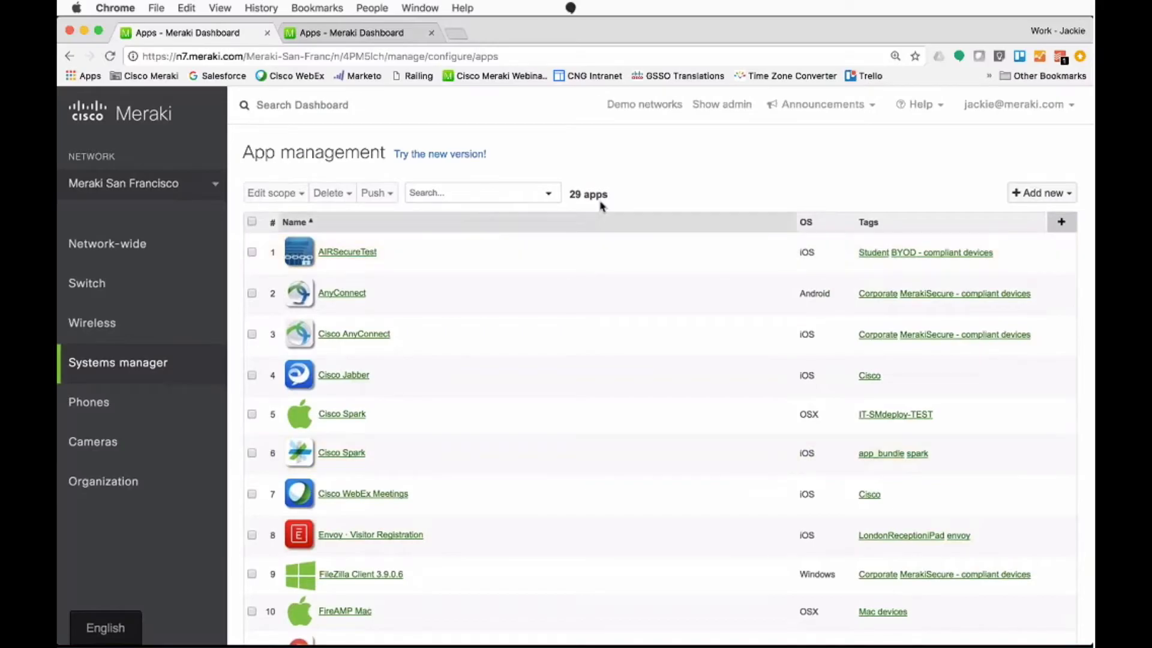
{"action": "left_click", "coordinate": [1031, 195]}
{"action": "left_click", "coordinate": [979, 213]}
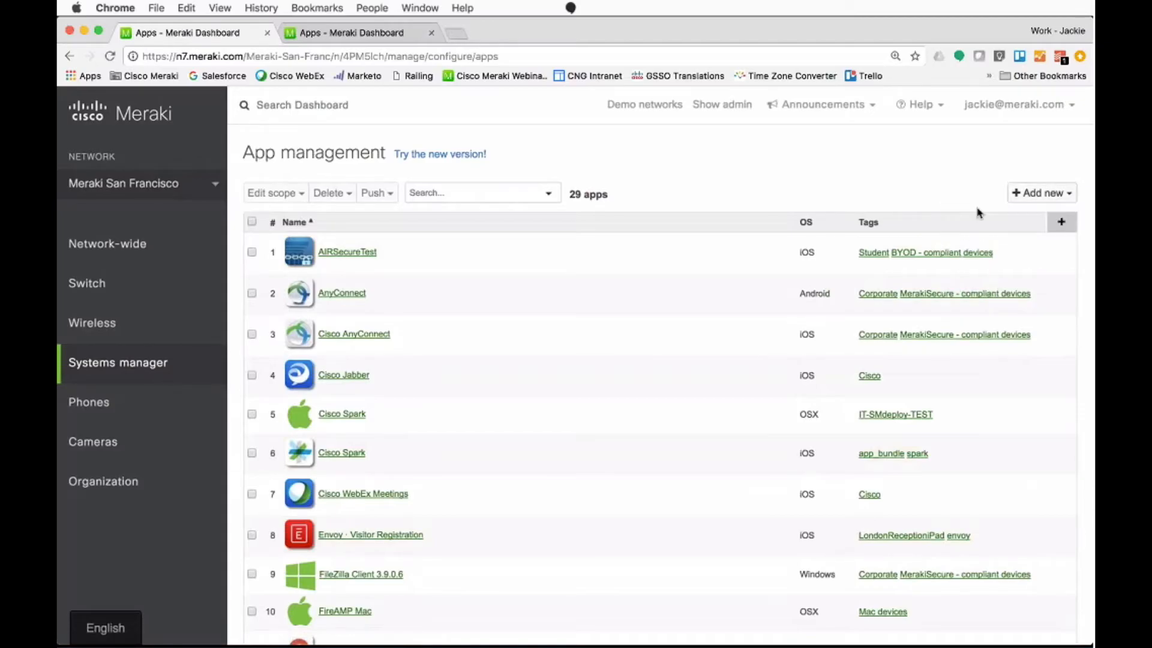
{"action": "type", "text": "maths"}
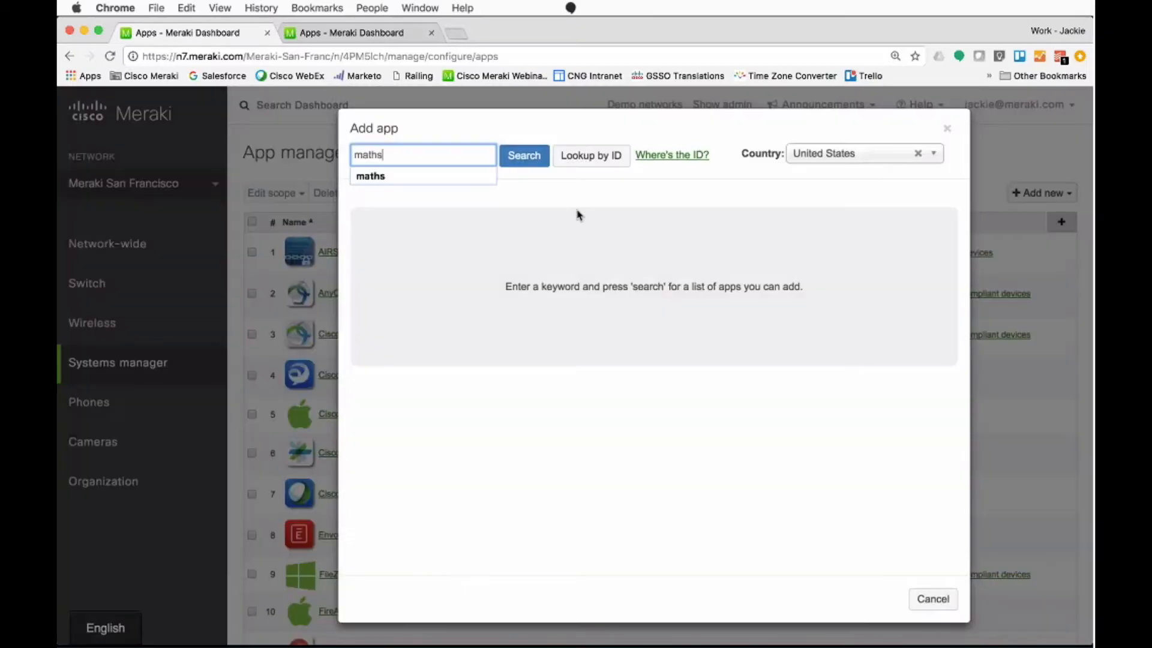
{"action": "key", "text": "Return"}
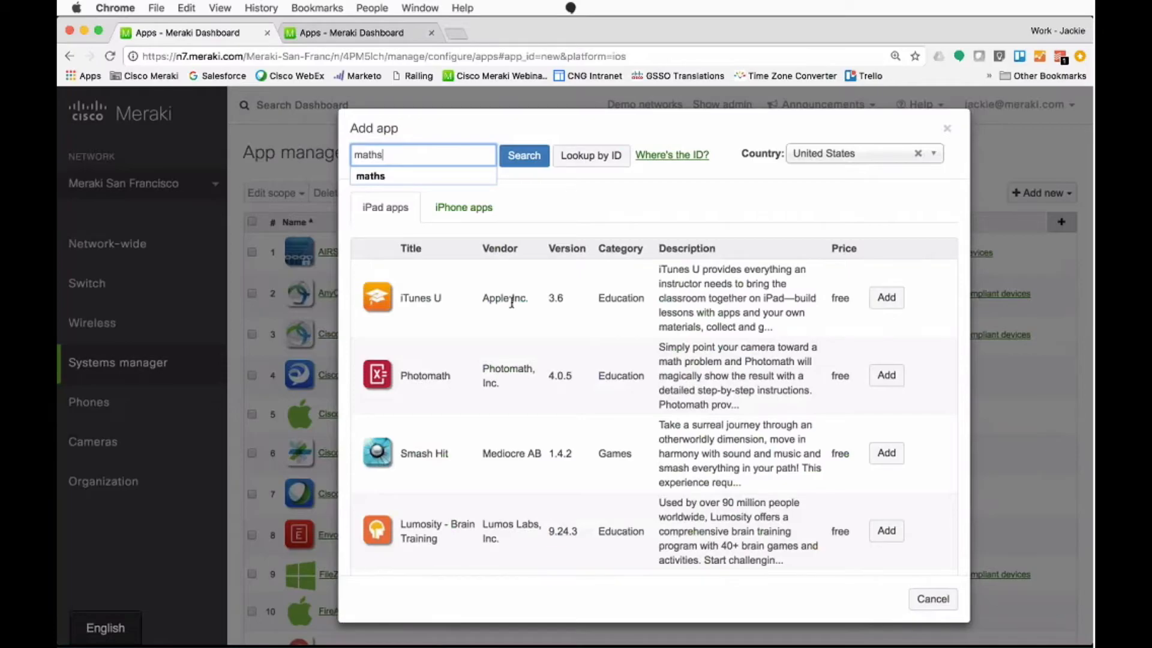
{"action": "left_click", "coordinate": [883, 306]}
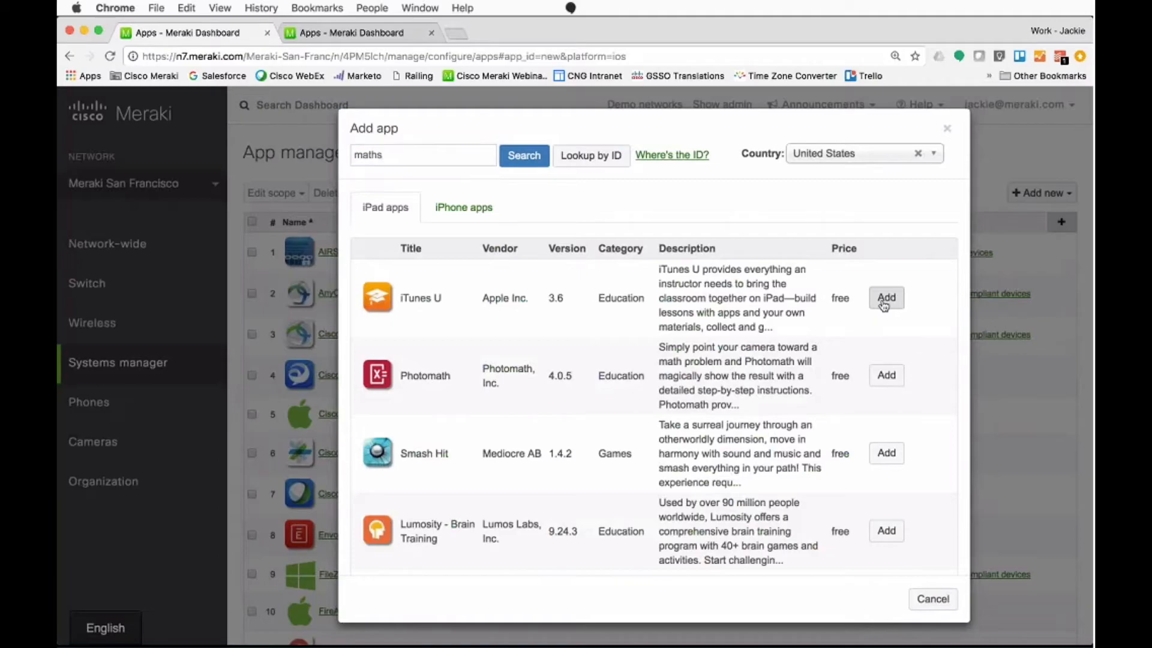
{"action": "left_click", "coordinate": [884, 306]}
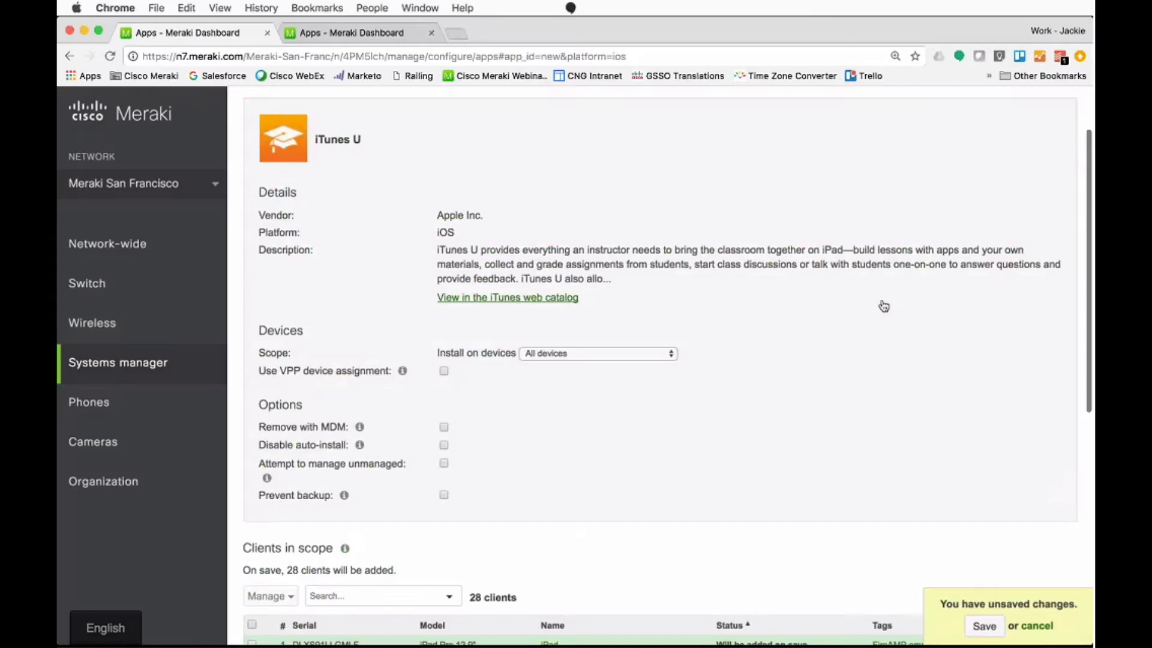
Step: Set the iTunes U install scope to devices with ANY of the following tags, select the employee tag, and view the clients in scope
{"action": "scroll", "coordinate": [883, 306], "scroll_direction": "down", "scroll_amount": 1}
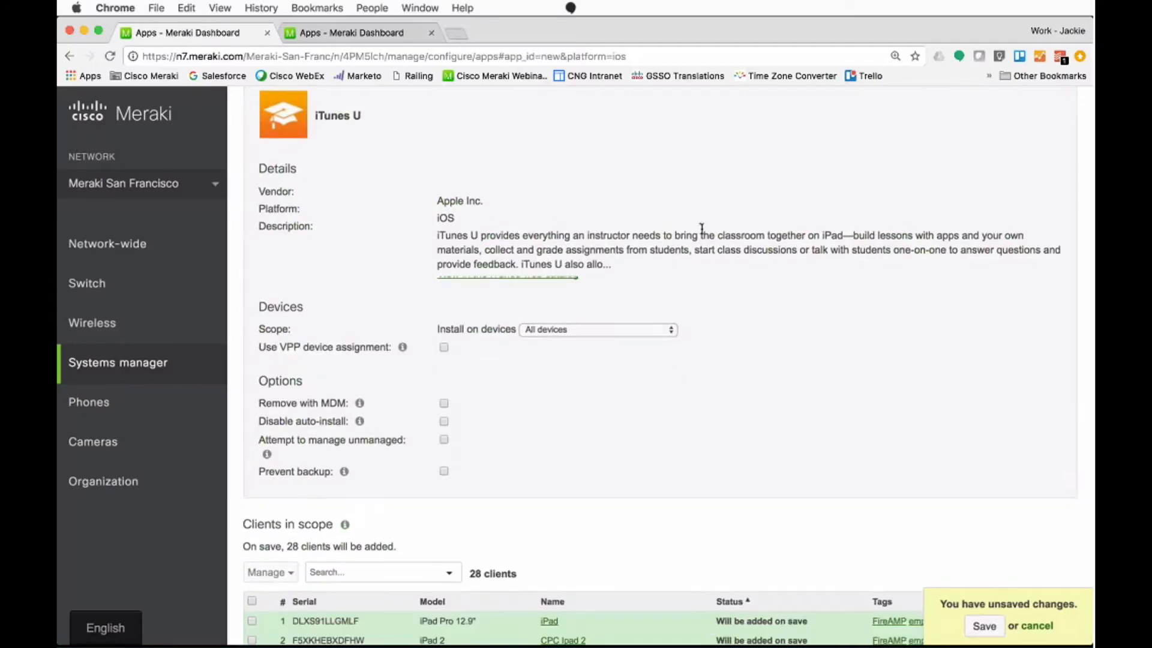
{"action": "scroll", "coordinate": [511, 280], "scroll_direction": "up", "scroll_amount": 3}
{"action": "scroll", "coordinate": [456, 438], "scroll_direction": "down", "scroll_amount": 3}
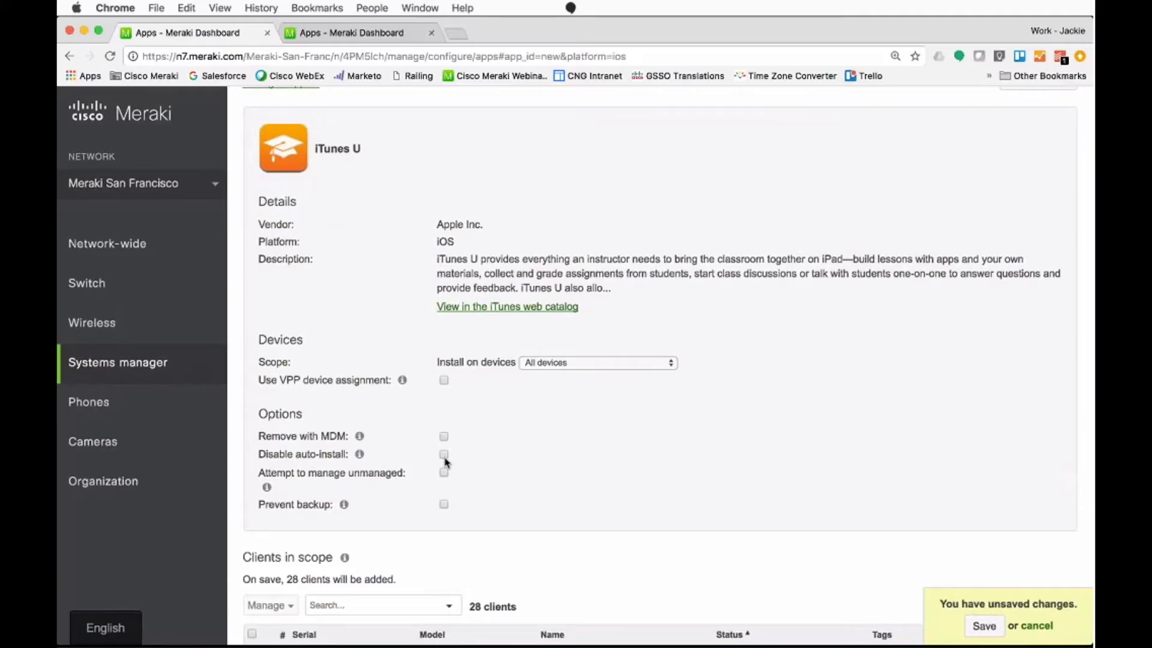
{"action": "left_click", "coordinate": [534, 363]}
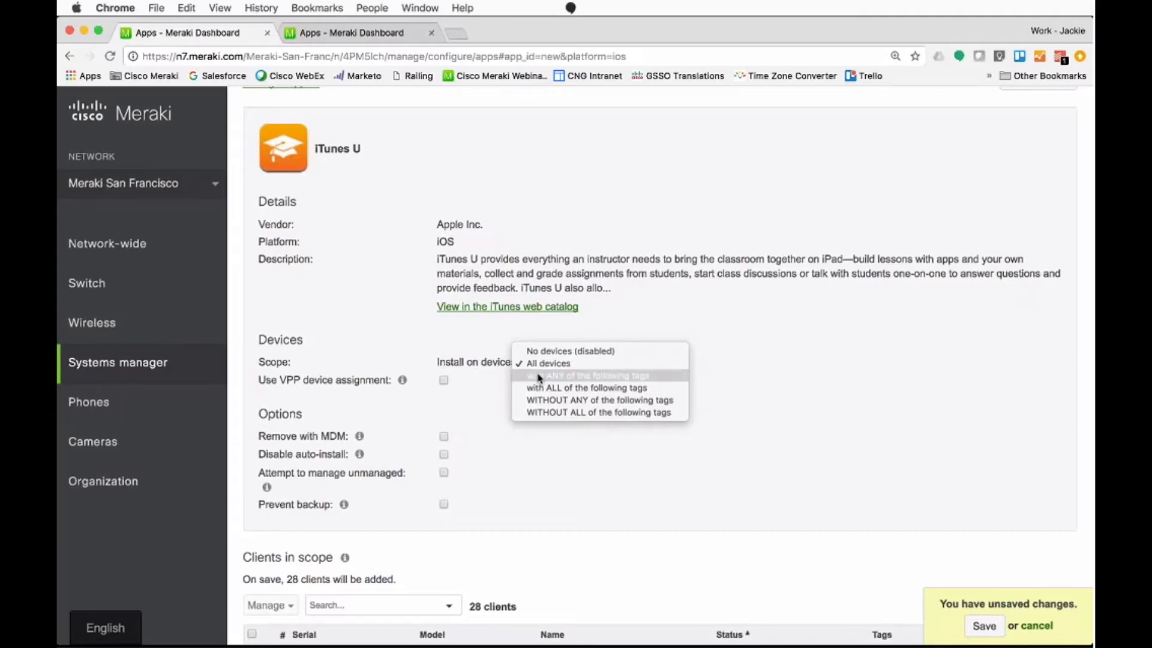
{"action": "left_click", "coordinate": [539, 376]}
{"action": "left_click", "coordinate": [525, 391]}
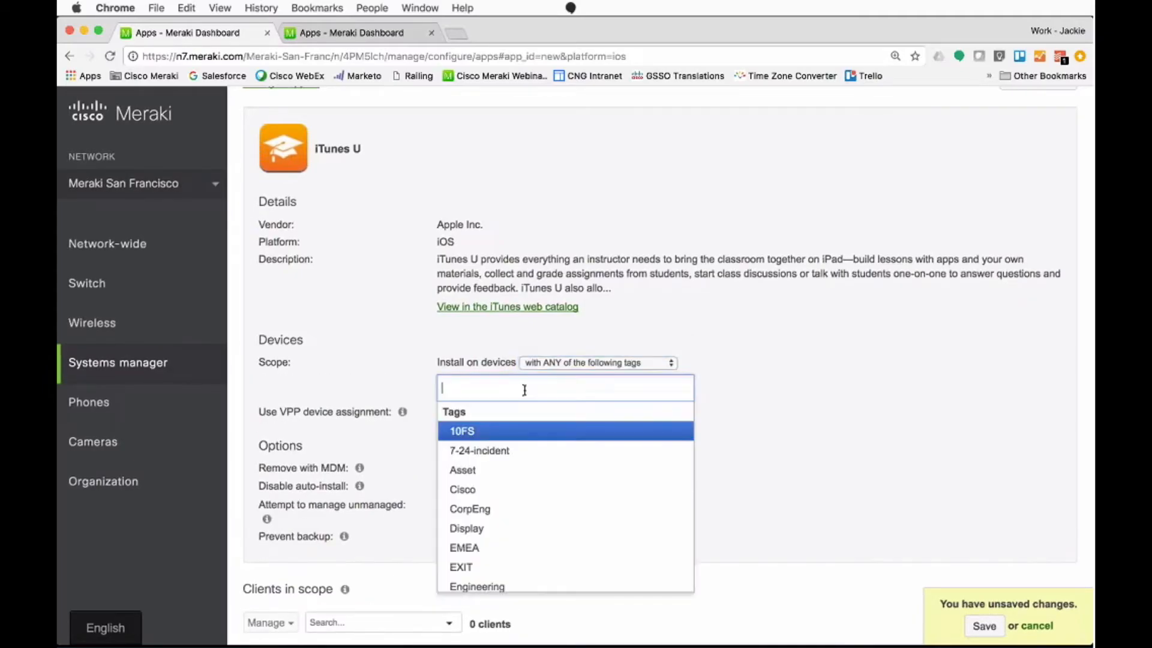
{"action": "type", "text": "empl"}
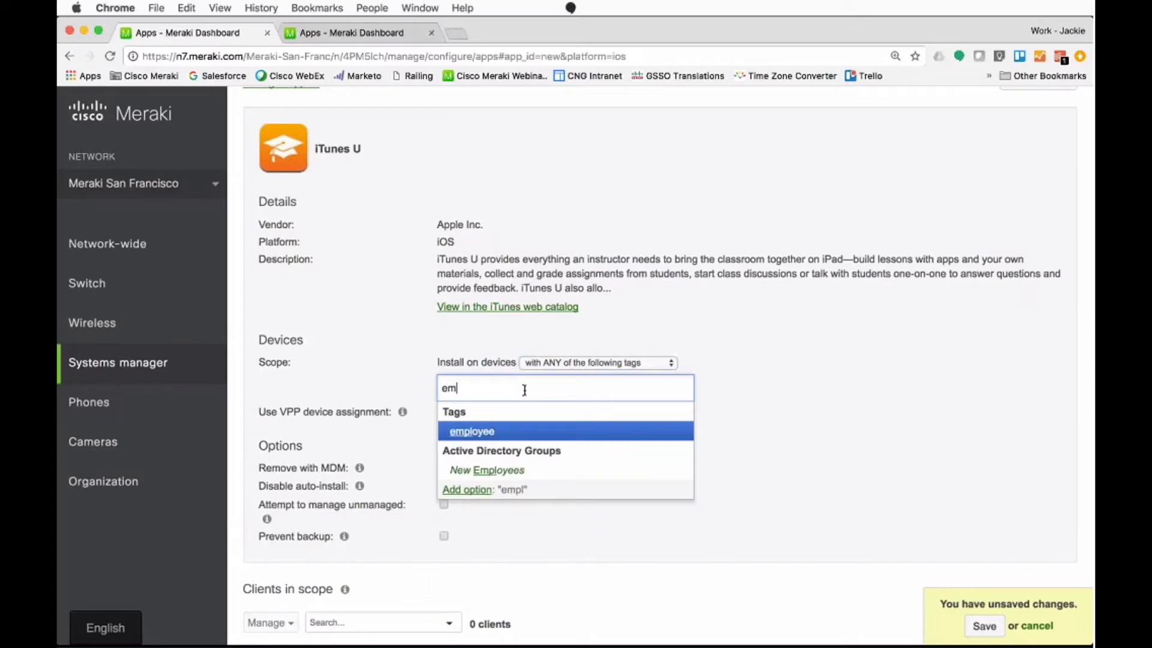
{"action": "left_click", "coordinate": [508, 435]}
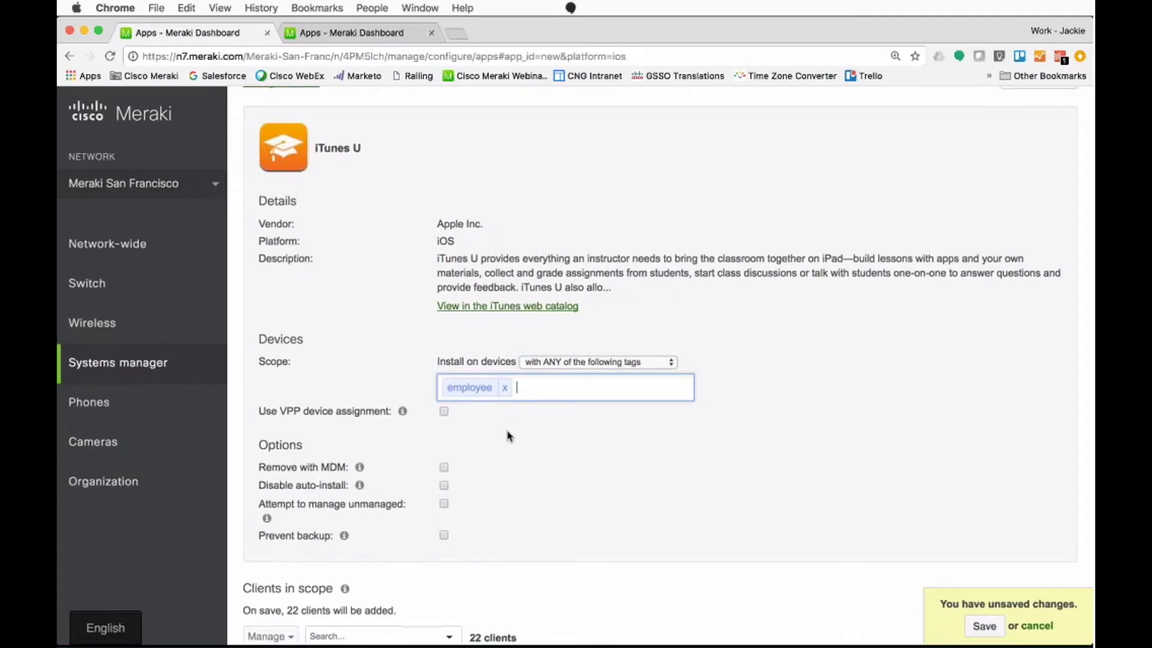
{"action": "scroll", "coordinate": [507, 436], "scroll_direction": "down", "scroll_amount": 4}
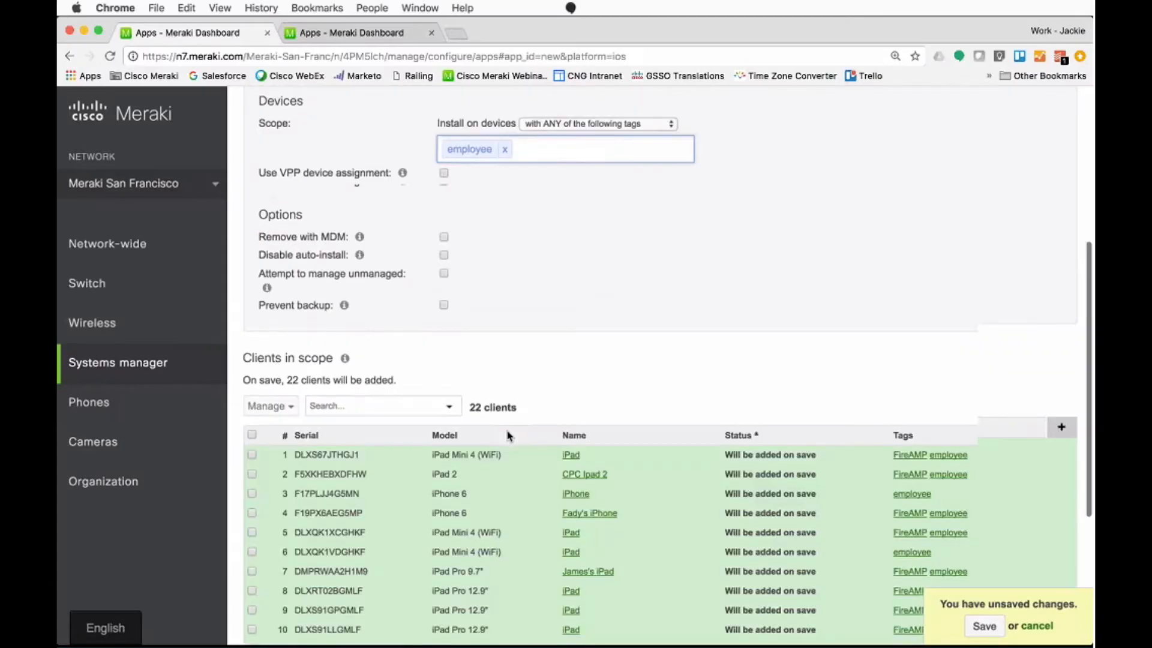
Step: Review the clients in scope for the iTunes U app, and return to the managed apps list without saving
{"action": "scroll", "coordinate": [507, 436], "scroll_direction": "down", "scroll_amount": 1}
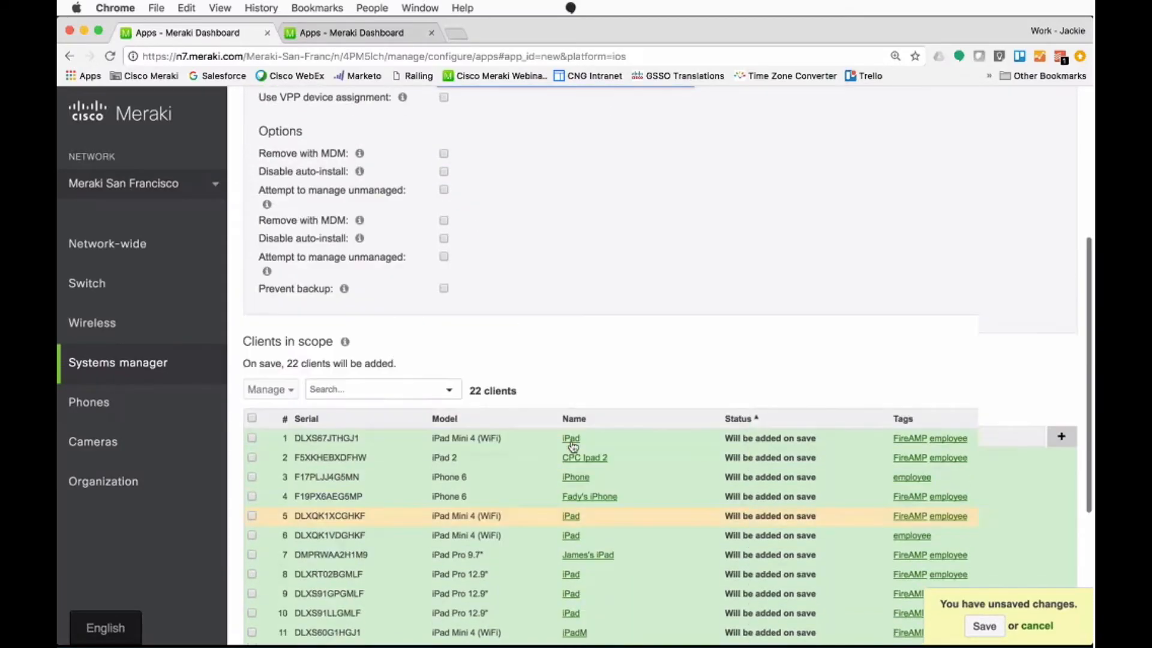
{"action": "scroll", "coordinate": [572, 447], "scroll_direction": "up", "scroll_amount": 1}
{"action": "scroll", "coordinate": [573, 447], "scroll_direction": "down", "scroll_amount": 4}
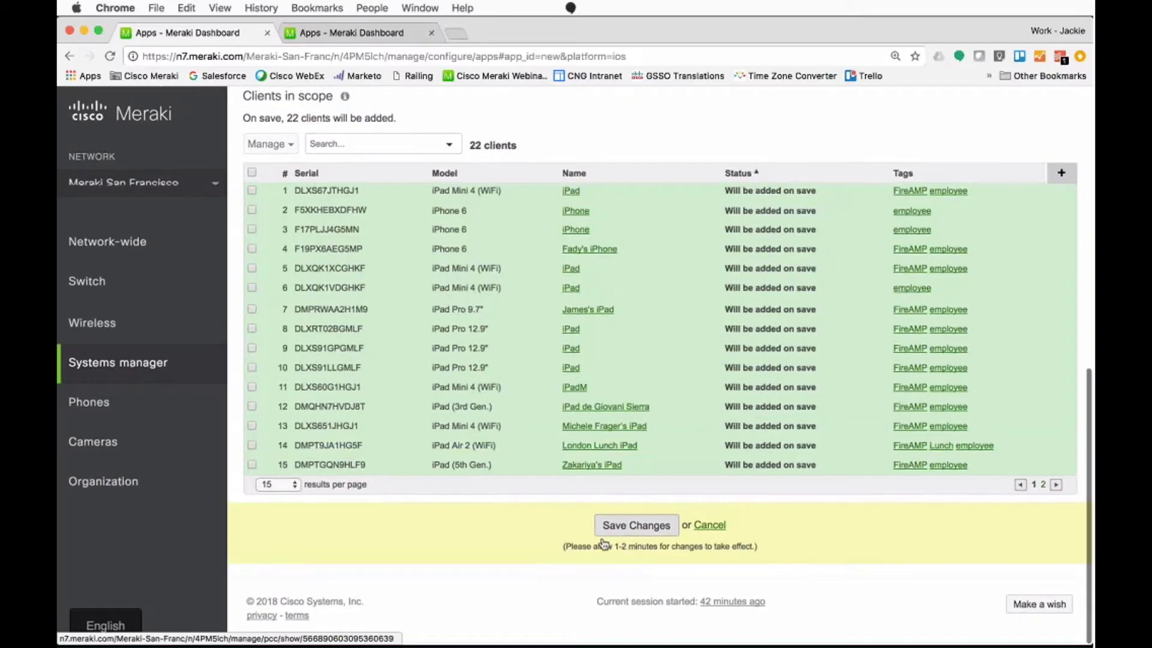
{"action": "scroll", "coordinate": [493, 555], "scroll_direction": "up", "scroll_amount": 4}
{"action": "scroll", "coordinate": [493, 555], "scroll_direction": "up", "scroll_amount": 4}
{"action": "left_click", "coordinate": [279, 114]}
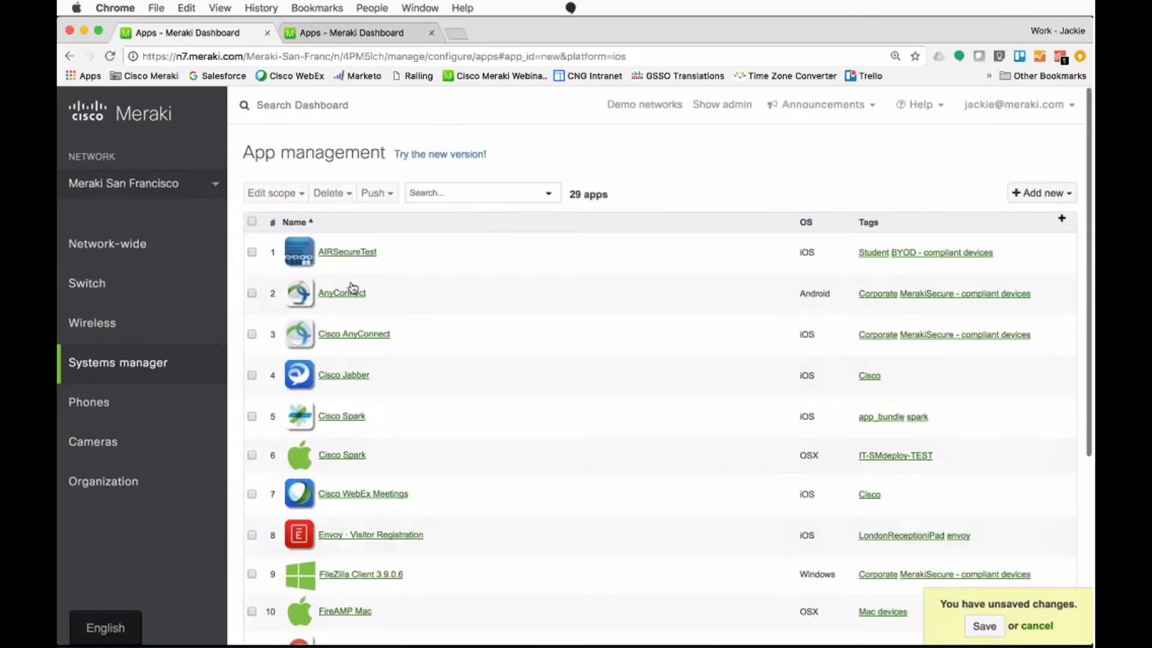
Step: View the Cisco WebEx Meetings app's details and scope, and return to the managed apps list
{"action": "scroll", "coordinate": [372, 510], "scroll_direction": "down", "scroll_amount": 3}
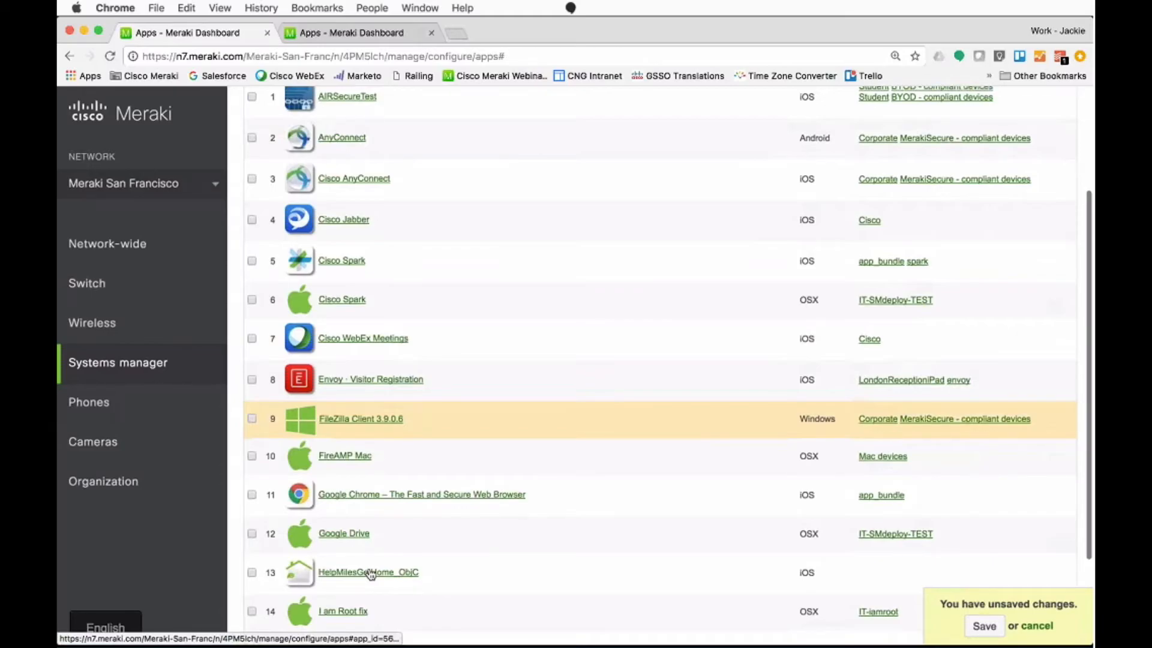
{"action": "scroll", "coordinate": [370, 575], "scroll_direction": "down", "scroll_amount": 1}
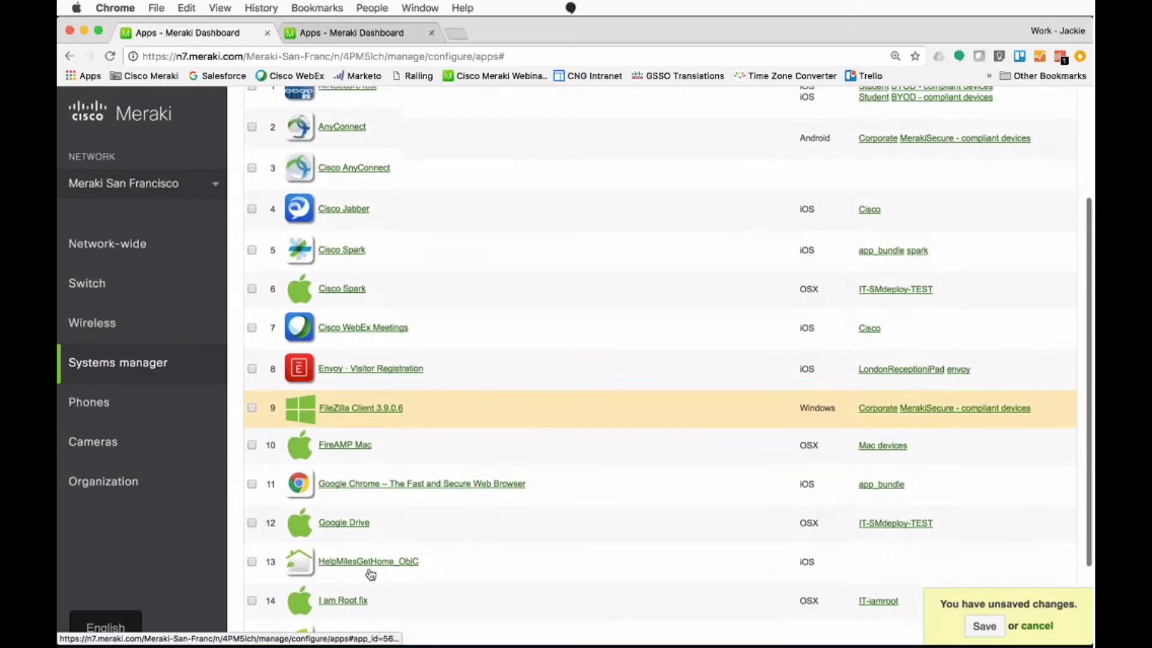
{"action": "left_click", "coordinate": [376, 337]}
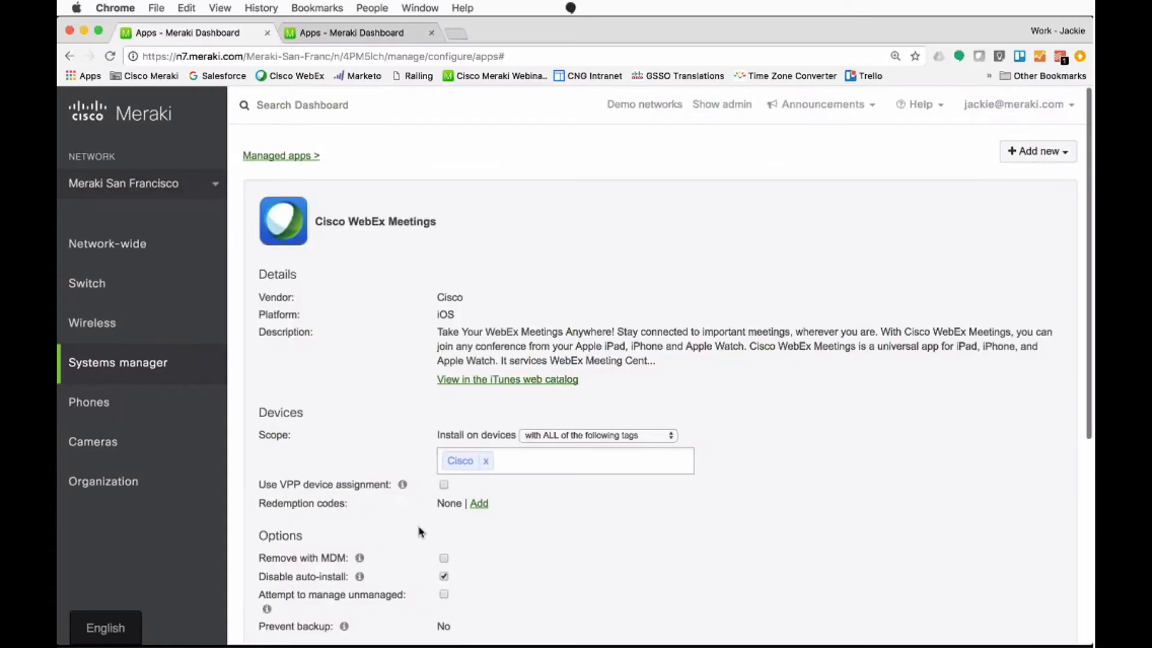
{"action": "left_click", "coordinate": [70, 56]}
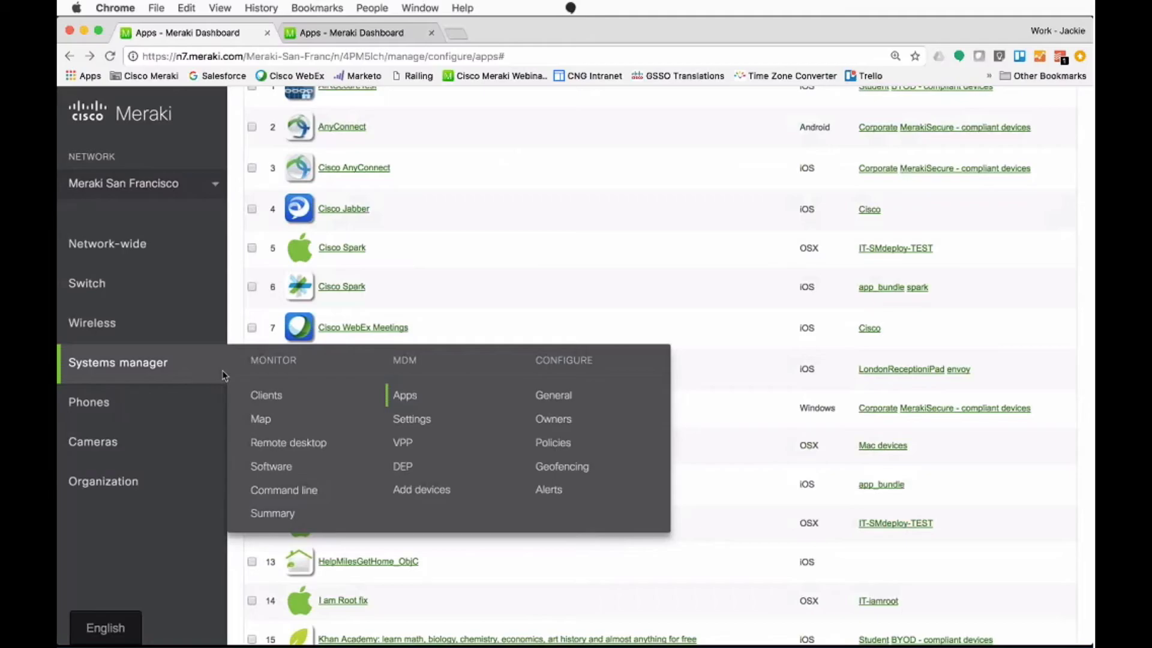
Step: Browse the Systems manager profiles and show the settings that can be added to the .Corp - Cisco Assets profile
{"action": "left_click", "coordinate": [402, 418]}
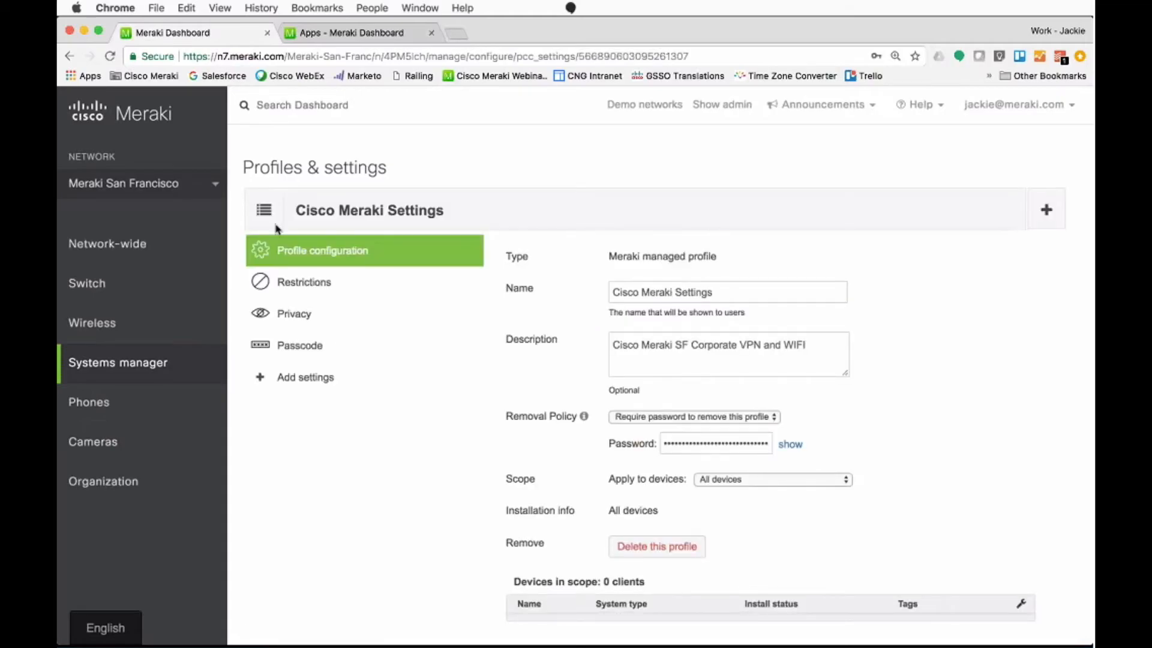
{"action": "left_click", "coordinate": [263, 210]}
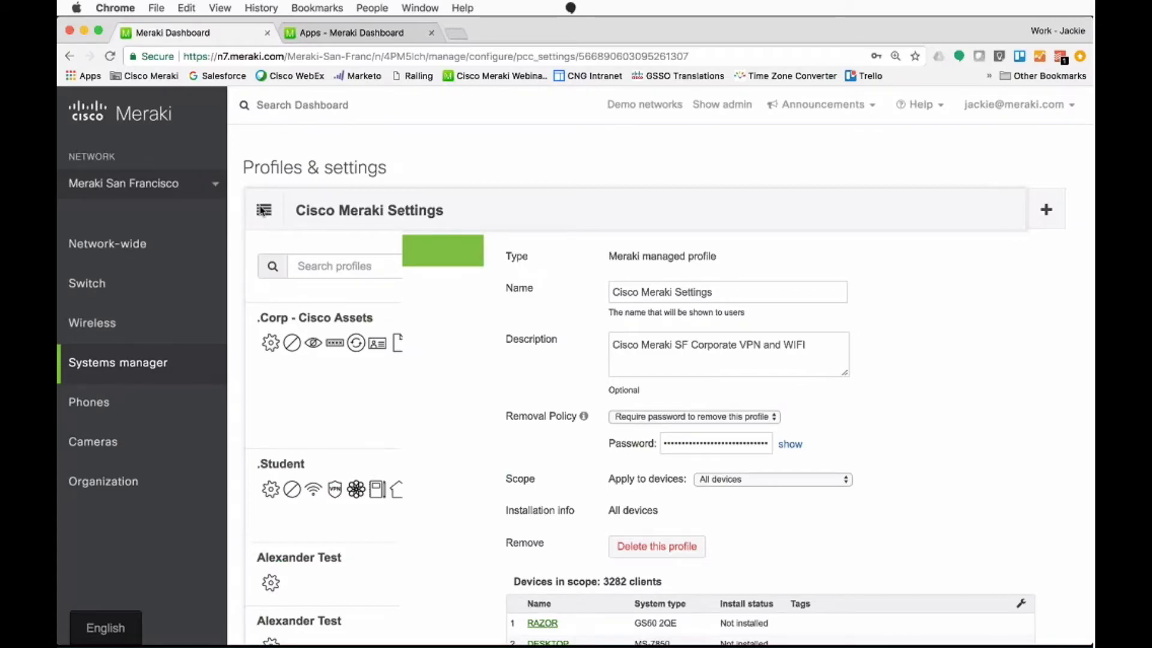
{"action": "scroll", "coordinate": [304, 387], "scroll_direction": "down", "scroll_amount": 2}
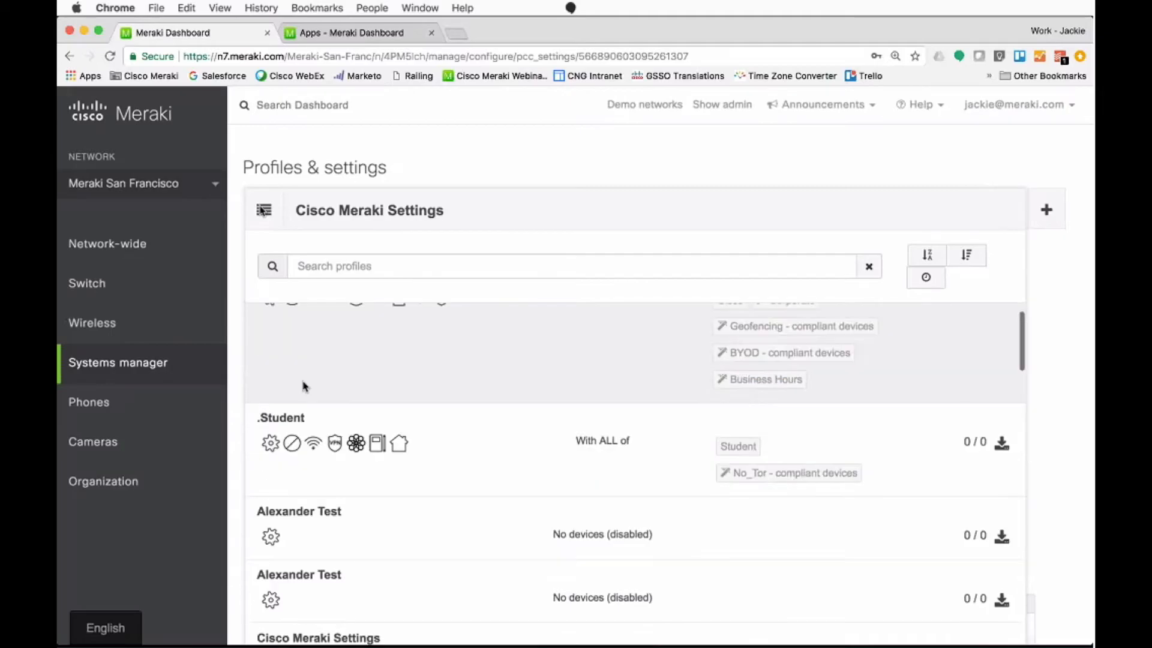
{"action": "scroll", "coordinate": [304, 387], "scroll_direction": "down", "scroll_amount": 3}
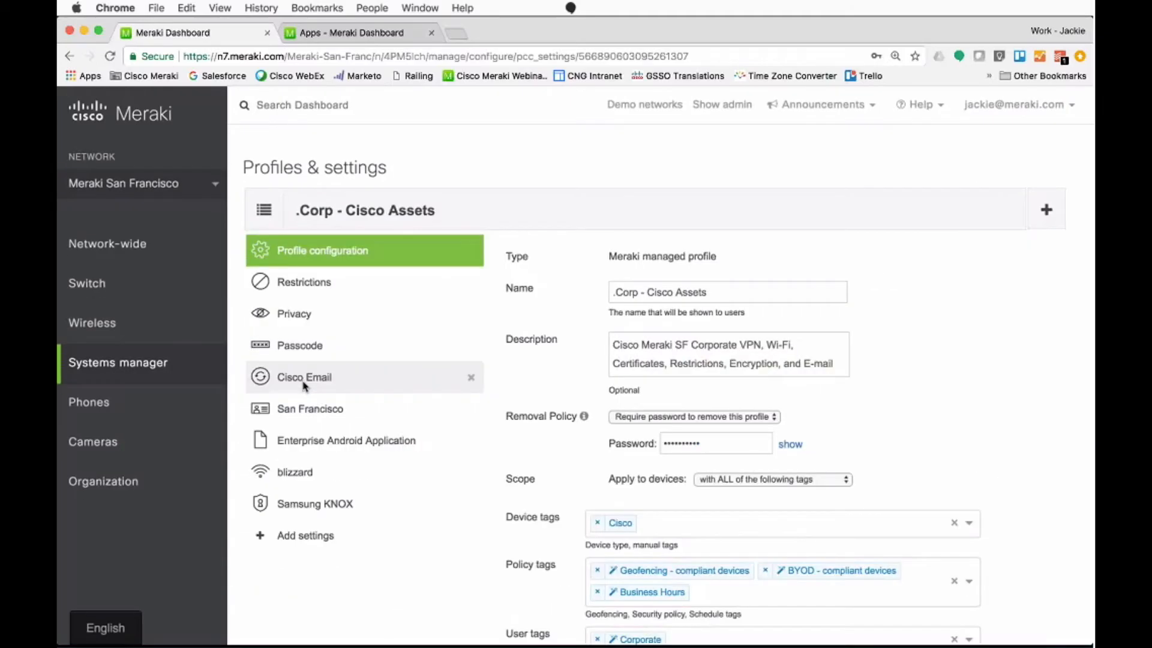
{"action": "left_click", "coordinate": [360, 377]}
{"action": "left_click", "coordinate": [365, 535]}
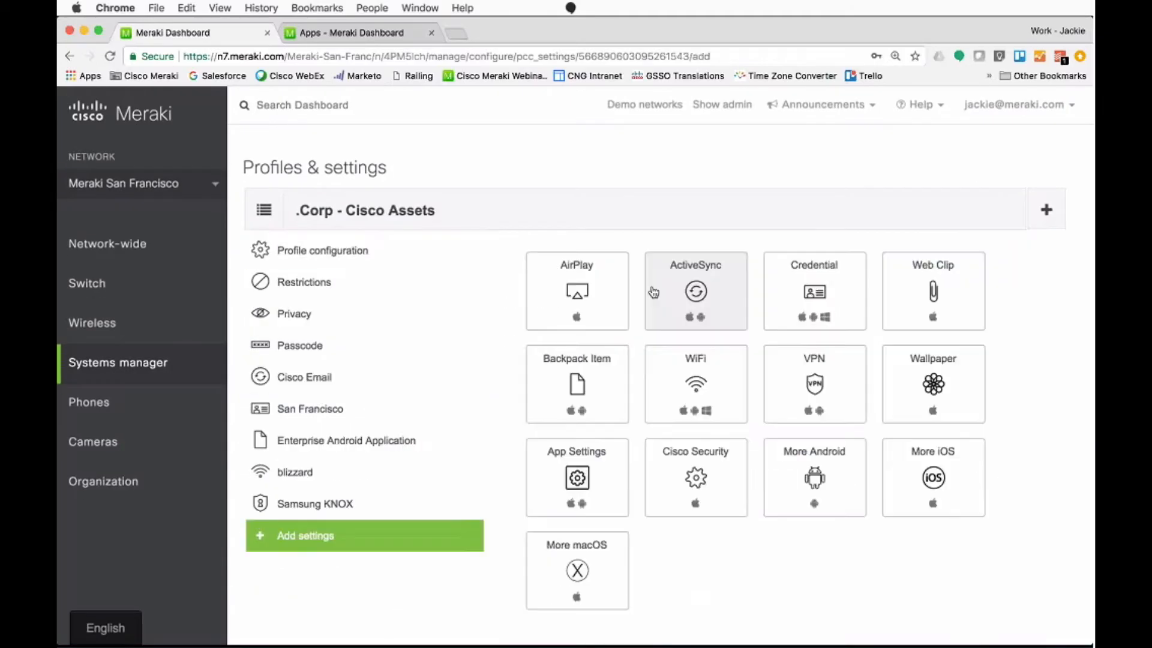
Step: Create a new Meraki managed profile
{"action": "left_click", "coordinate": [1044, 216]}
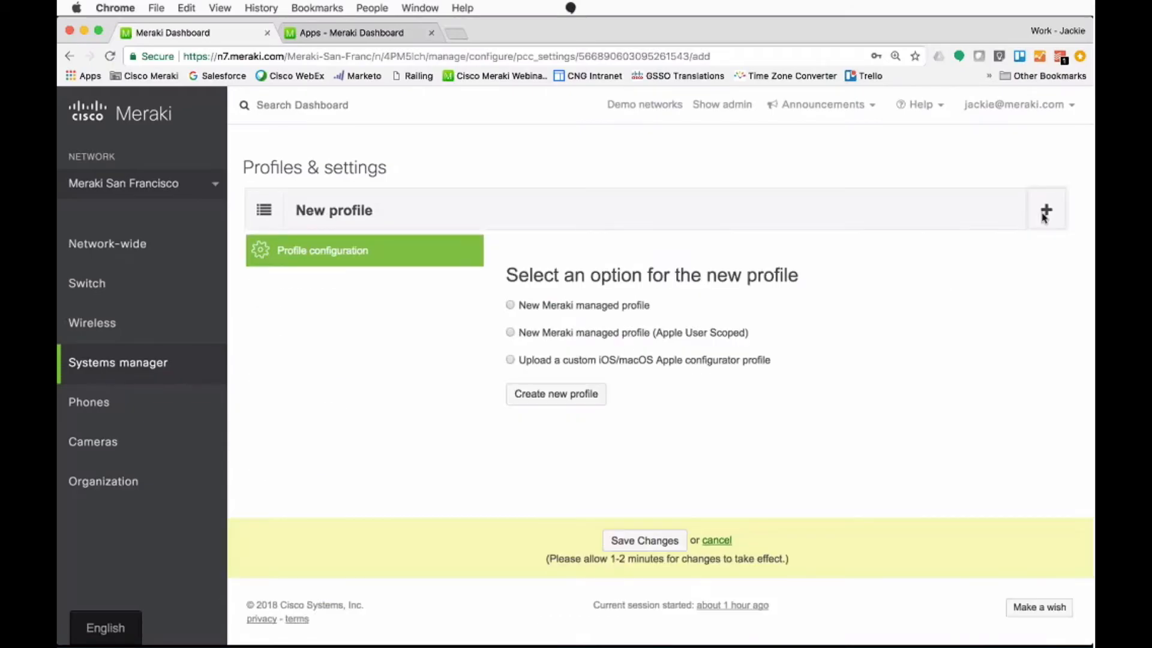
{"action": "left_click", "coordinate": [562, 310]}
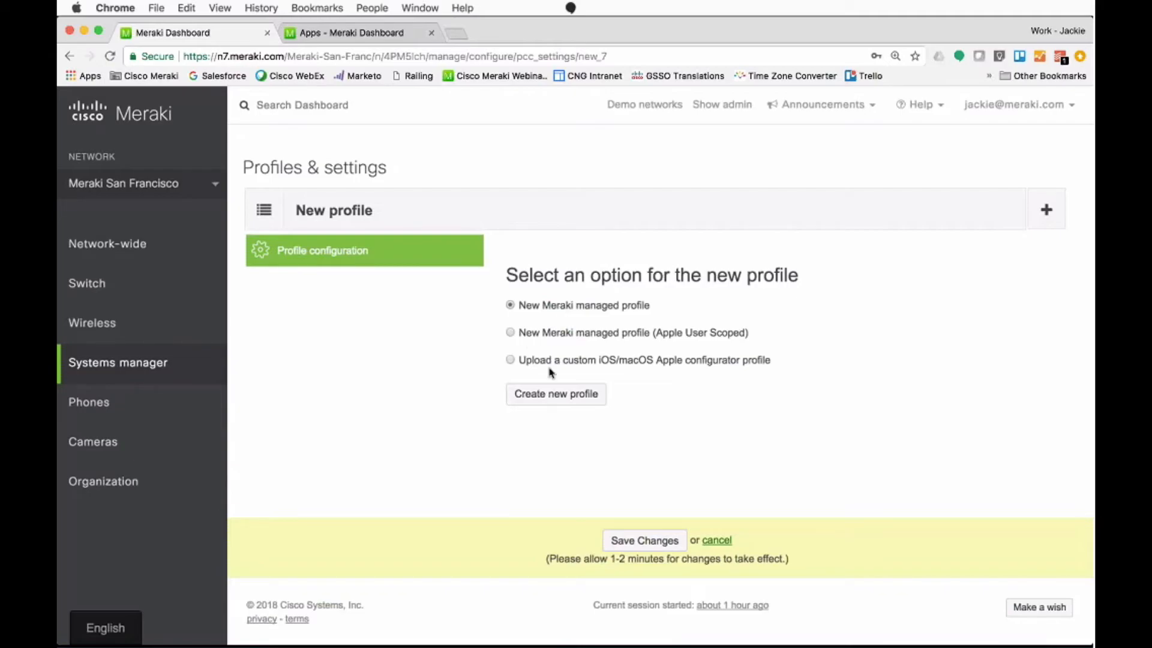
{"action": "left_click", "coordinate": [545, 395]}
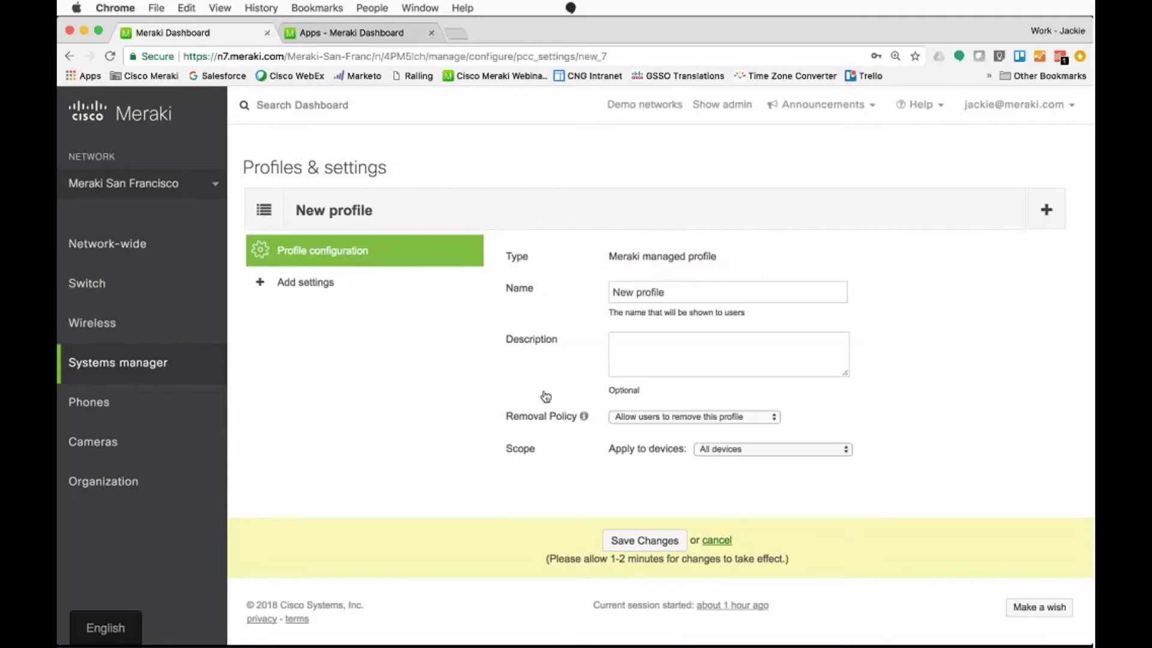
Step: Add Restrictions settings to the new profile and disallow use of the camera
{"action": "left_click", "coordinate": [380, 282]}
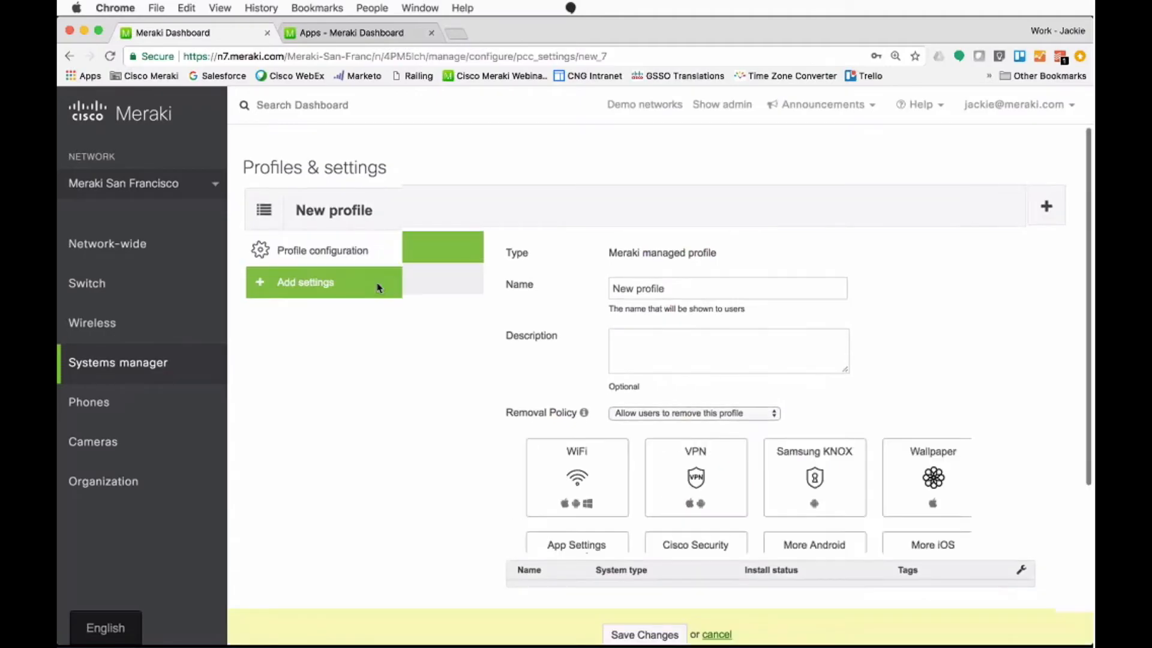
{"action": "scroll", "coordinate": [569, 234], "scroll_direction": "down", "scroll_amount": 3}
{"action": "left_click", "coordinate": [571, 234]}
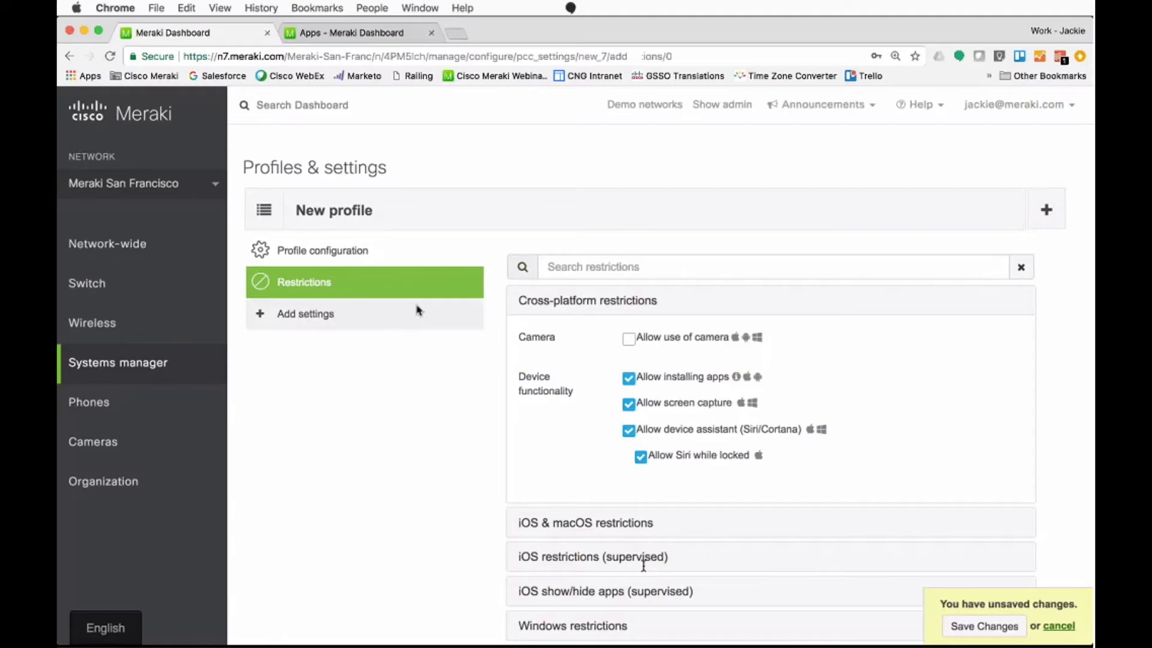
Step: Review the new profile's iOS & macOS restrictions and add Passcode settings to it
{"action": "left_click", "coordinate": [306, 314]}
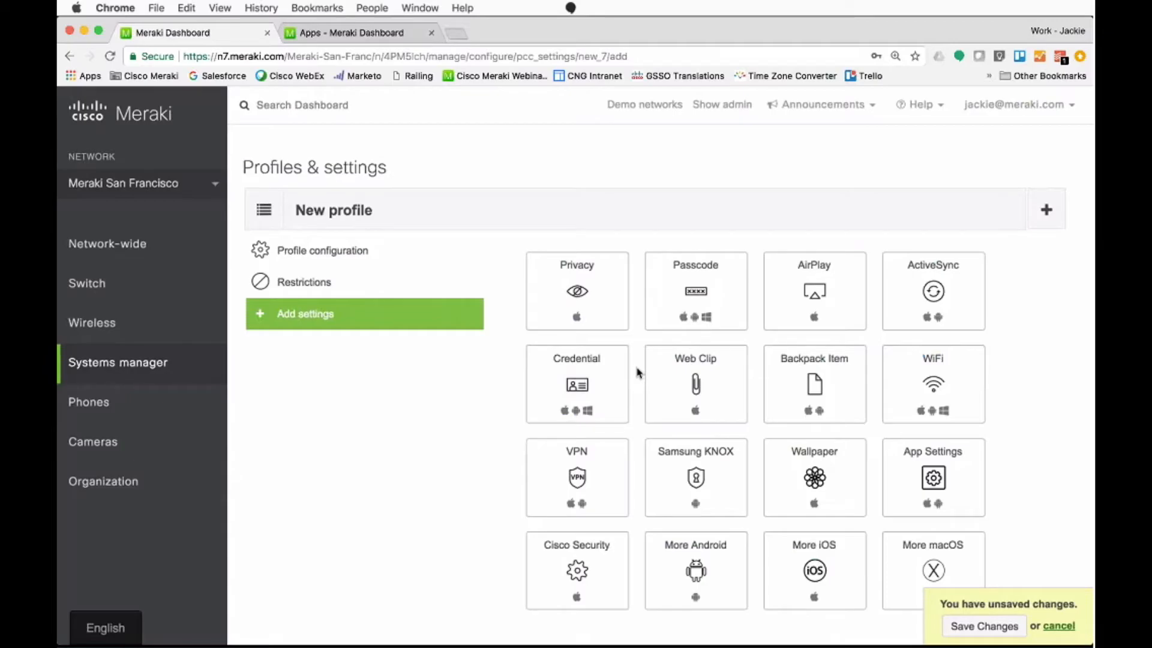
{"action": "left_click", "coordinate": [304, 282]}
{"action": "left_click", "coordinate": [611, 530]}
{"action": "scroll", "coordinate": [611, 529], "scroll_direction": "down", "scroll_amount": 15}
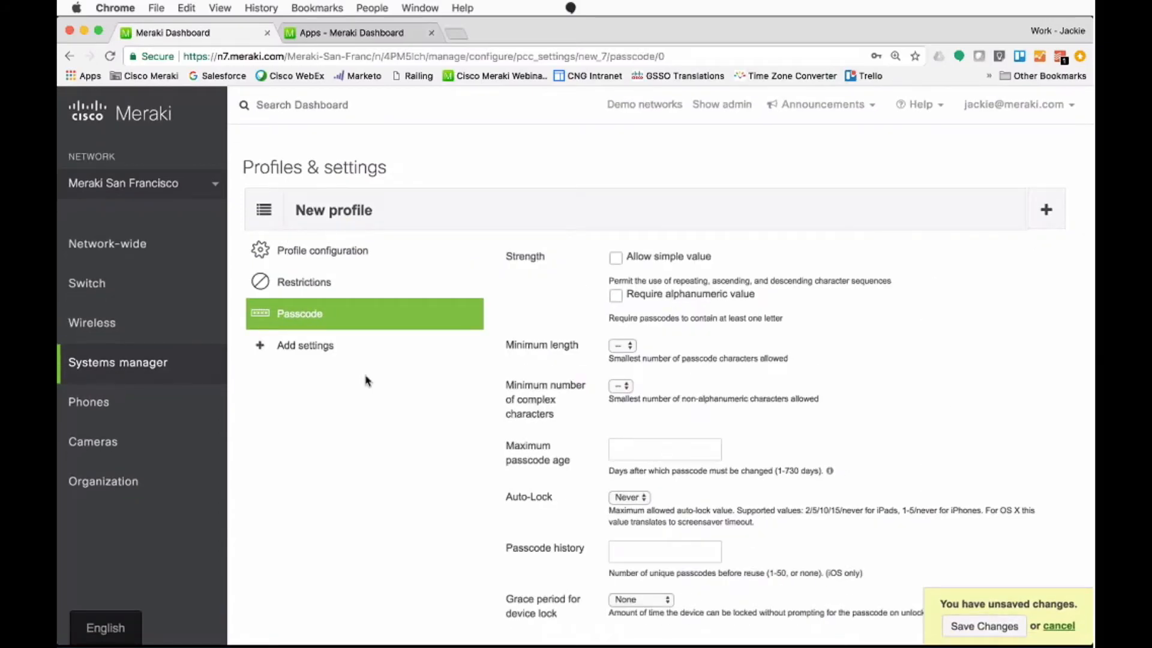
Step: Add WiFi settings to the new profile and return to the choice of further settings
{"action": "left_click", "coordinate": [364, 353]}
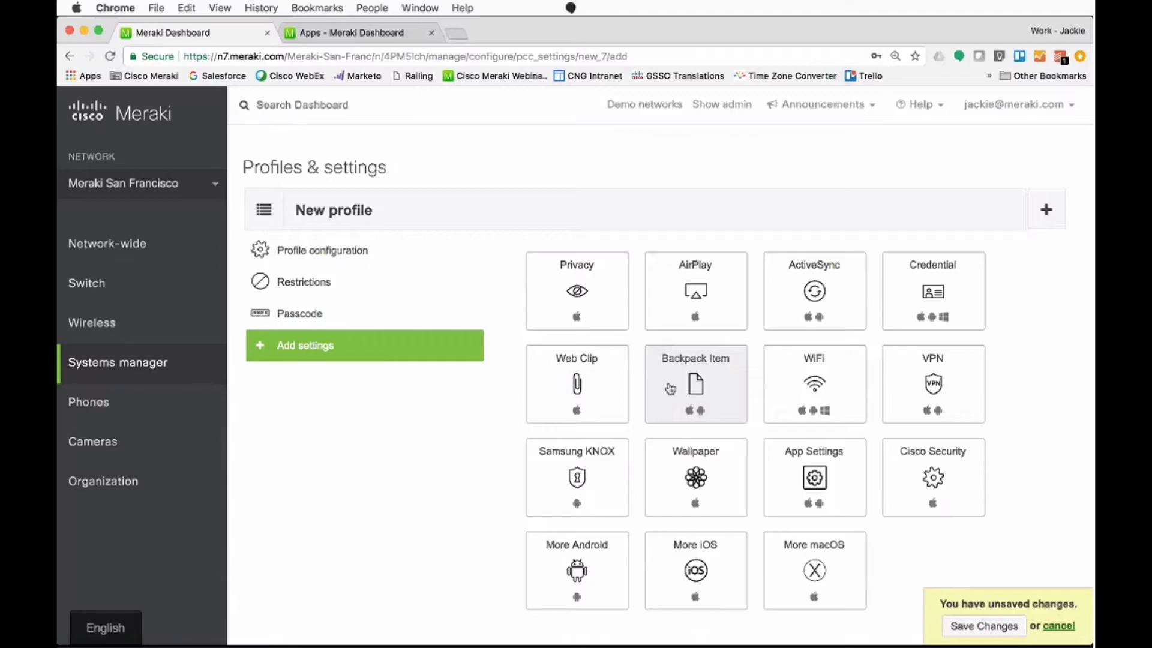
{"action": "left_click", "coordinate": [835, 377]}
{"action": "left_click", "coordinate": [432, 374]}
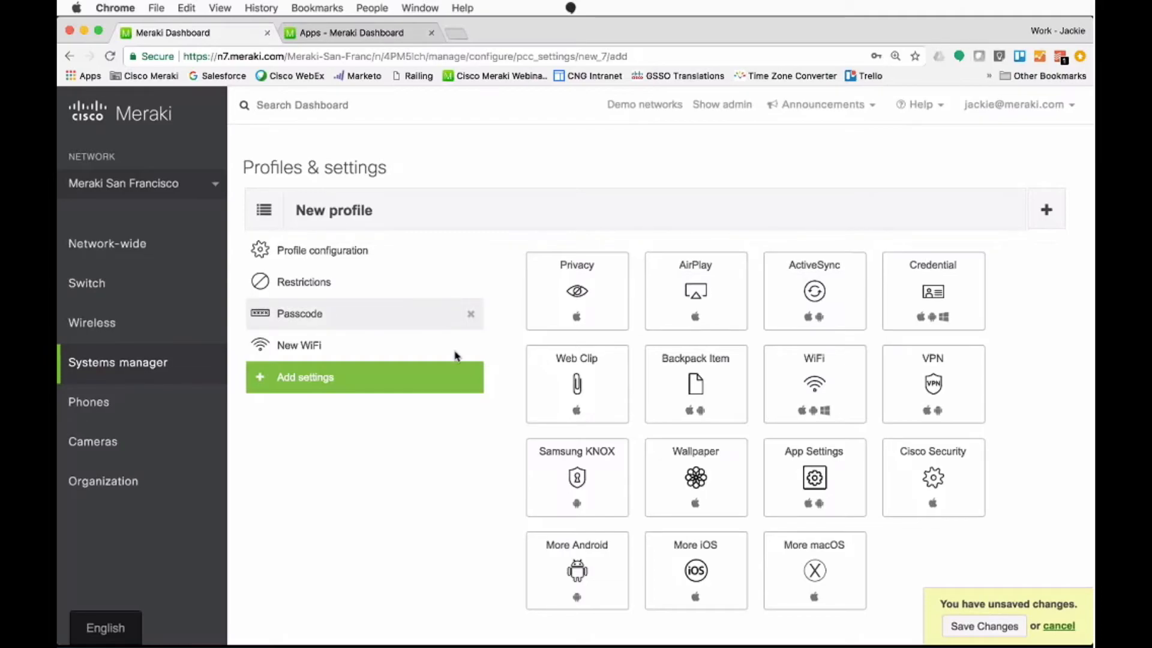
Step: Open the 10FS geofence from the Systems manager geofencing list
{"action": "mouse_move", "coordinate": [223, 378]}
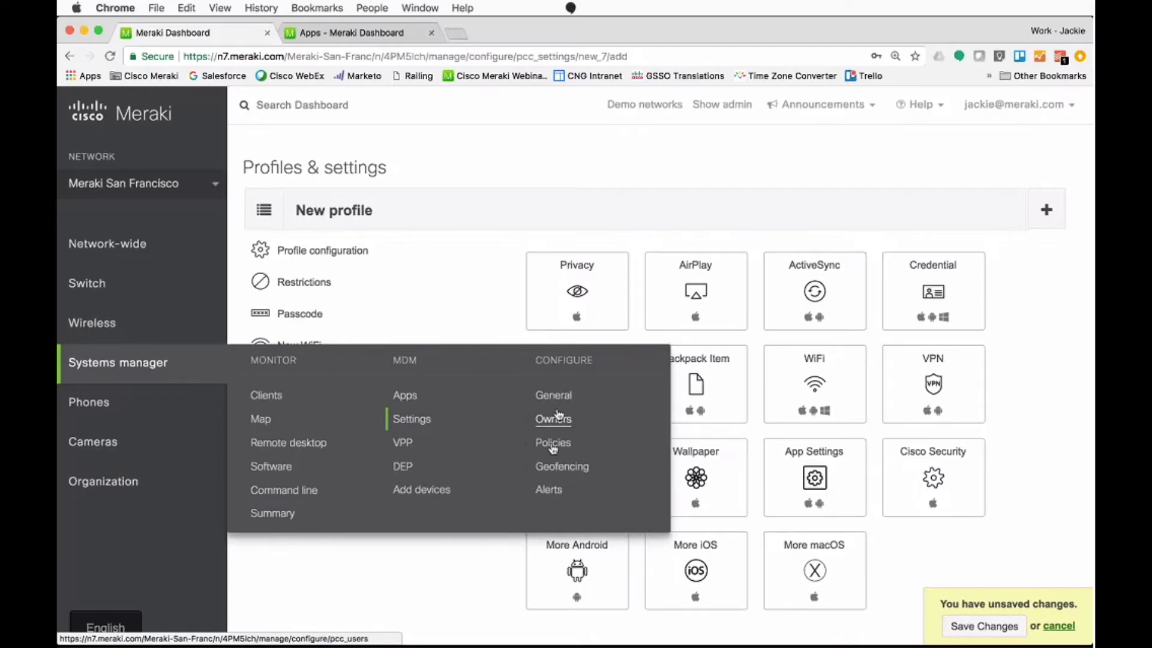
{"action": "left_click", "coordinate": [561, 467]}
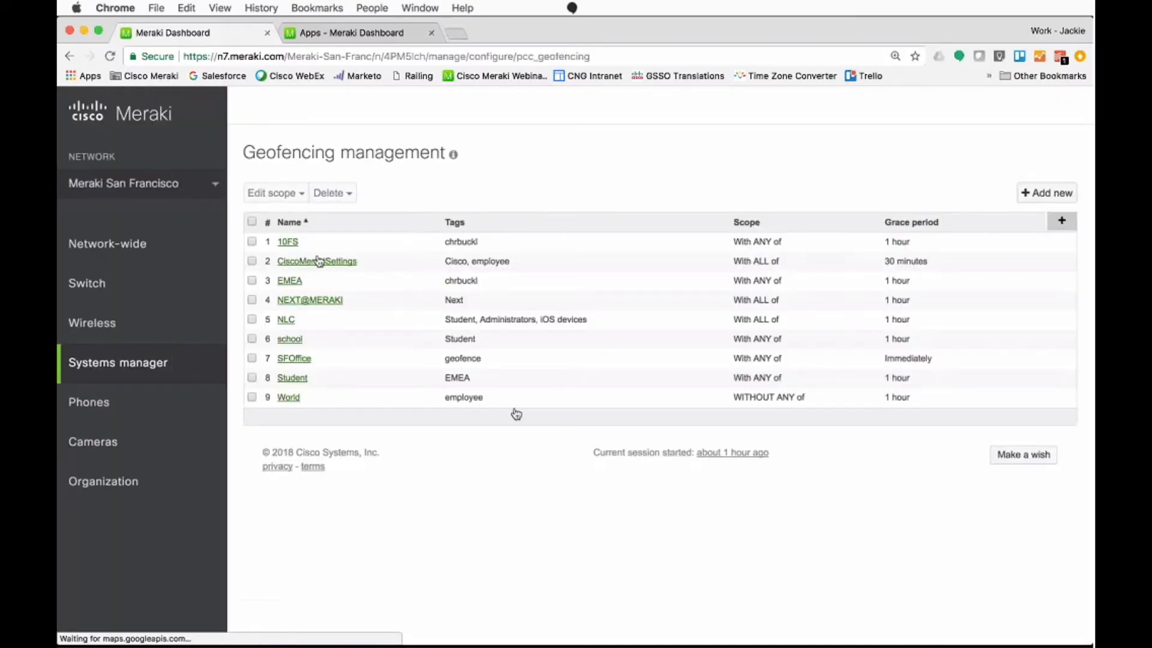
{"action": "left_click", "coordinate": [290, 242]}
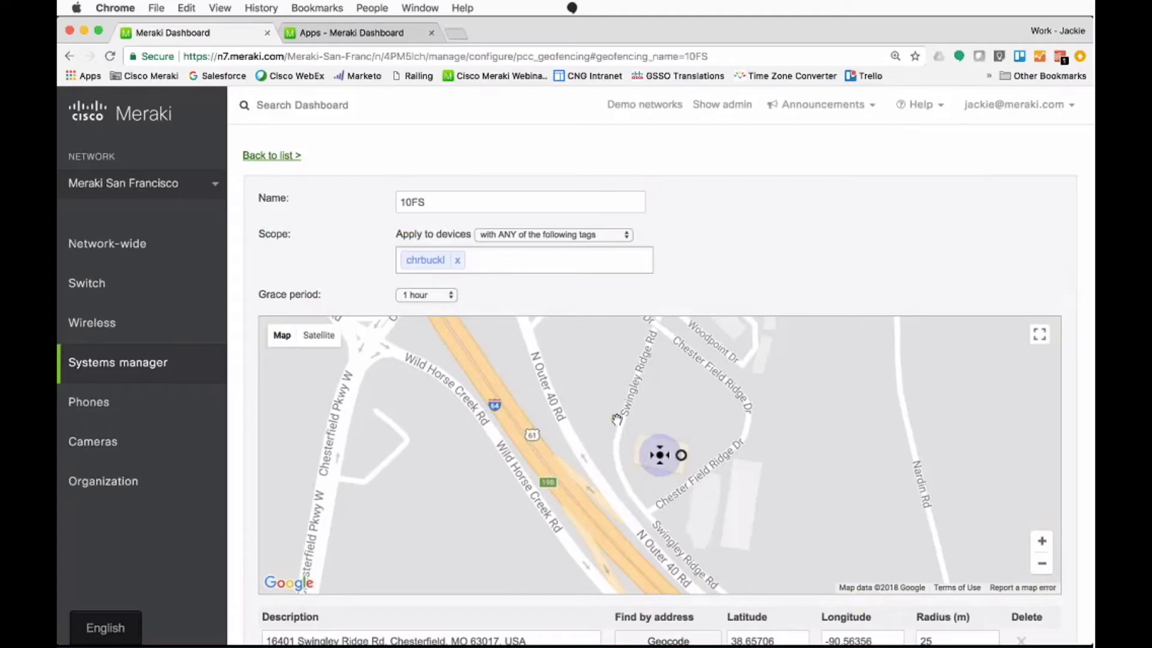
Step: Enlarge the 10FS geofence circle slightly on the map and set its grace period to 5 minutes
{"action": "left_click_drag", "start_coordinate": [681, 455], "coordinate": [689, 457]}
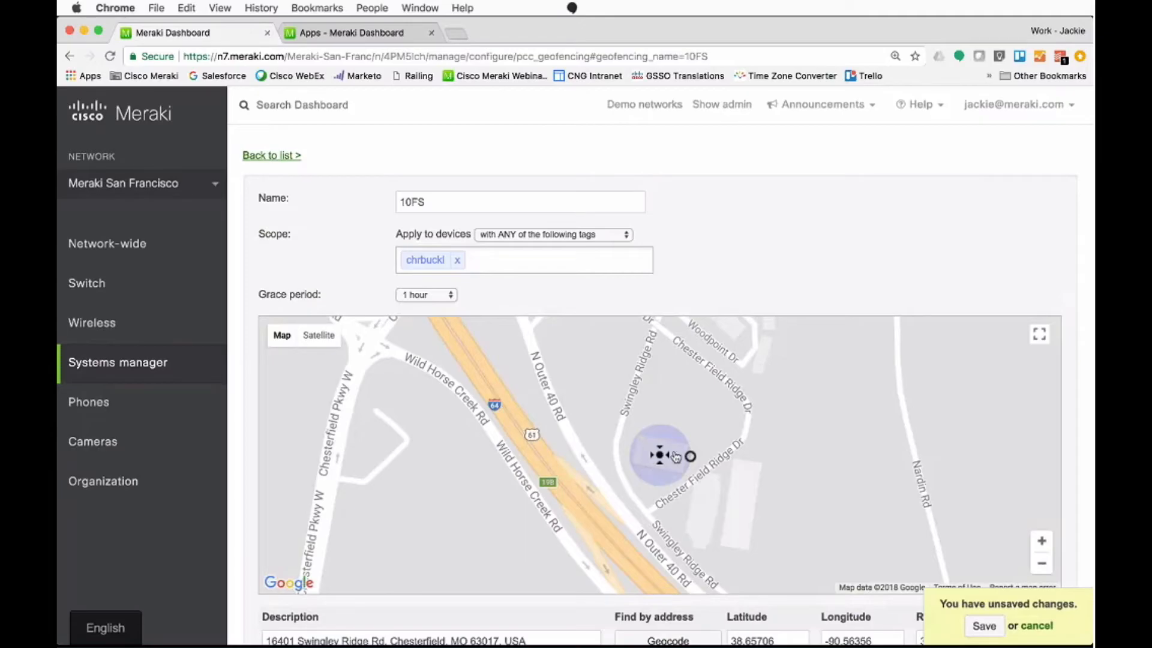
{"action": "left_click", "coordinate": [433, 299]}
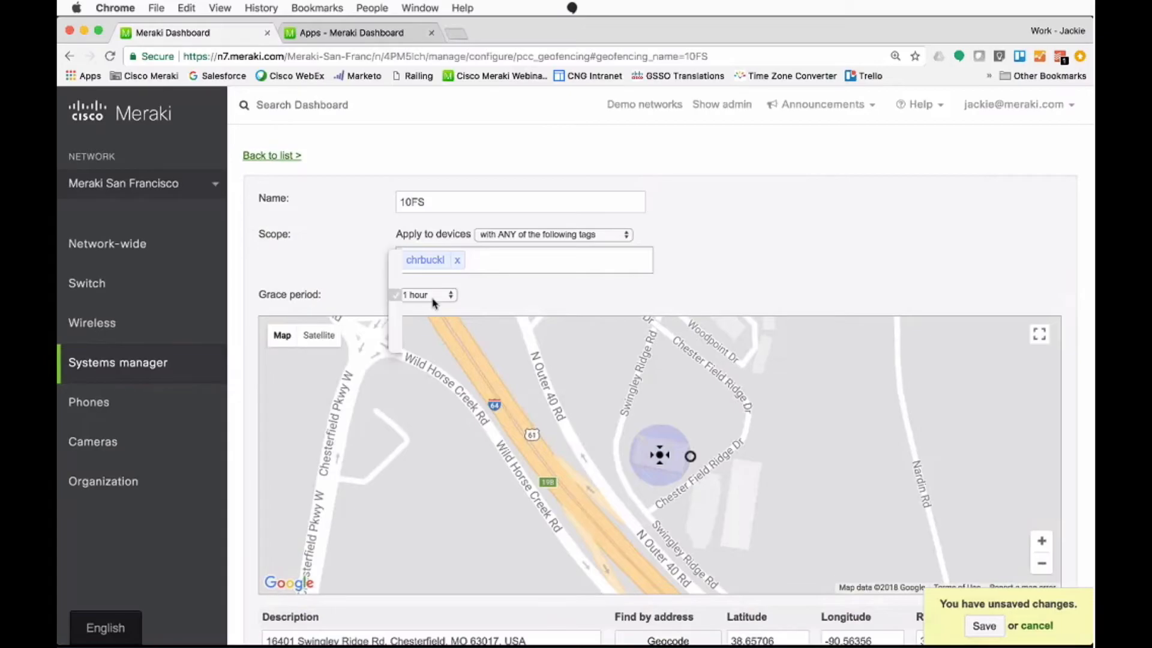
{"action": "key", "text": "Escape"}
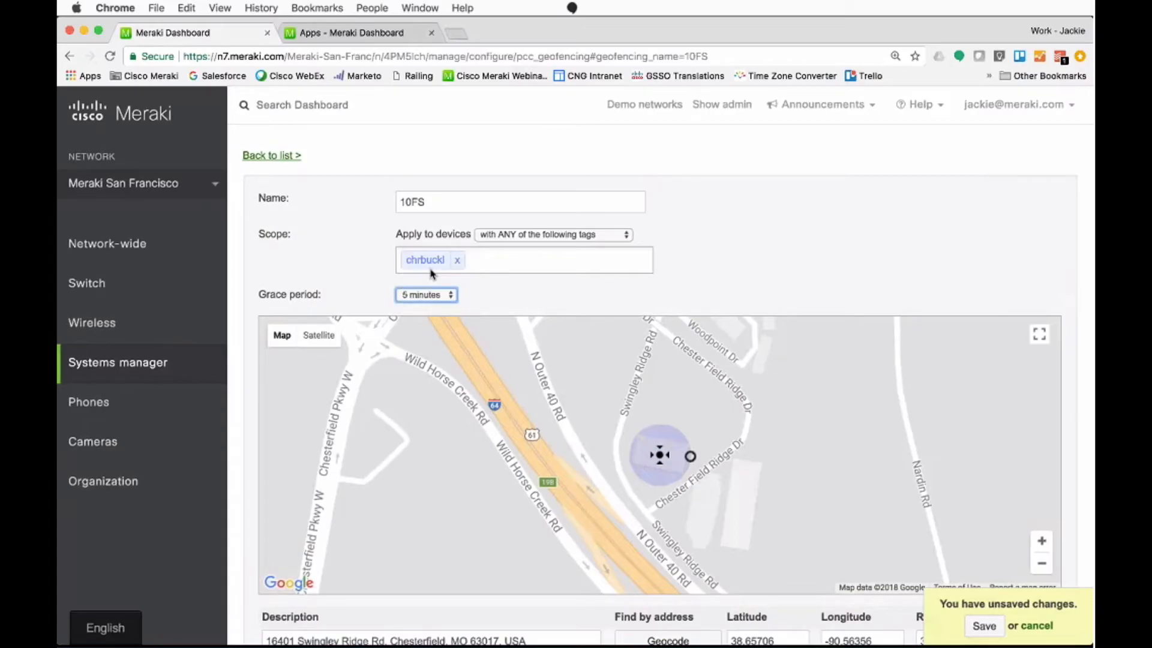
Step: Open the Network-wide alerts in a new browser tab, close the old Apps tab, and review the alert settings
{"action": "mouse_move", "coordinate": [189, 246]}
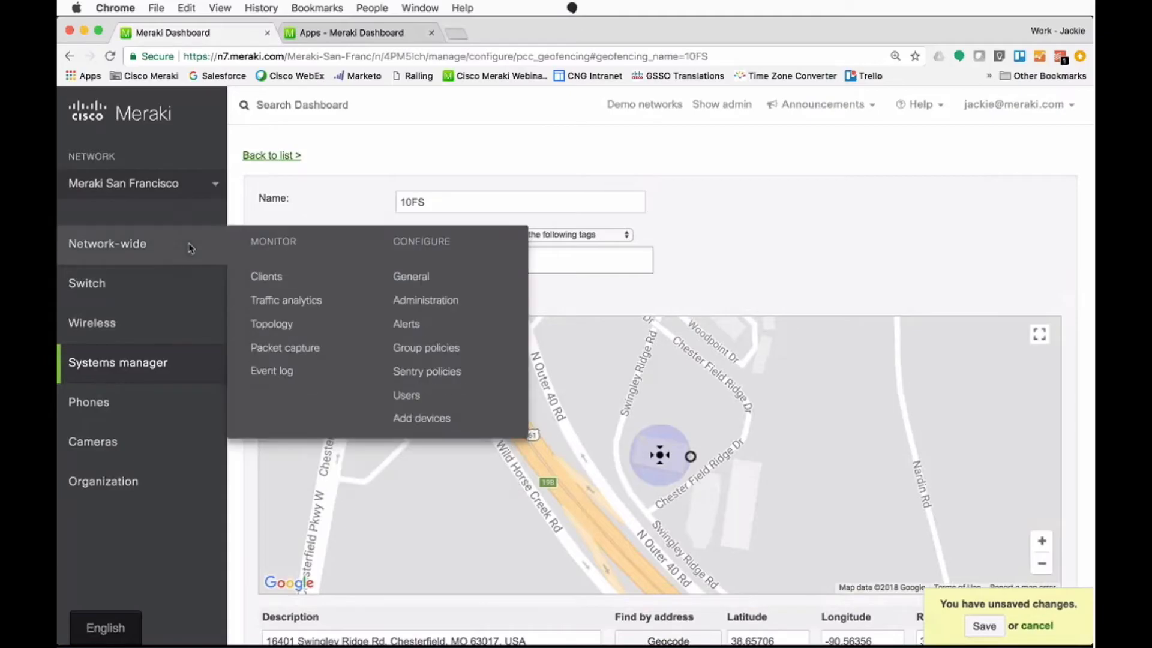
{"action": "left_click", "coordinate": [406, 324], "text": "super"}
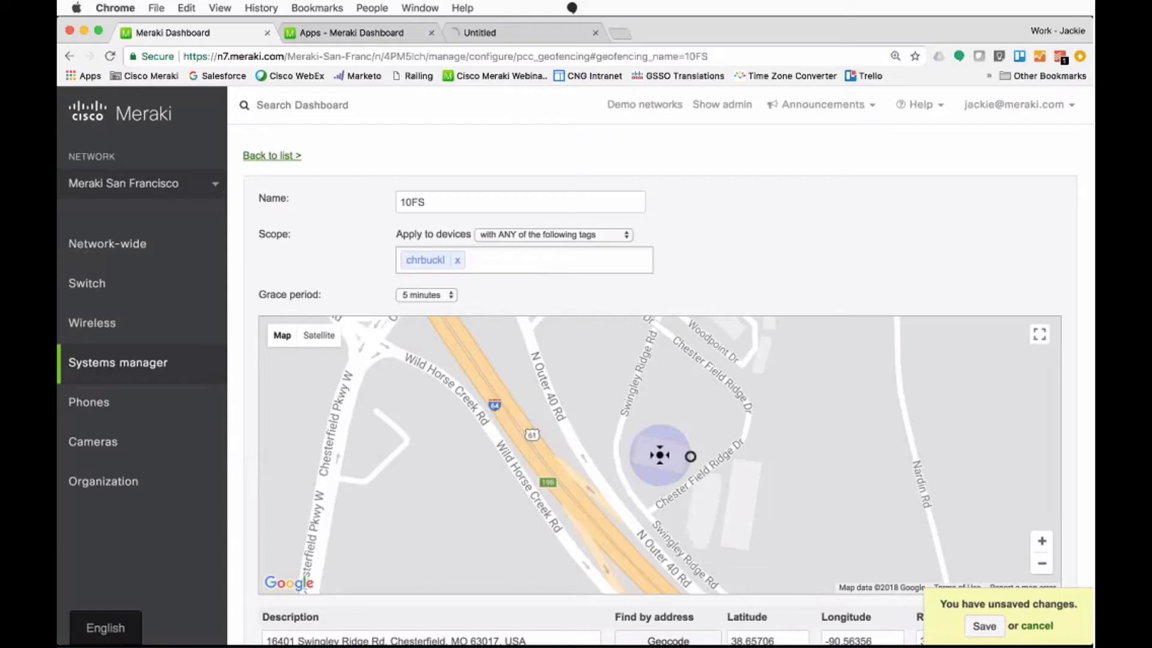
{"action": "left_click", "coordinate": [431, 33]}
{"action": "left_click", "coordinate": [381, 32]}
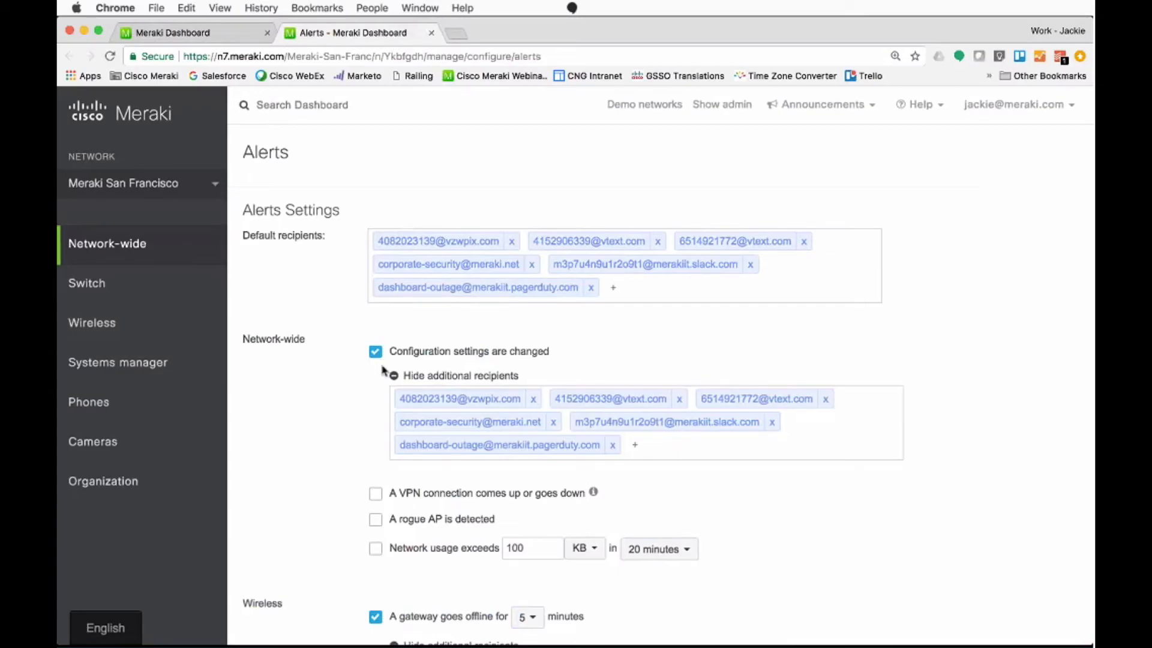
{"action": "scroll", "coordinate": [384, 370], "scroll_direction": "down", "scroll_amount": 1}
{"action": "scroll", "coordinate": [384, 371], "scroll_direction": "down", "scroll_amount": 15}
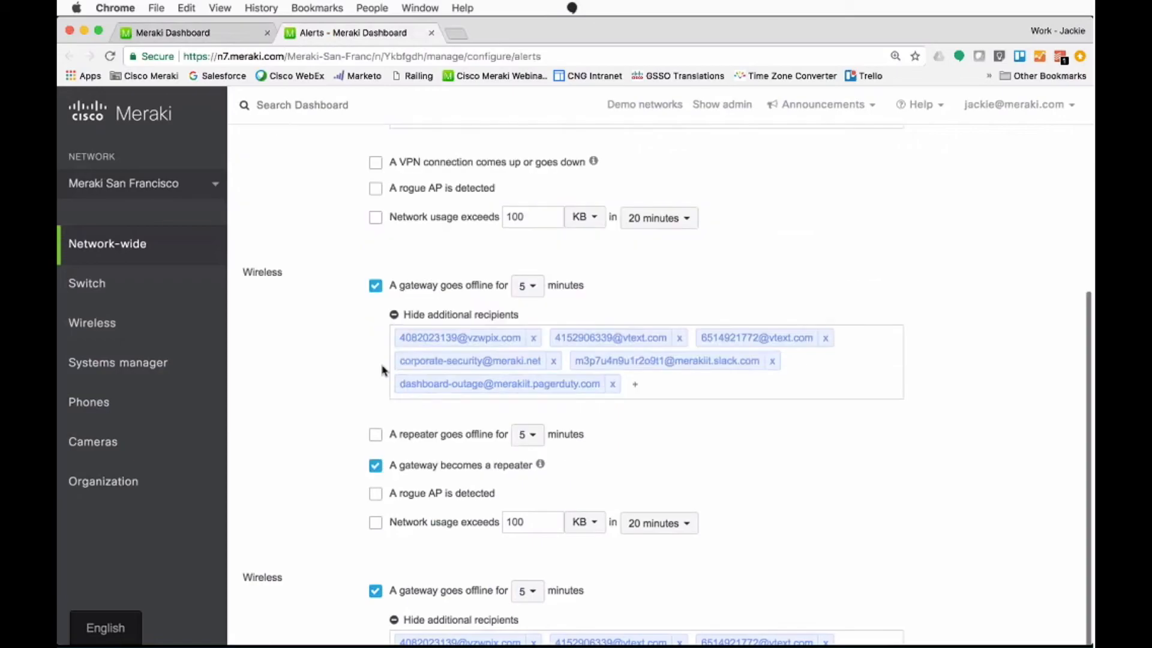
{"action": "scroll", "coordinate": [384, 370], "scroll_direction": "down", "scroll_amount": 15}
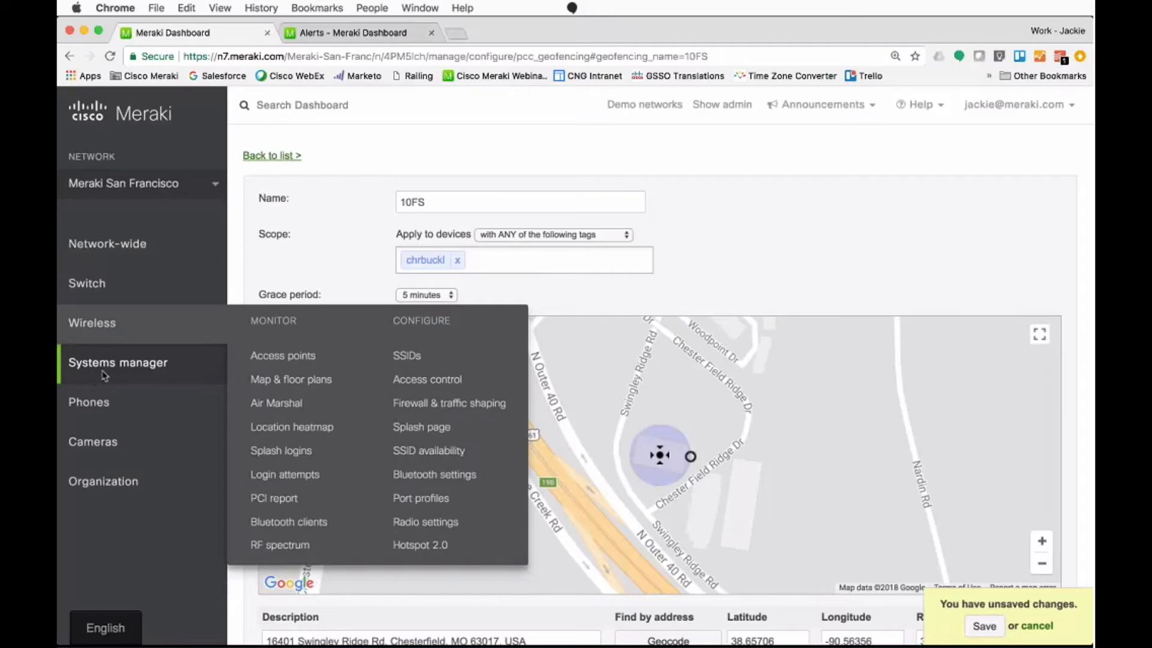
Step: Open the Systems manager apps in a new browser tab and view the iOS Cisco Spark app's details
{"action": "mouse_move", "coordinate": [104, 376]}
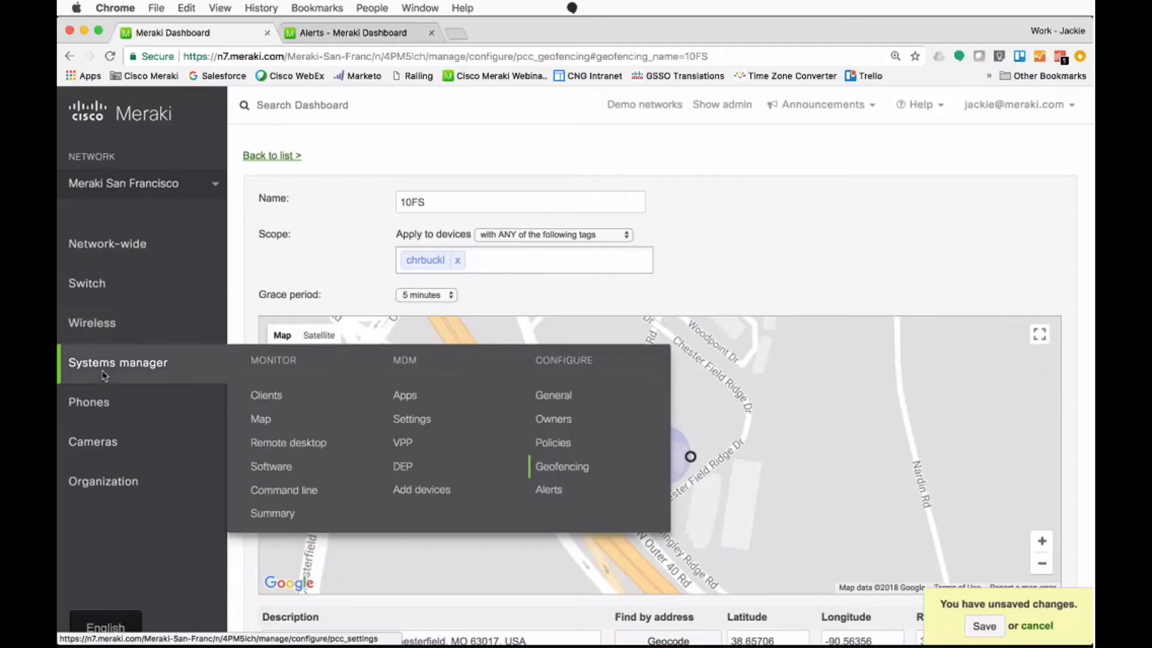
{"action": "left_click", "coordinate": [406, 397]}
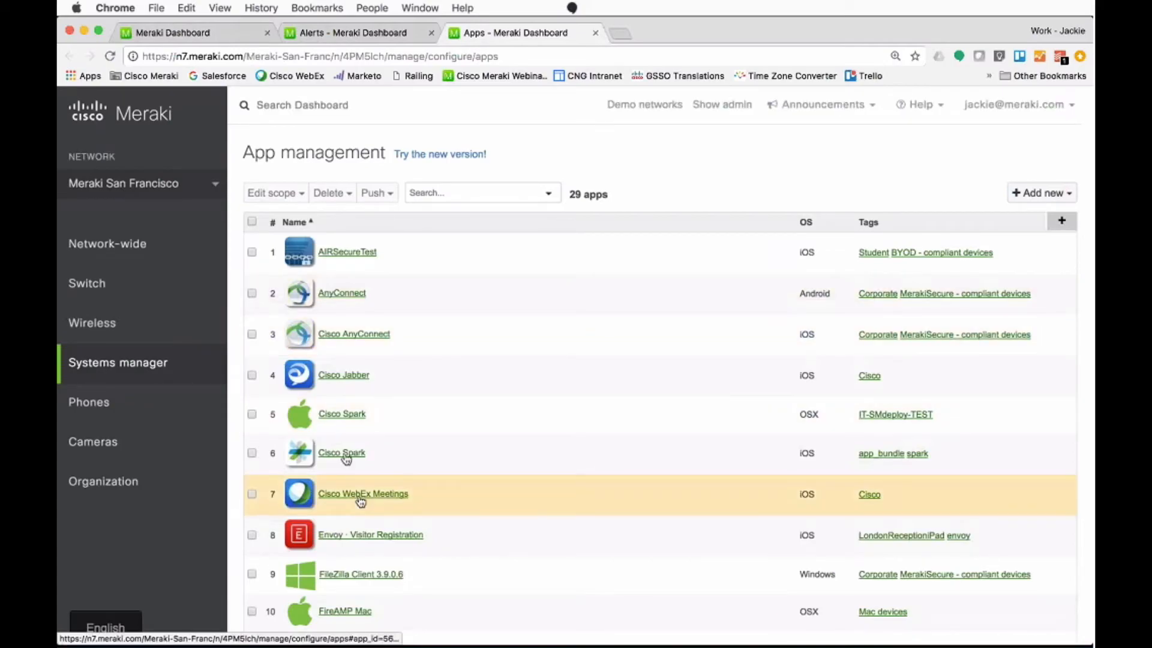
{"action": "left_click", "coordinate": [343, 454]}
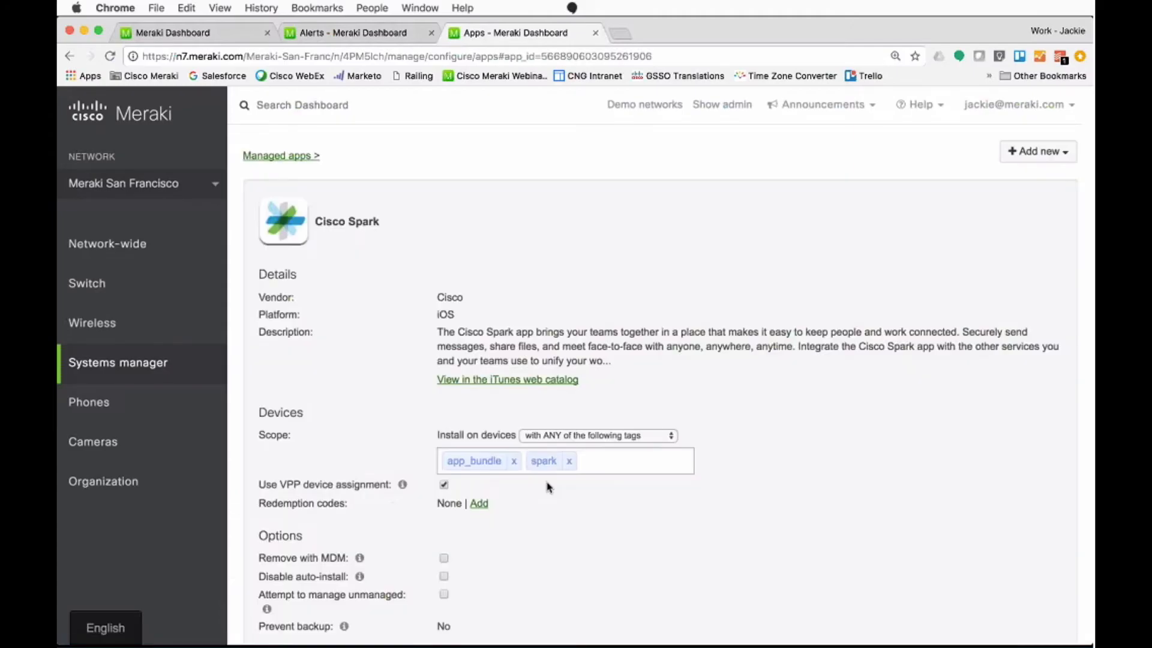
Step: Add the "Geofencing - compliant devices" tag to the Cisco Spark app's install scope, replacing a mistaken "Geofencing - violating devices" entry
{"action": "left_click", "coordinate": [622, 468]}
{"action": "type", "text": "geo"}
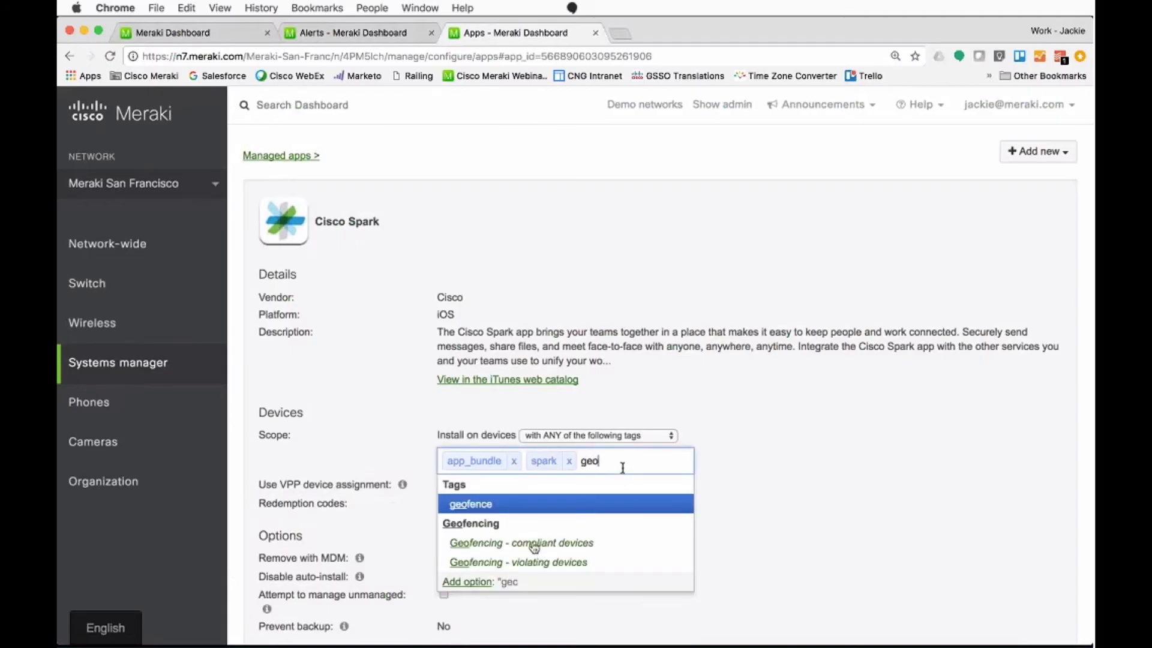
{"action": "left_click", "coordinate": [517, 562]}
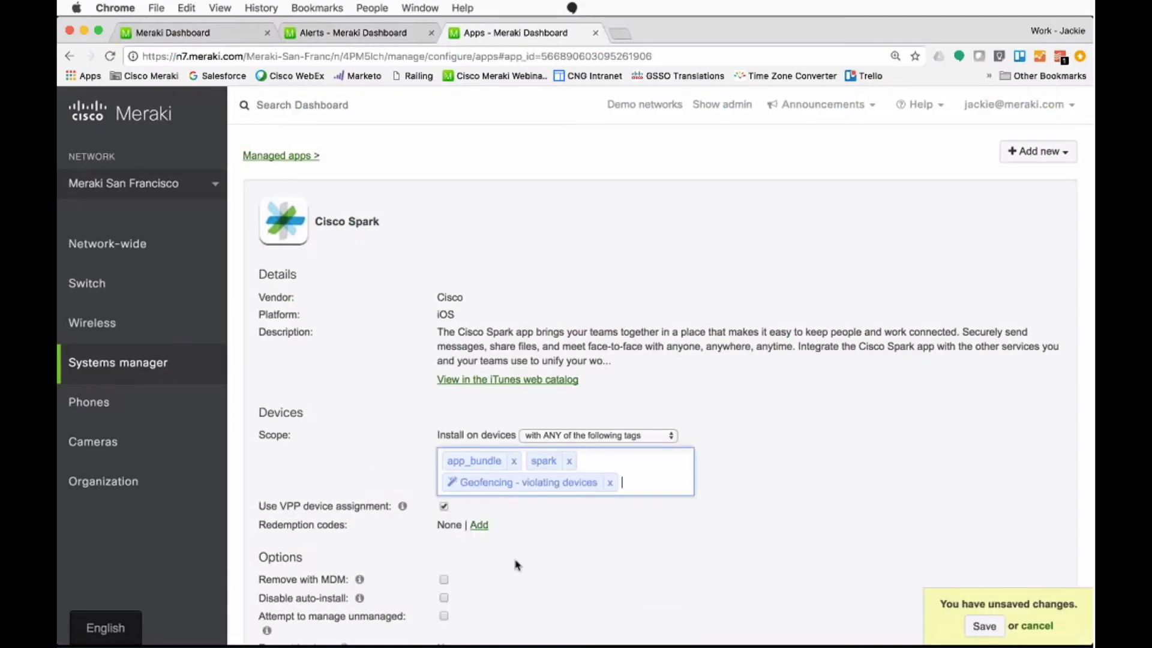
{"action": "key", "text": "BackSpace"}
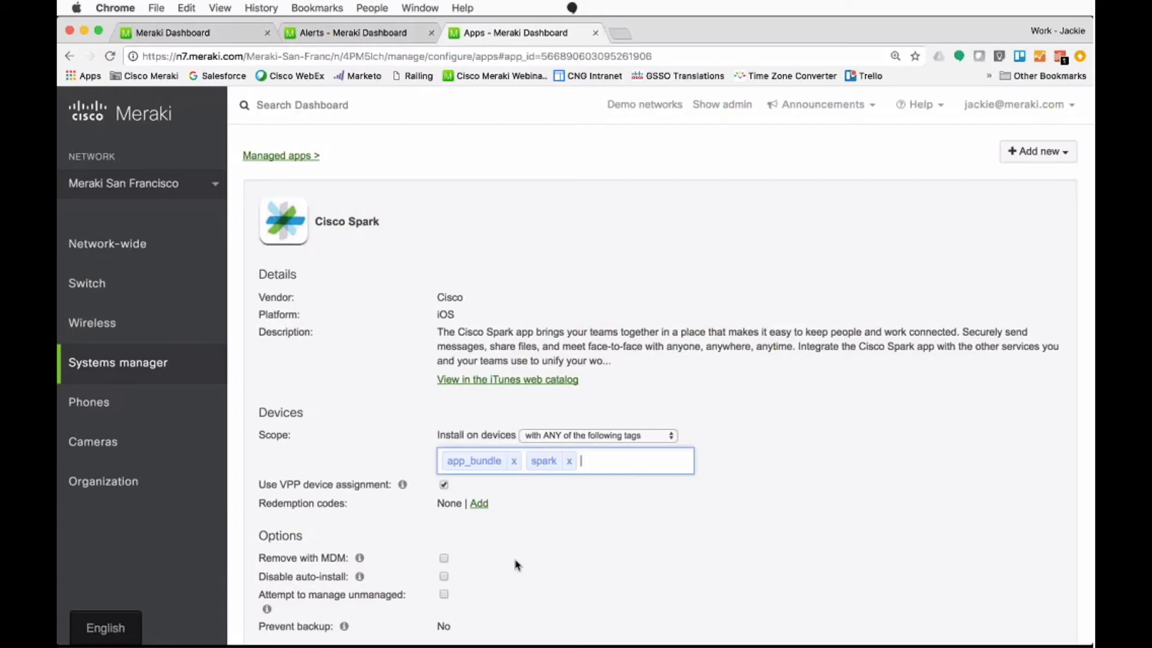
{"action": "type", "text": "geo"}
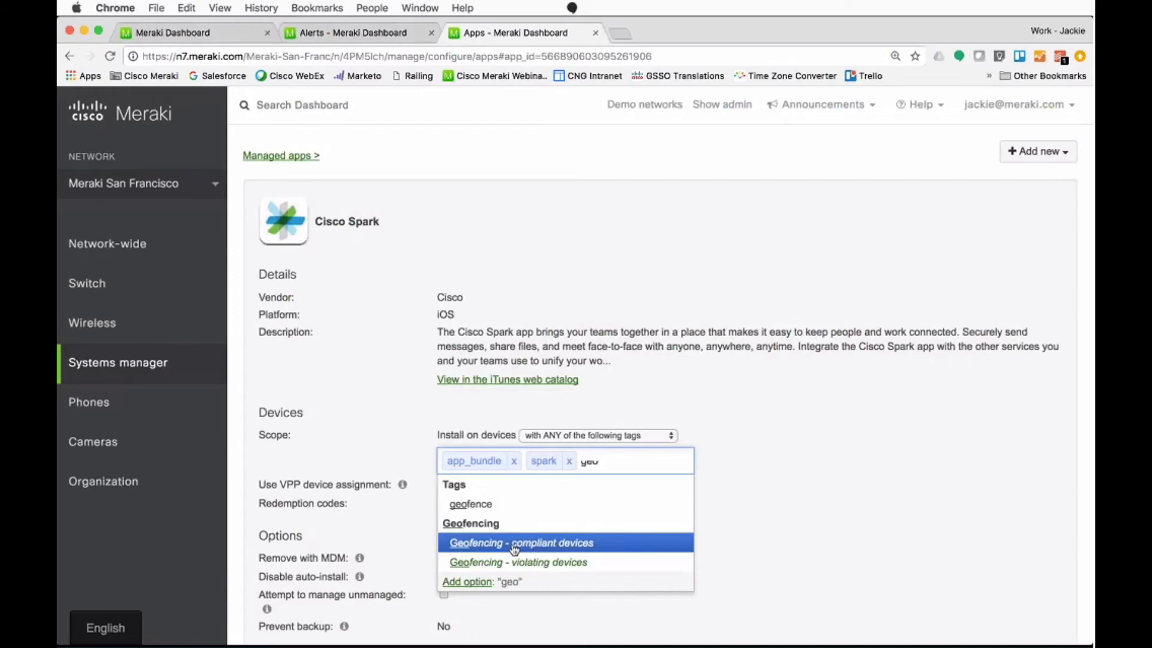
{"action": "left_click", "coordinate": [514, 545]}
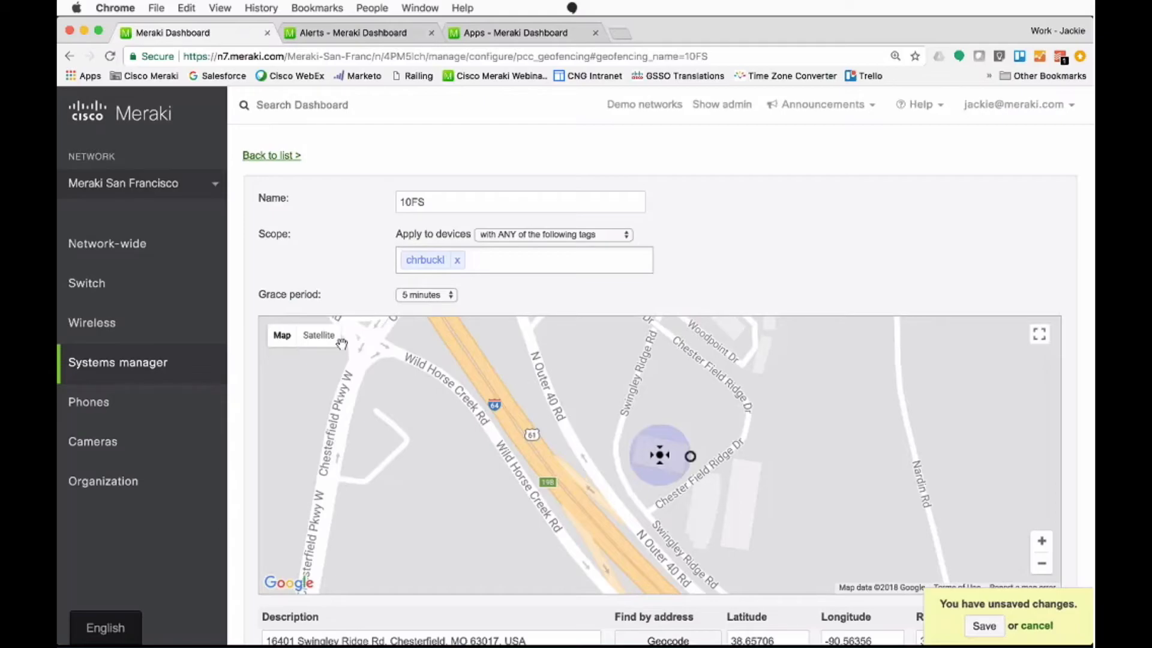
Step: Leave the 10FS geofence page without saving its changes and open the Systems manager security policies
{"action": "left_click", "coordinate": [289, 348]}
{"action": "mouse_move", "coordinate": [150, 363]}
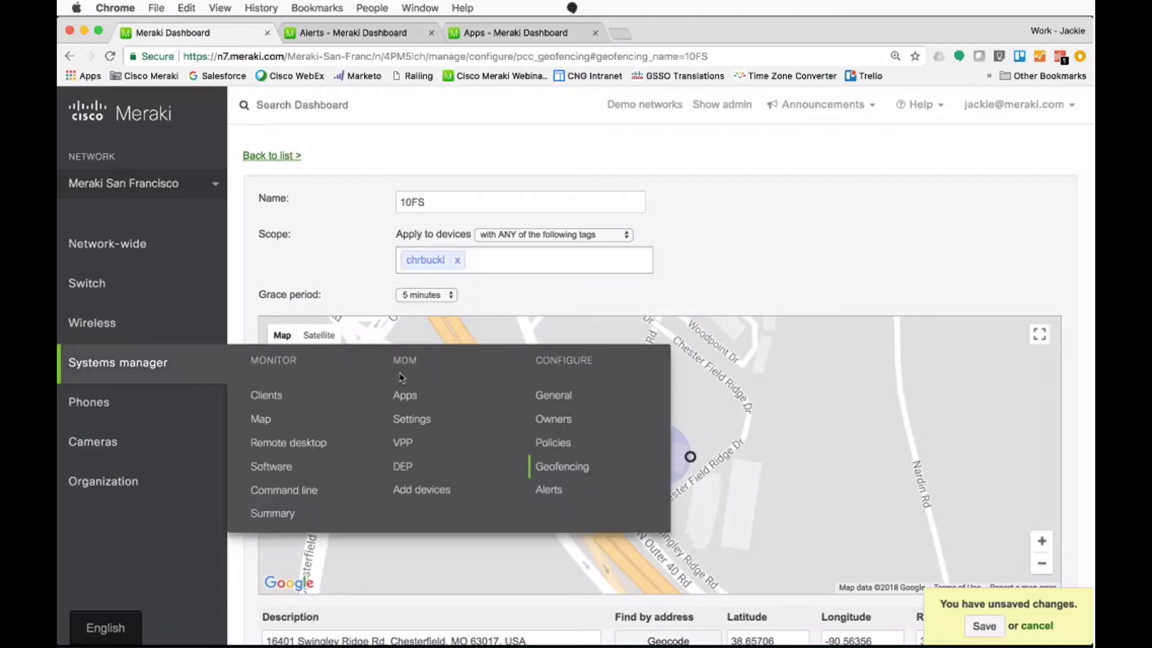
{"action": "left_click", "coordinate": [575, 442]}
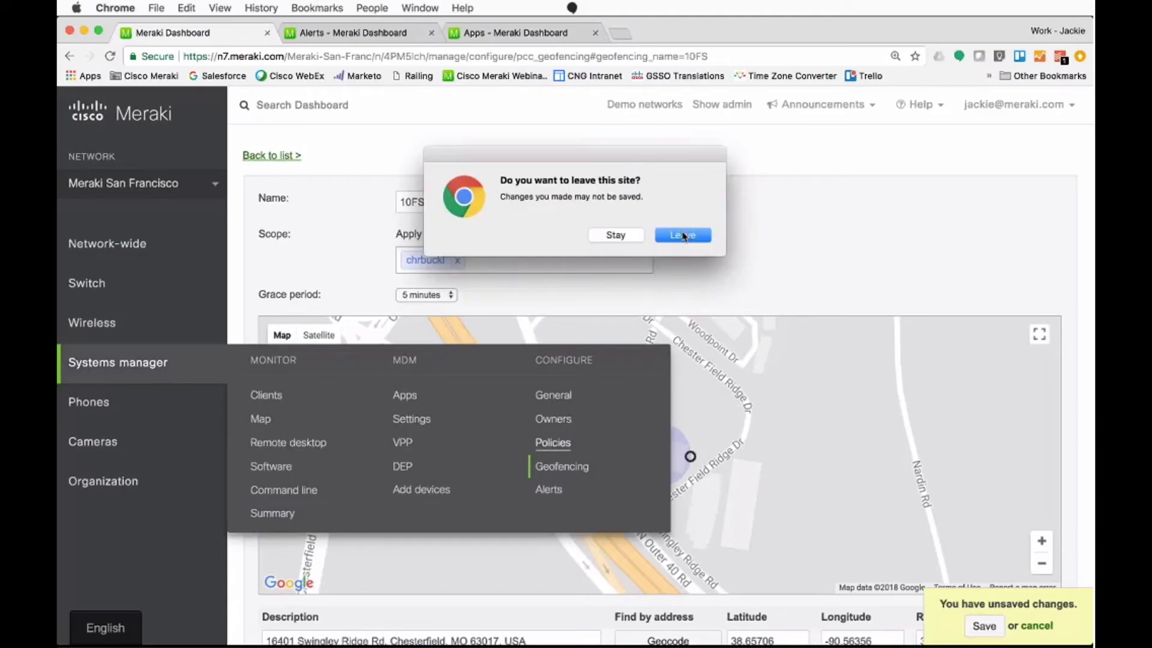
{"action": "left_click", "coordinate": [682, 235]}
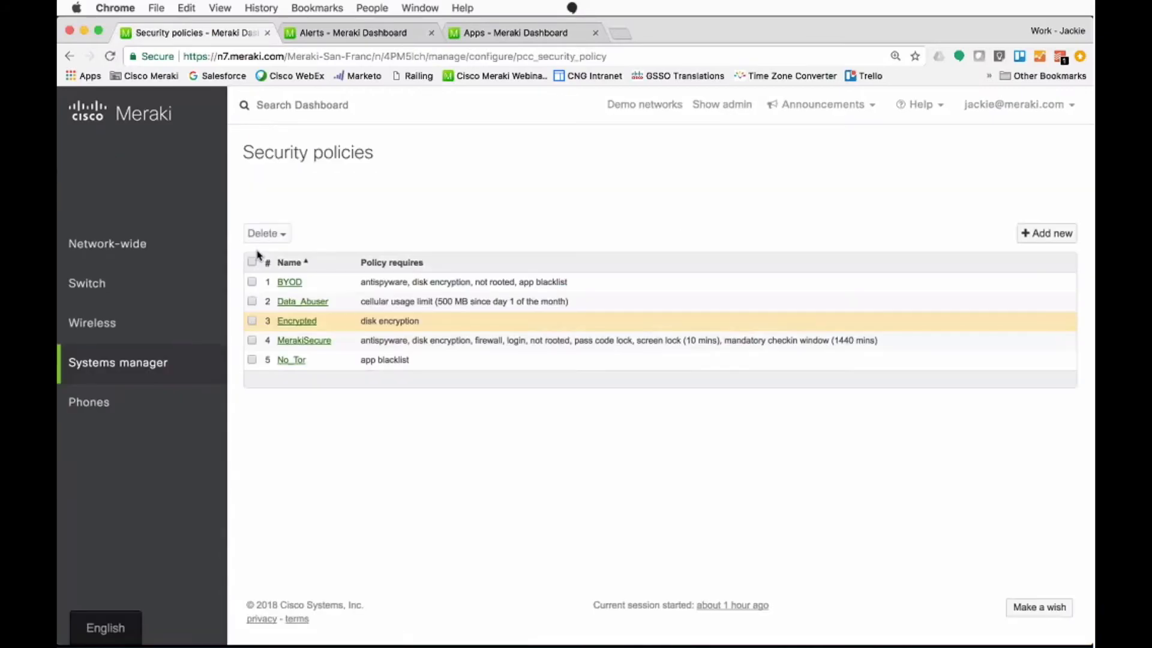
Step: Review the BYOD security policy's rules and return to the policy list to open the MerakiSecure policy
{"action": "left_click", "coordinate": [287, 283]}
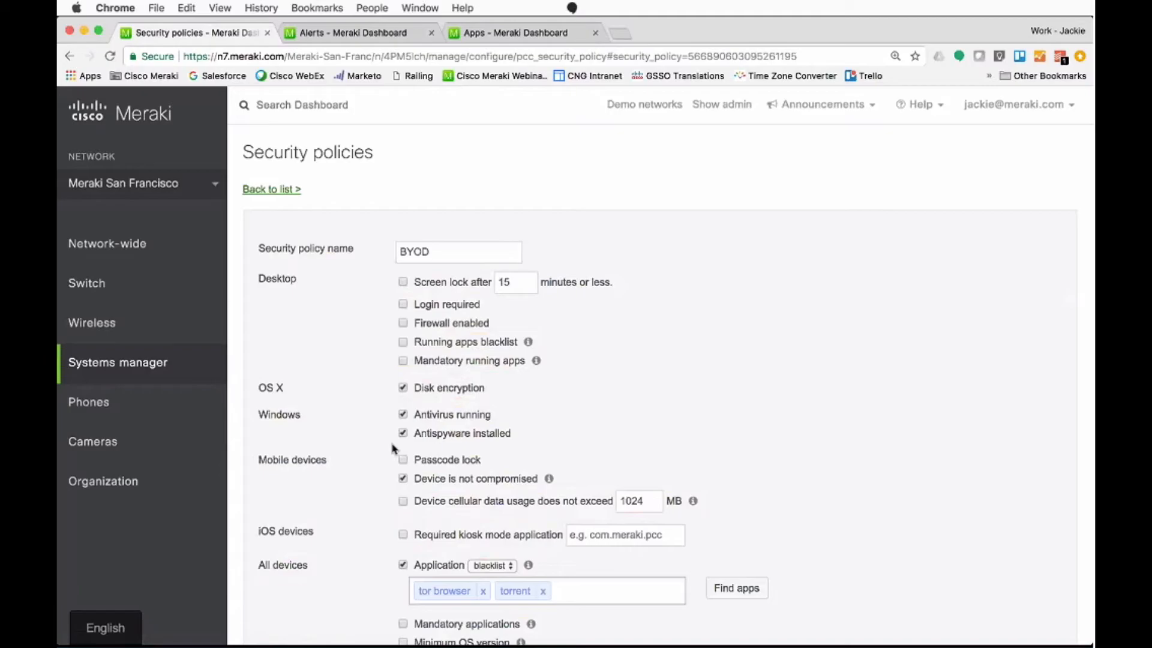
{"action": "scroll", "coordinate": [393, 447], "scroll_direction": "down", "scroll_amount": 1}
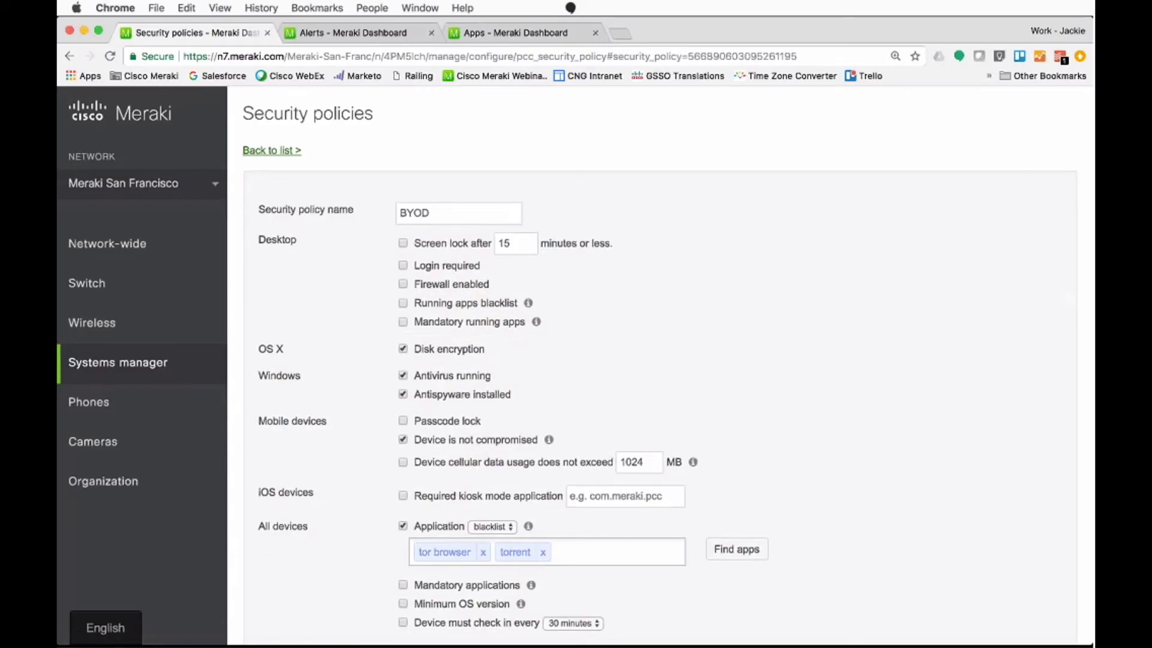
{"action": "scroll", "coordinate": [272, 188], "scroll_direction": "up", "scroll_amount": 1}
{"action": "left_click", "coordinate": [272, 189]}
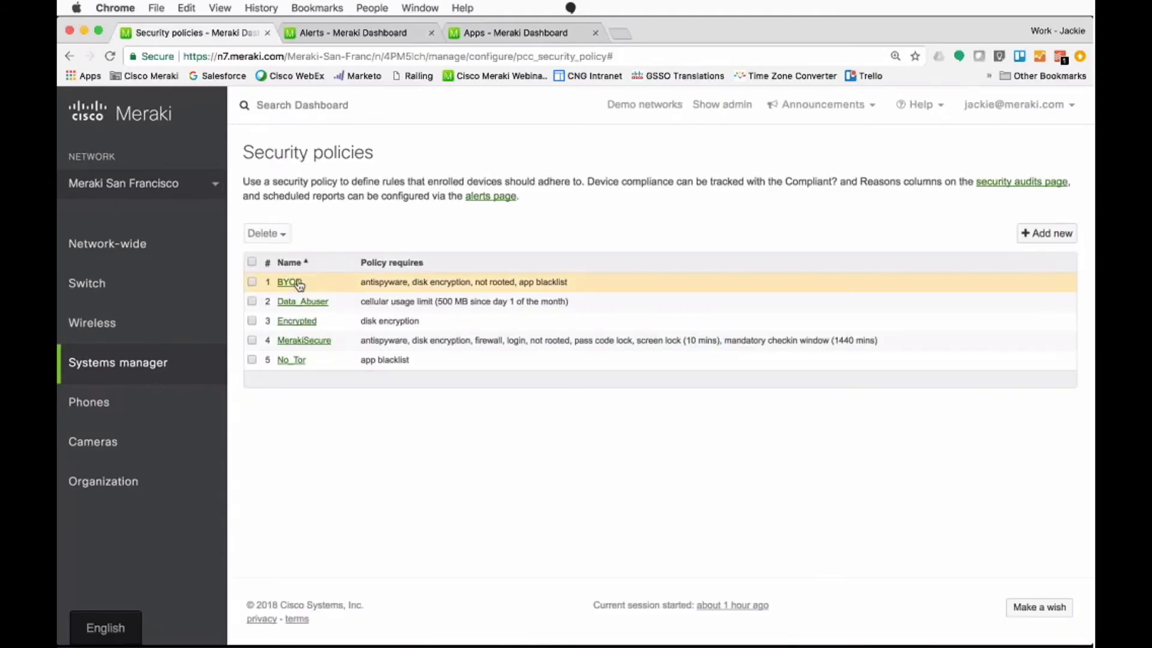
{"action": "left_click", "coordinate": [304, 340]}
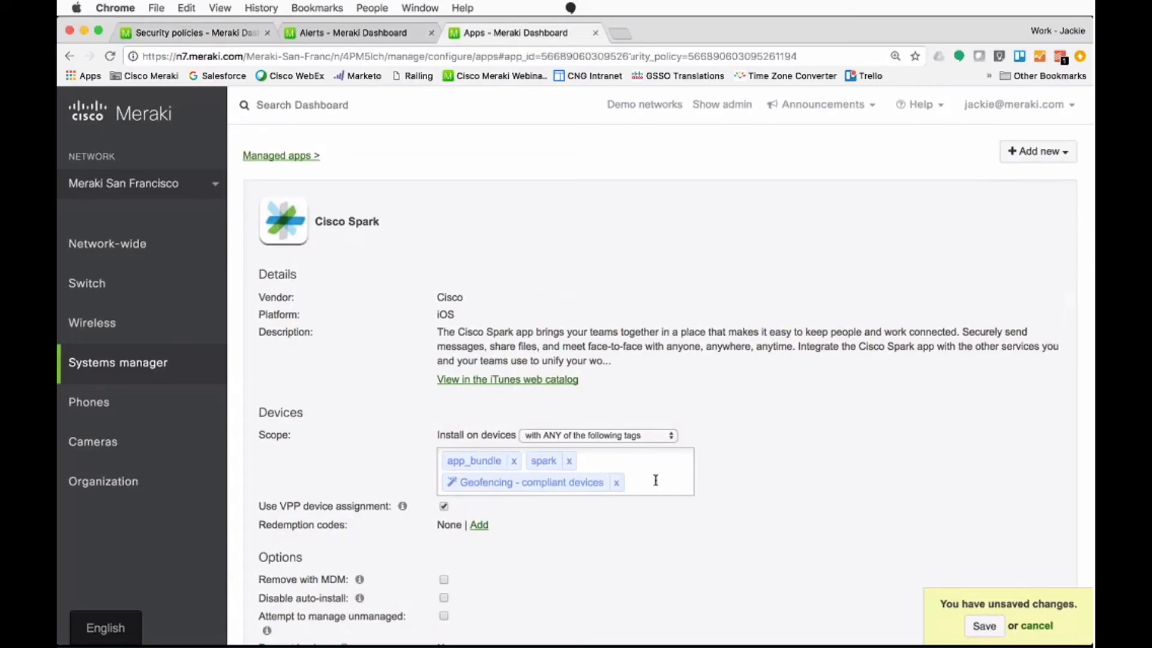
Step: Look up the security policy tags and add "BYOD - compliant devices" to the Cisco Spark app's install scope
{"action": "left_click", "coordinate": [656, 480]}
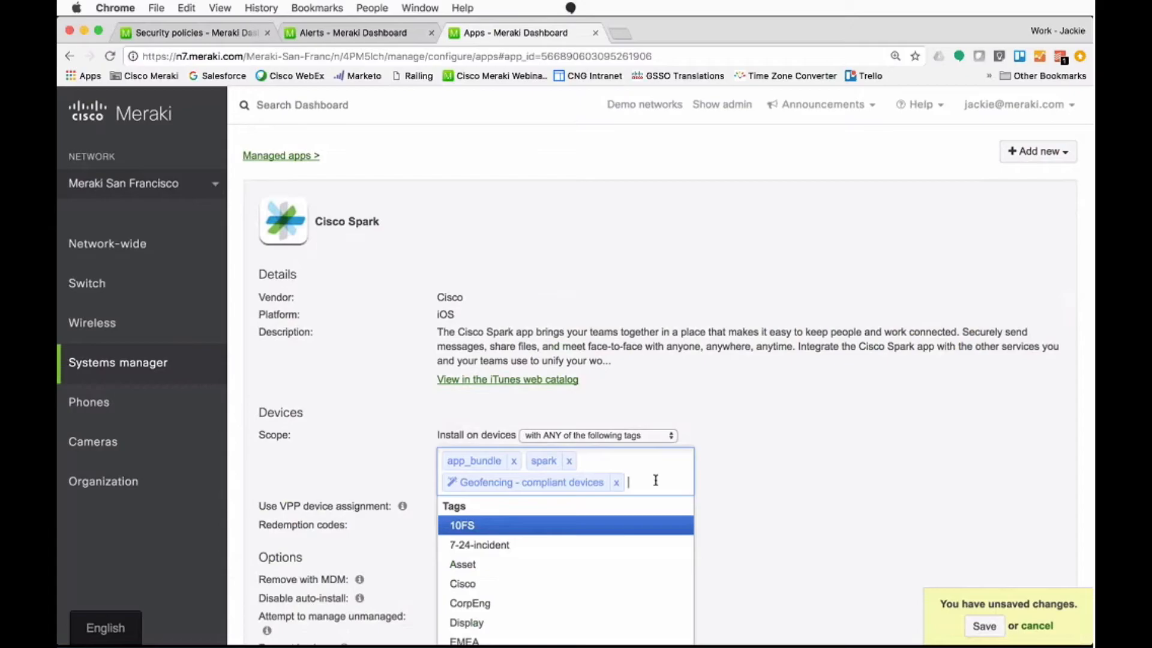
{"action": "type", "text": "se"}
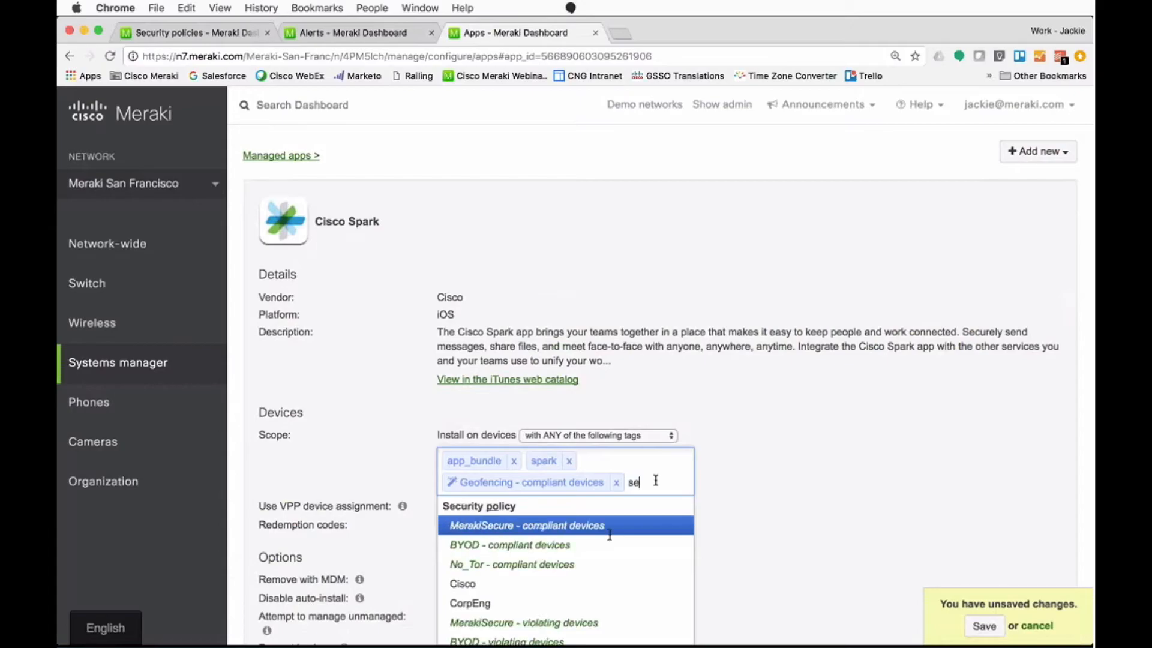
{"action": "key", "text": "BackSpace"}
{"action": "key", "text": "BackSpace"}
{"action": "type", "text": "pol"}
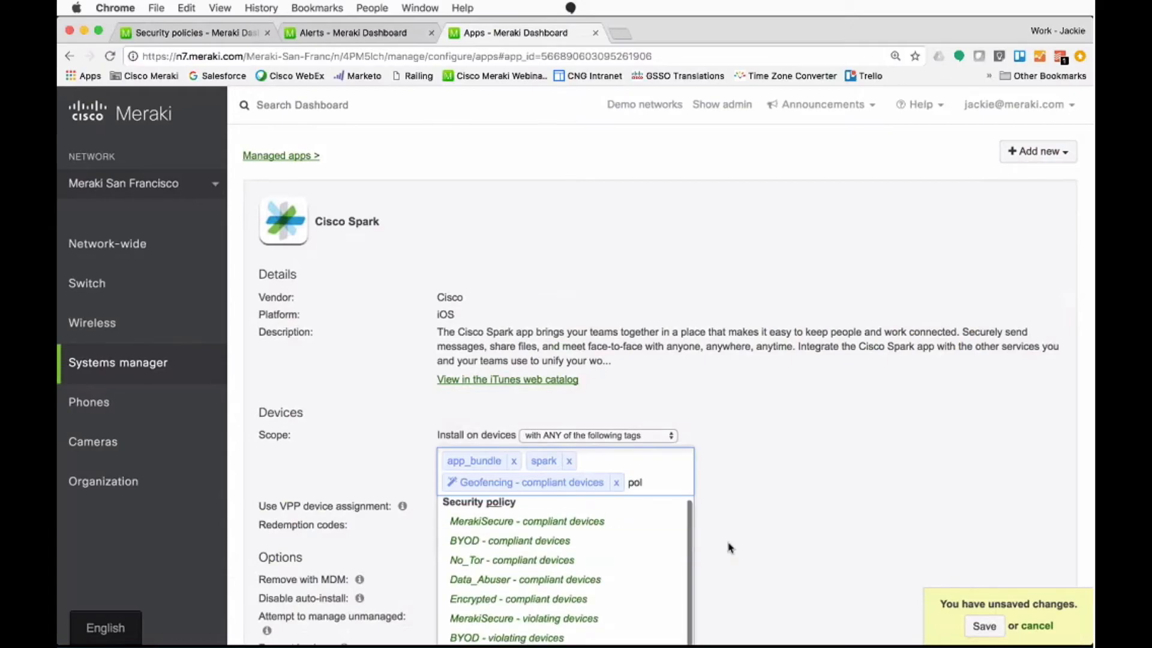
{"action": "scroll", "coordinate": [729, 547], "scroll_direction": "down", "scroll_amount": 5}
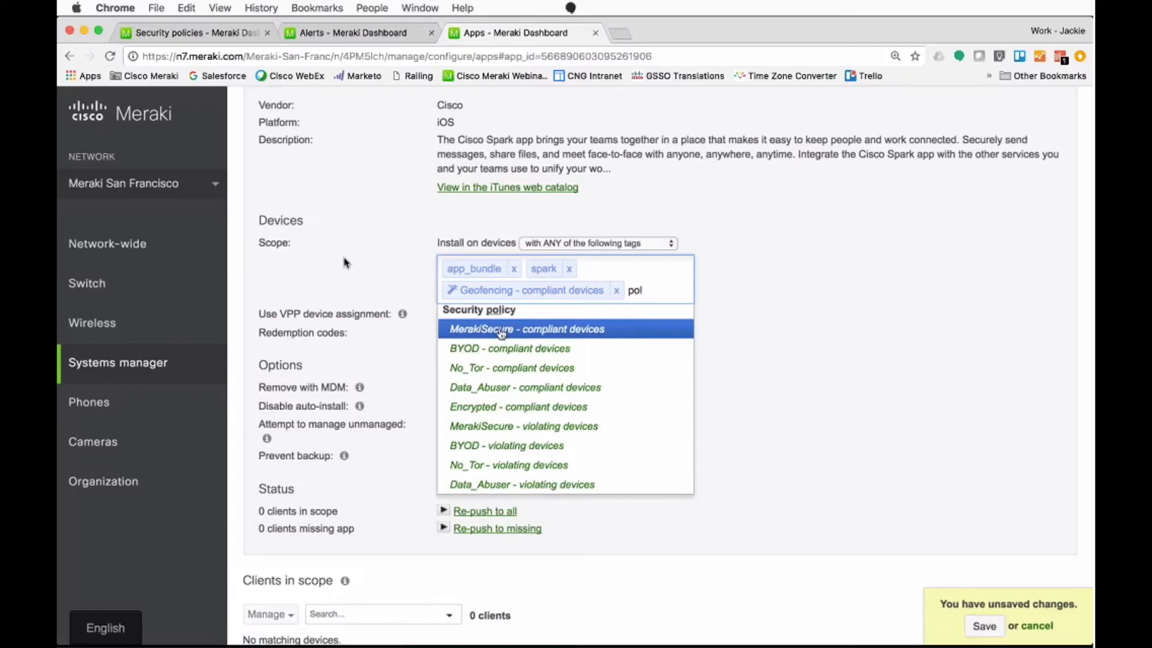
{"action": "left_click", "coordinate": [520, 353]}
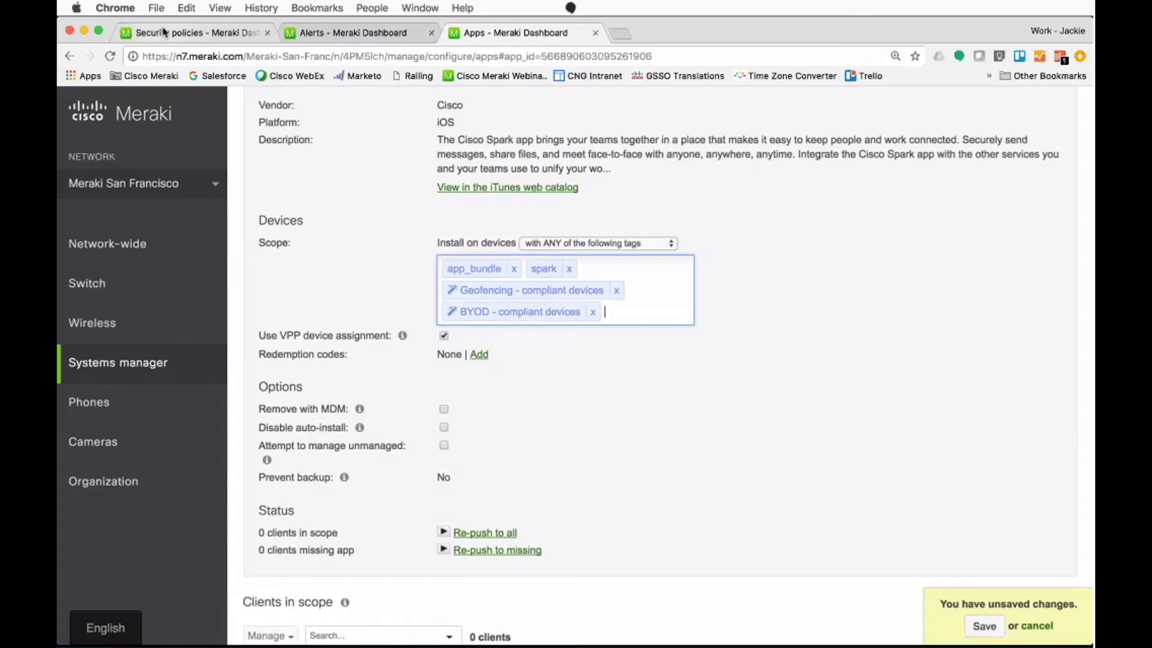
Step: Compare the MerakiSecure policy's requirements with the install scope of the Android AnyConnect app
{"action": "left_click", "coordinate": [165, 32]}
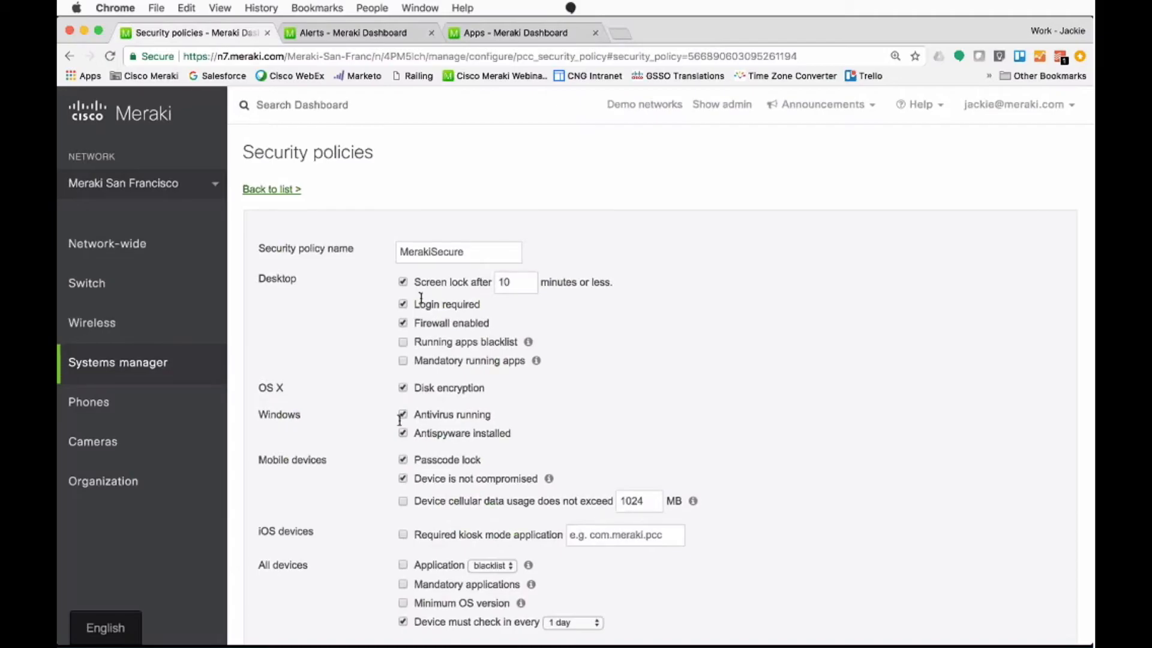
{"action": "left_click", "coordinate": [507, 32]}
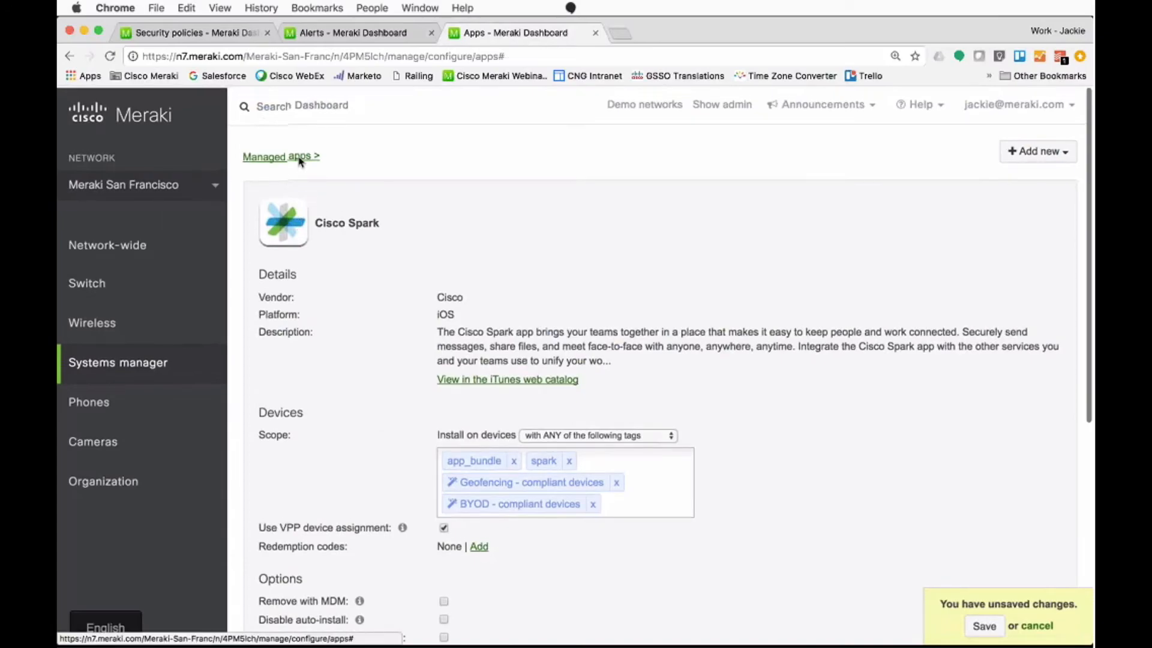
{"action": "left_click", "coordinate": [300, 153]}
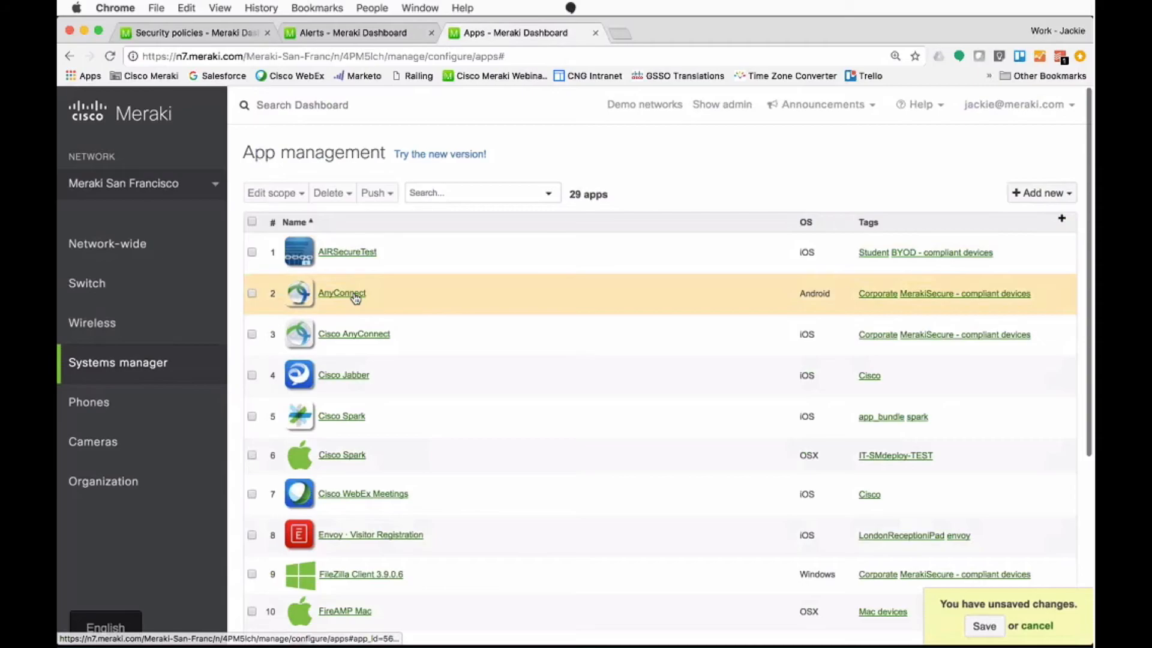
{"action": "left_click", "coordinate": [342, 293]}
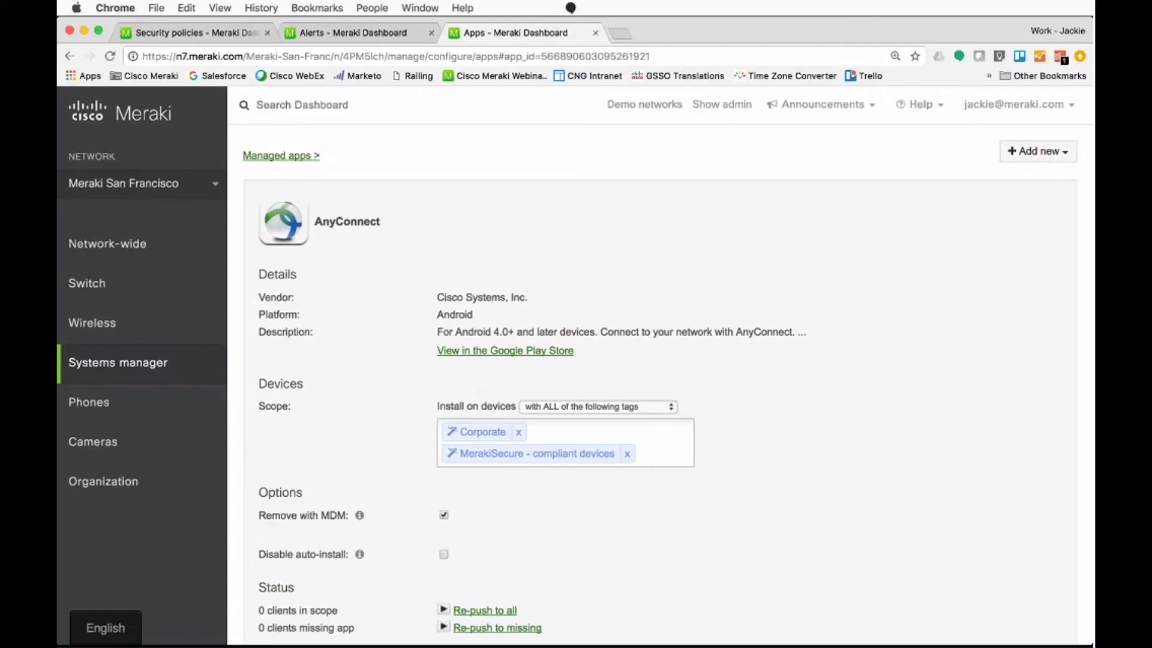
{"action": "left_click", "coordinate": [198, 33]}
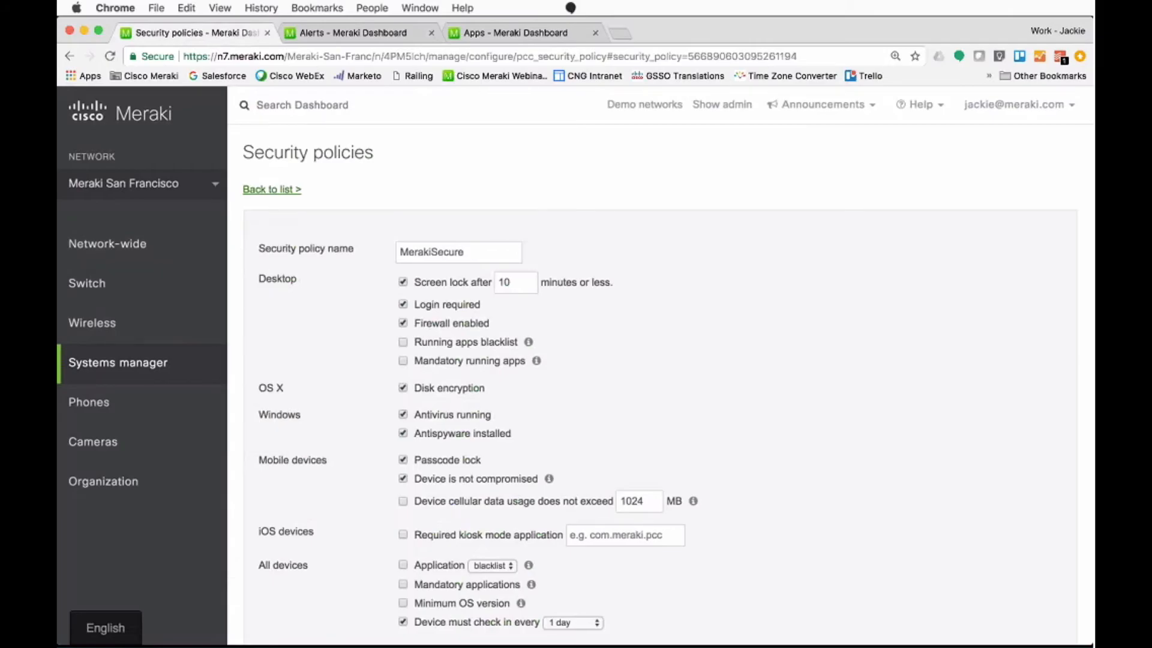
Step: Open the Systems manager alerts and review the device alert settings, including the tag choices for the offline client alert
{"action": "mouse_move", "coordinate": [190, 361]}
{"action": "left_click", "coordinate": [552, 489]}
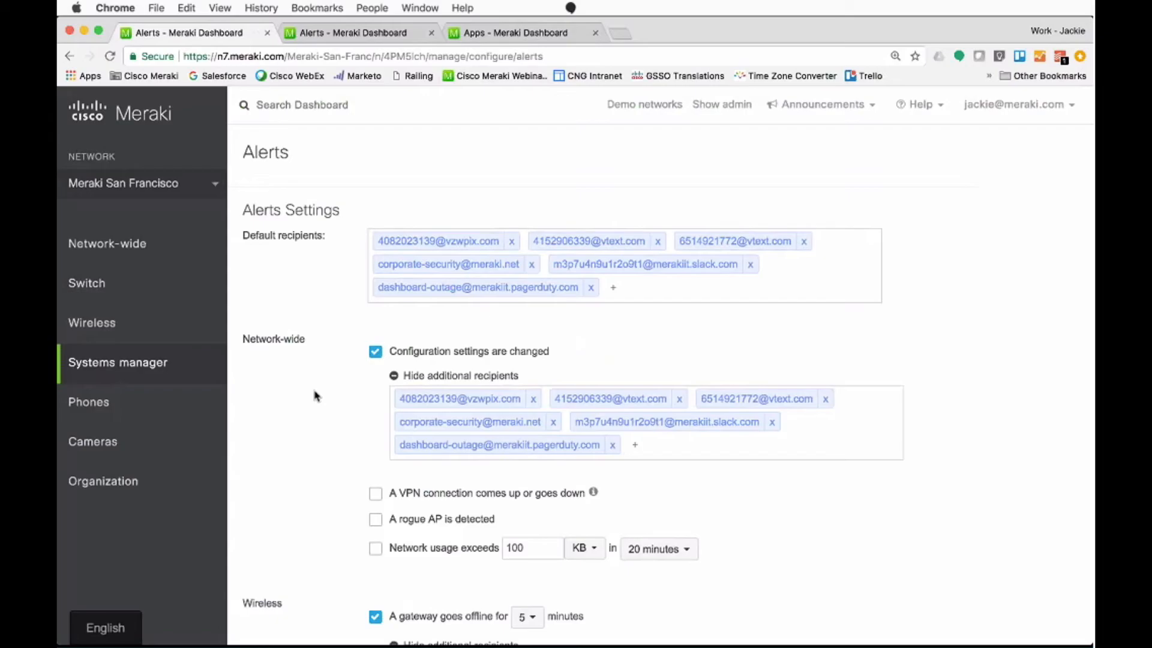
{"action": "scroll", "coordinate": [317, 396], "scroll_direction": "down", "scroll_amount": 15}
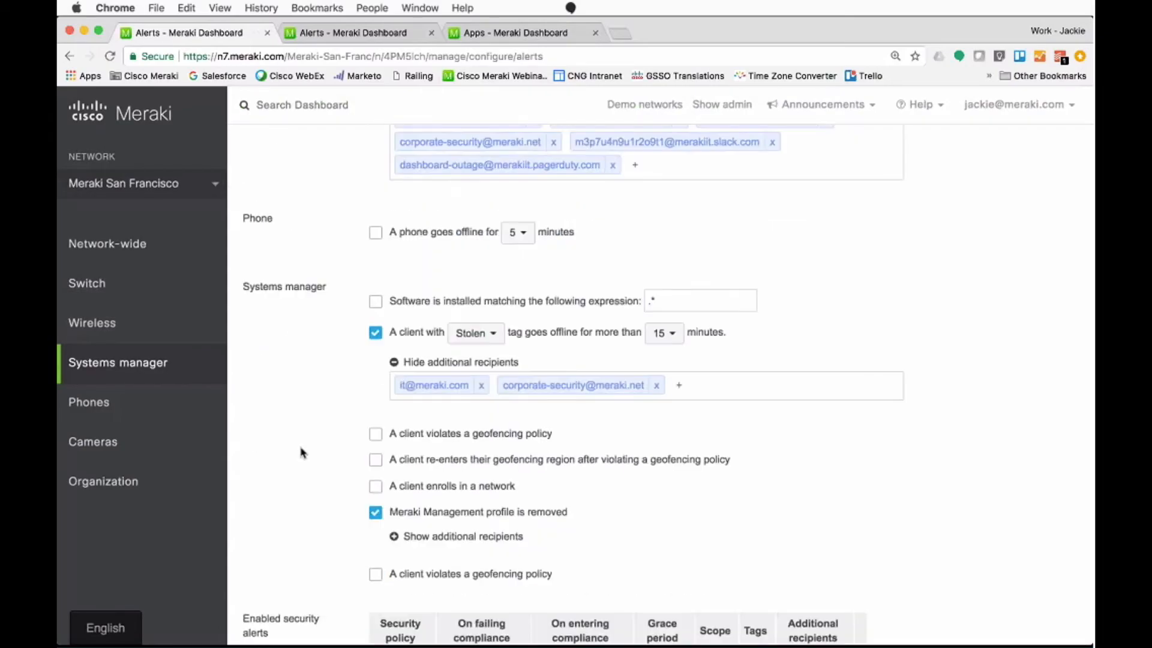
{"action": "left_click", "coordinate": [492, 295]}
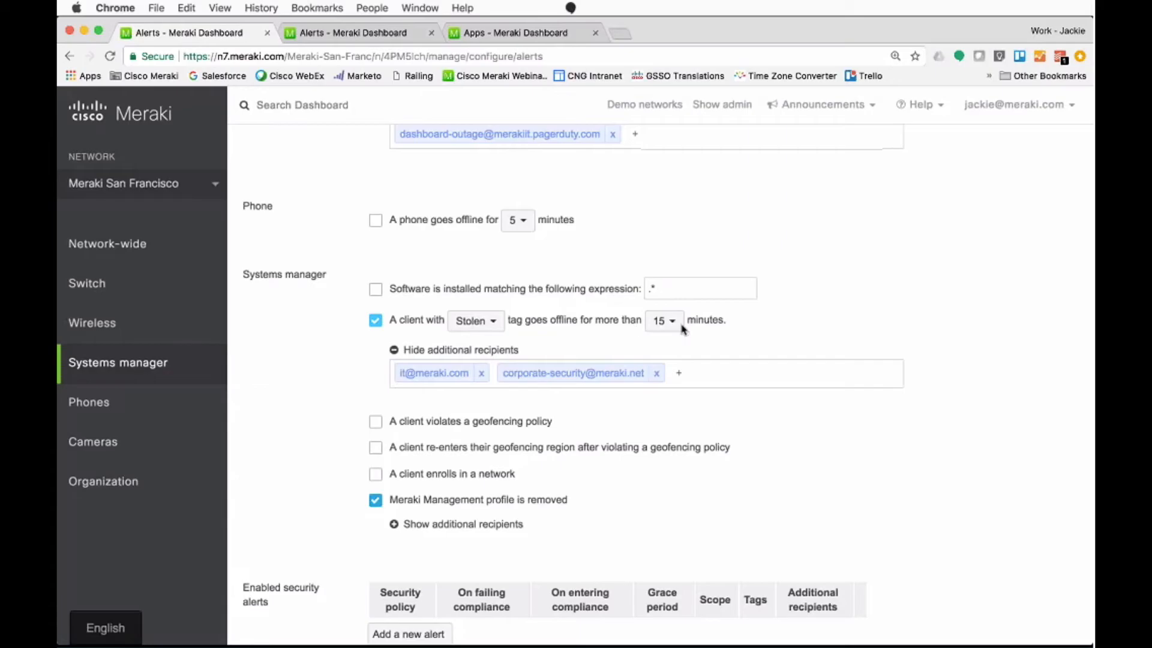
{"action": "left_click", "coordinate": [474, 324]}
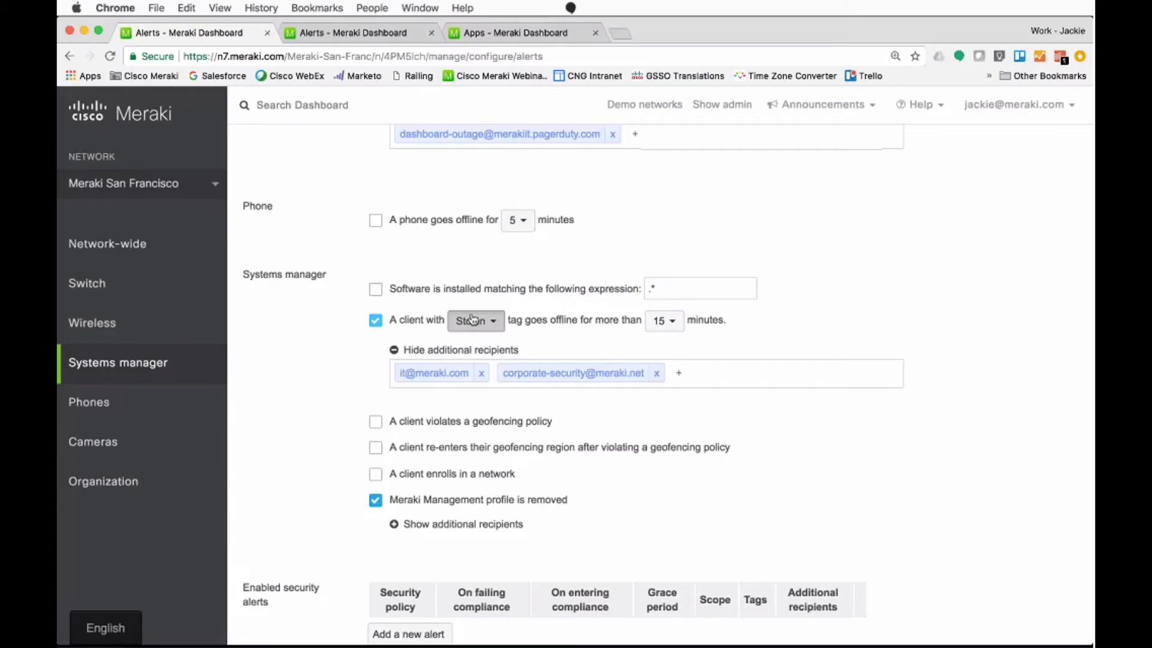
{"action": "left_click", "coordinate": [405, 486]}
{"action": "scroll", "coordinate": [490, 470], "scroll_direction": "down", "scroll_amount": 1}
{"action": "scroll", "coordinate": [490, 471], "scroll_direction": "down", "scroll_amount": 1}
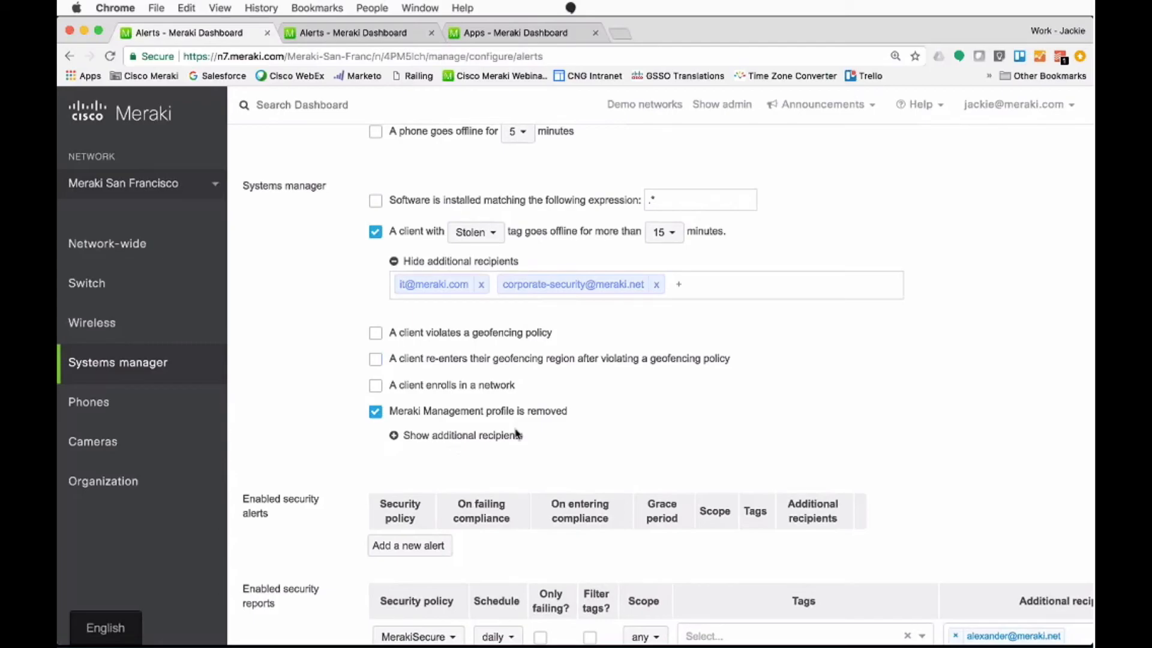
Step: Open the Network-wide Administration page and review the organization and network admins
{"action": "mouse_move", "coordinate": [214, 240]}
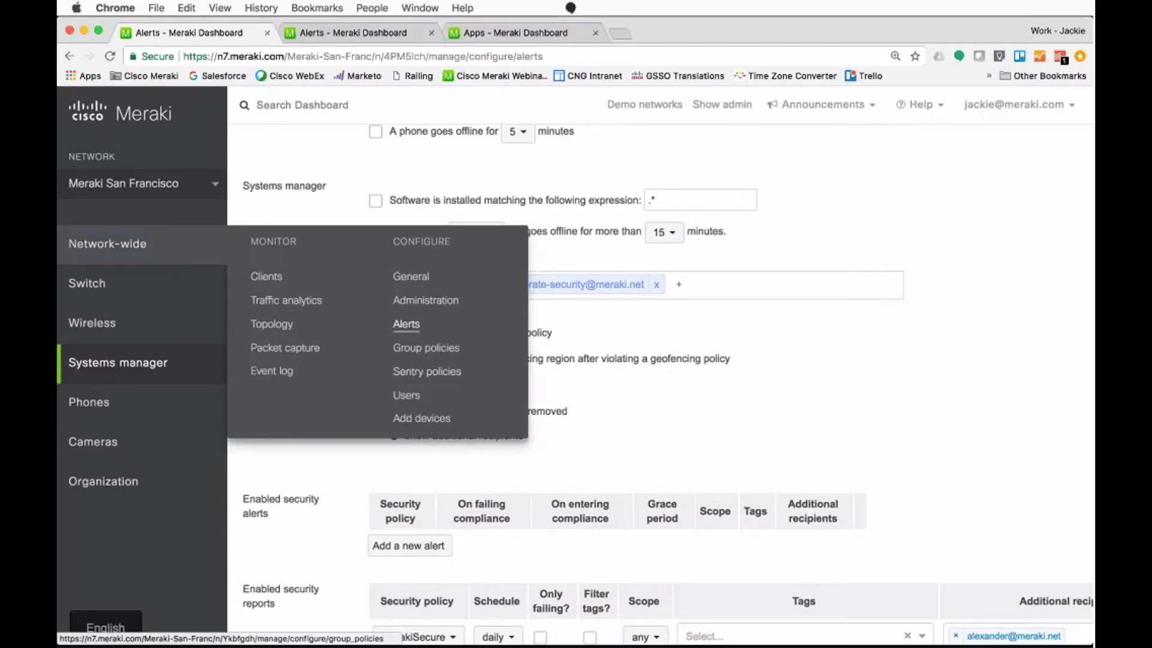
{"action": "left_click", "coordinate": [441, 301]}
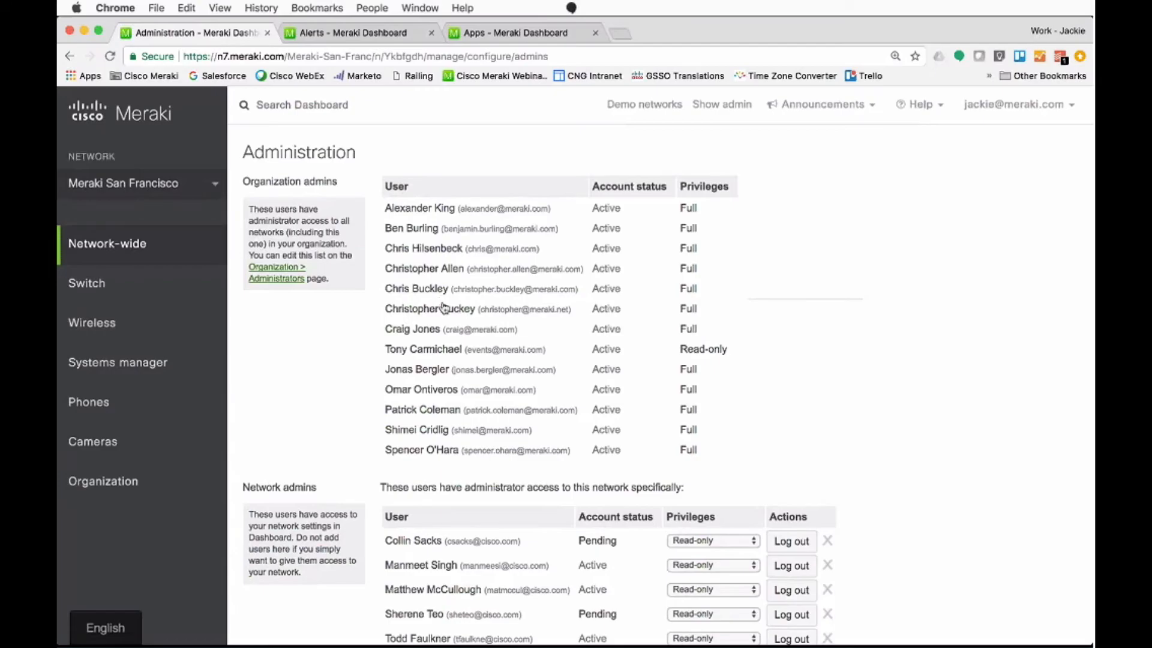
{"action": "scroll", "coordinate": [548, 456], "scroll_direction": "down", "scroll_amount": 3}
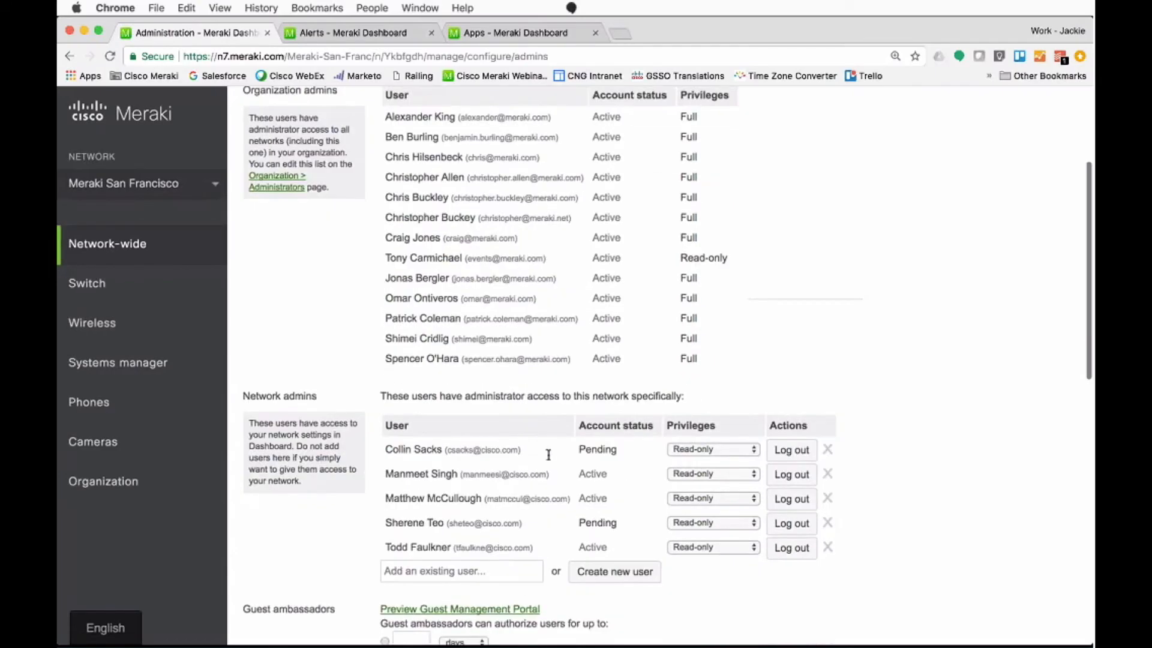
{"action": "scroll", "coordinate": [549, 455], "scroll_direction": "down", "scroll_amount": 3}
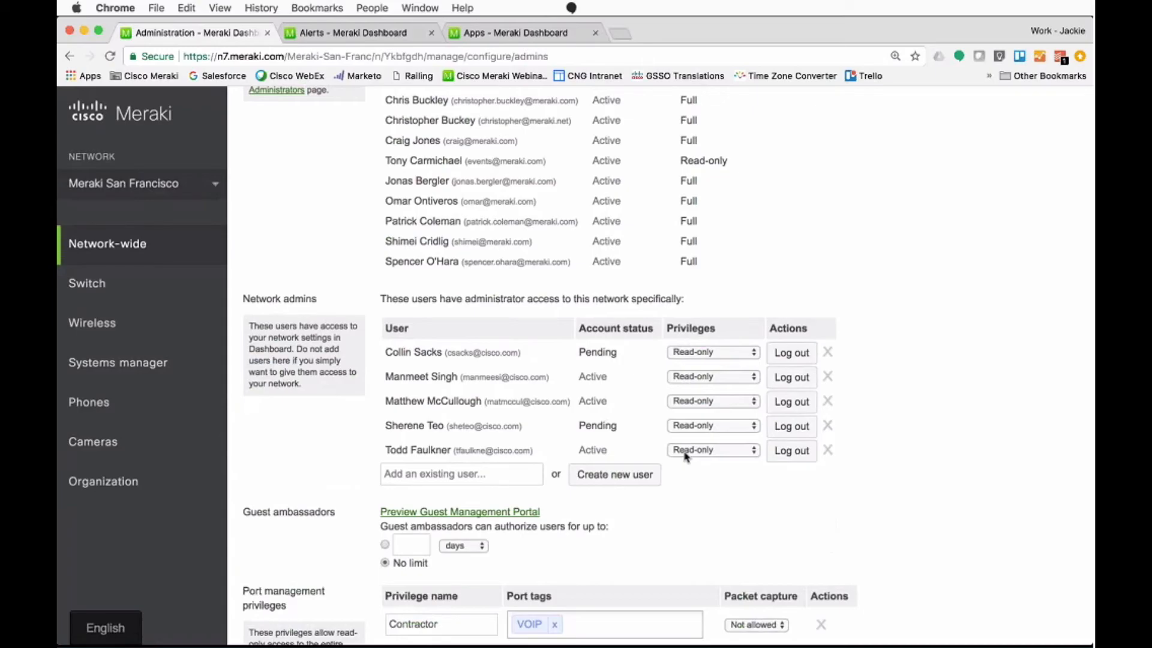
Step: Review the privilege levels available to network admins and give the second listed network admin the Teacher privilege
{"action": "left_click", "coordinate": [686, 452]}
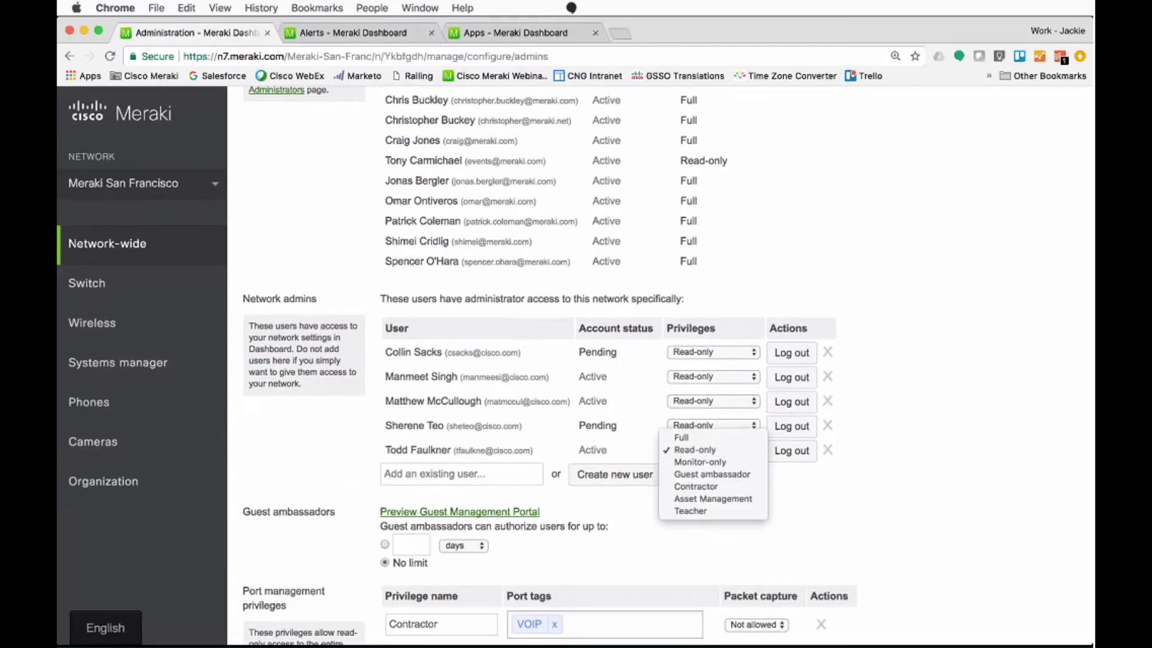
{"action": "left_click", "coordinate": [686, 451]}
{"action": "left_click", "coordinate": [690, 378]}
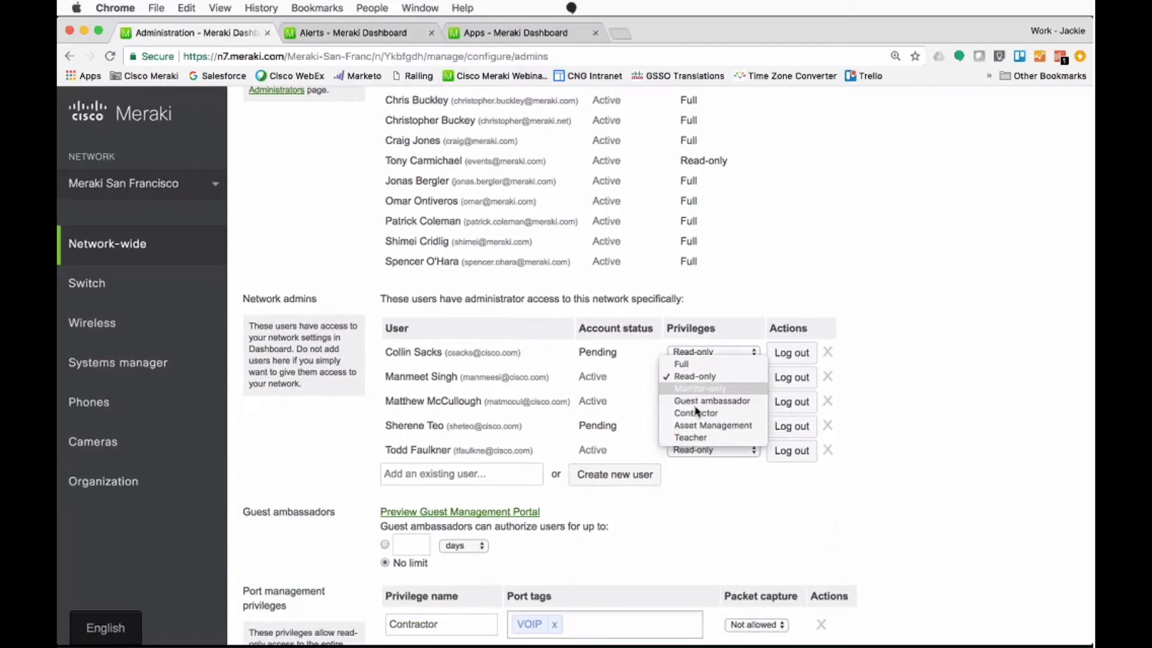
{"action": "left_click", "coordinate": [699, 442]}
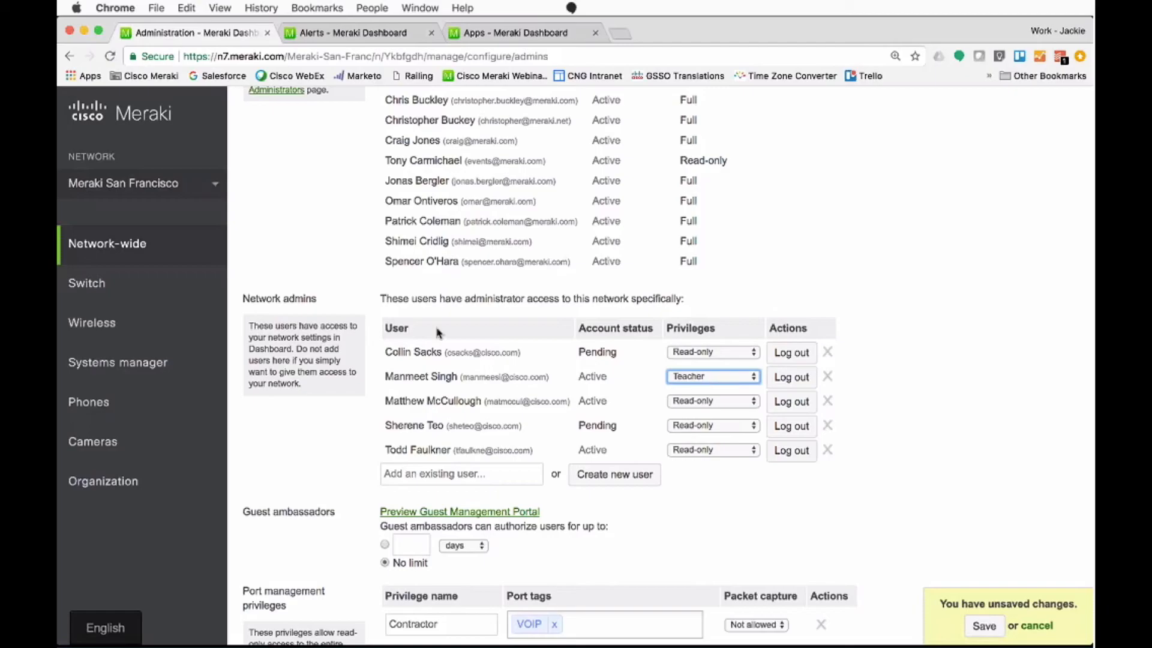
Step: Open the Systems manager Add devices page, discarding the unsaved admin changes, and review the Android domain binding setup
{"action": "mouse_move", "coordinate": [215, 362]}
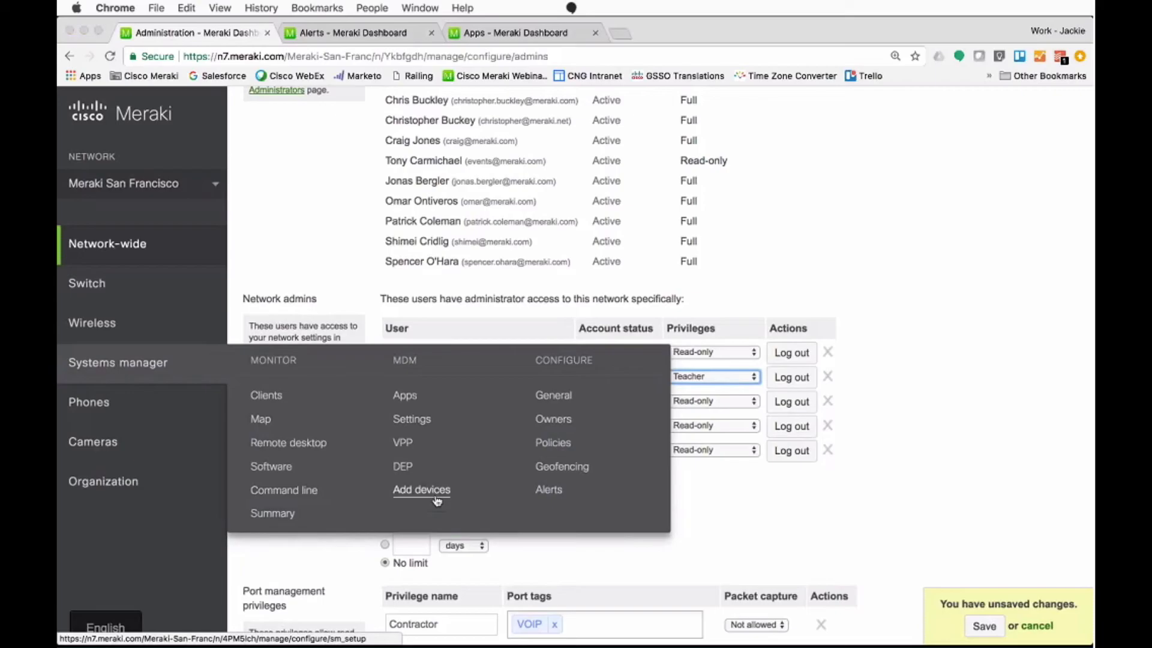
{"action": "left_click", "coordinate": [437, 501]}
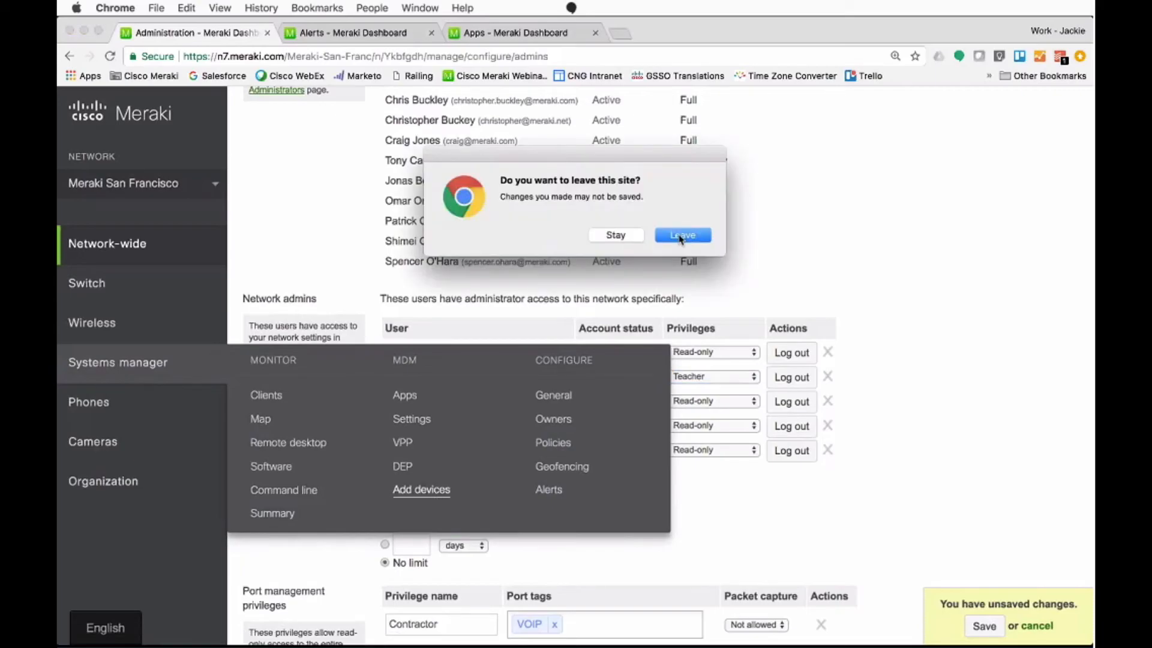
{"action": "left_click", "coordinate": [681, 235]}
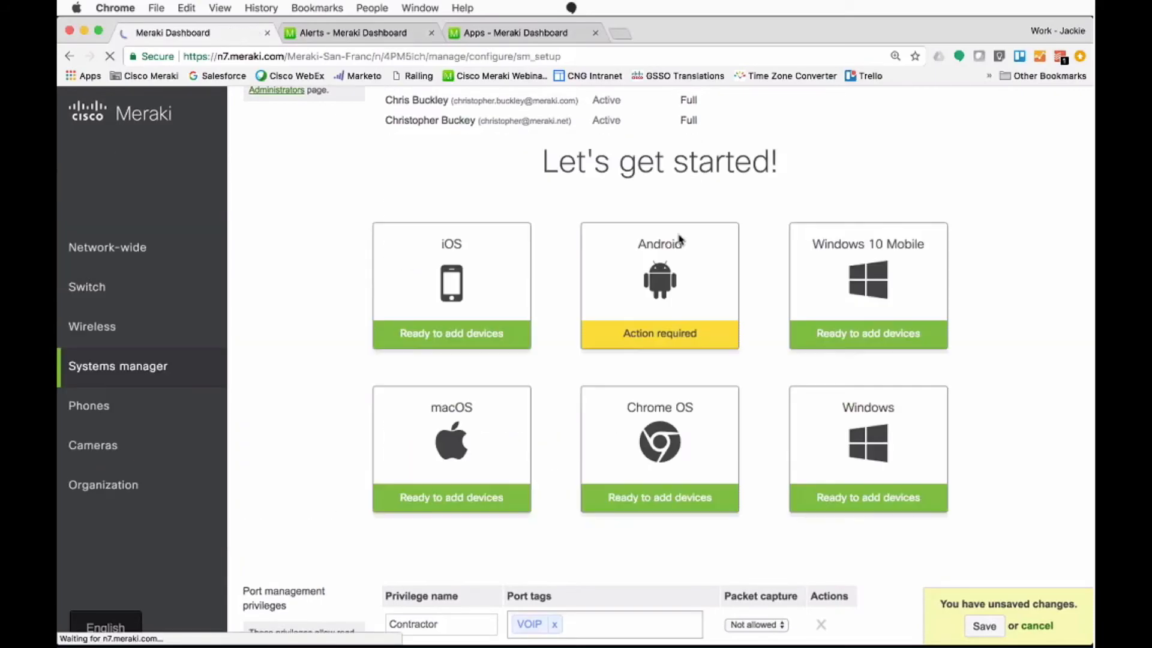
{"action": "left_click", "coordinate": [665, 289]}
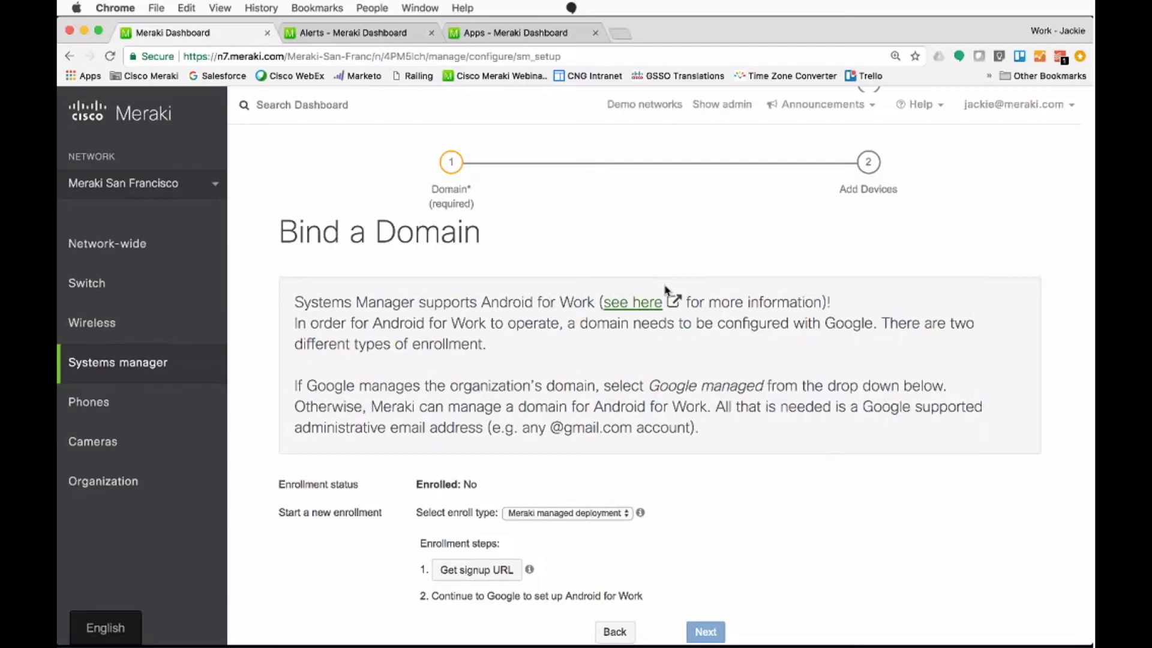
{"action": "scroll", "coordinate": [665, 289], "scroll_direction": "down", "scroll_amount": 3}
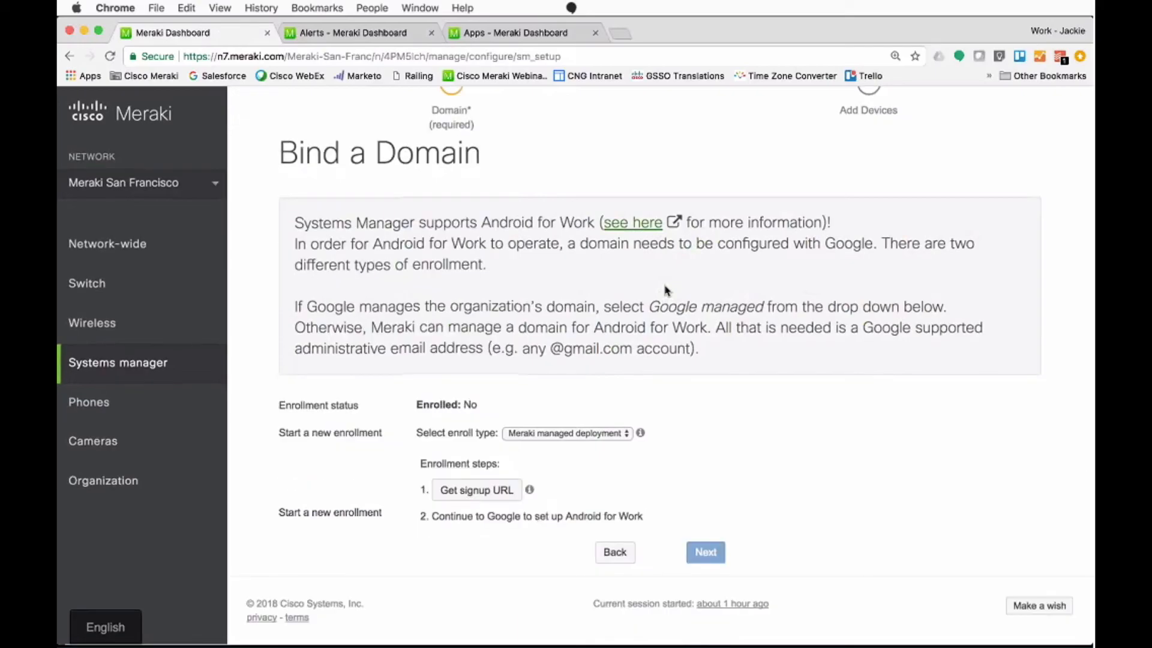
{"action": "key", "text": "super+Left"}
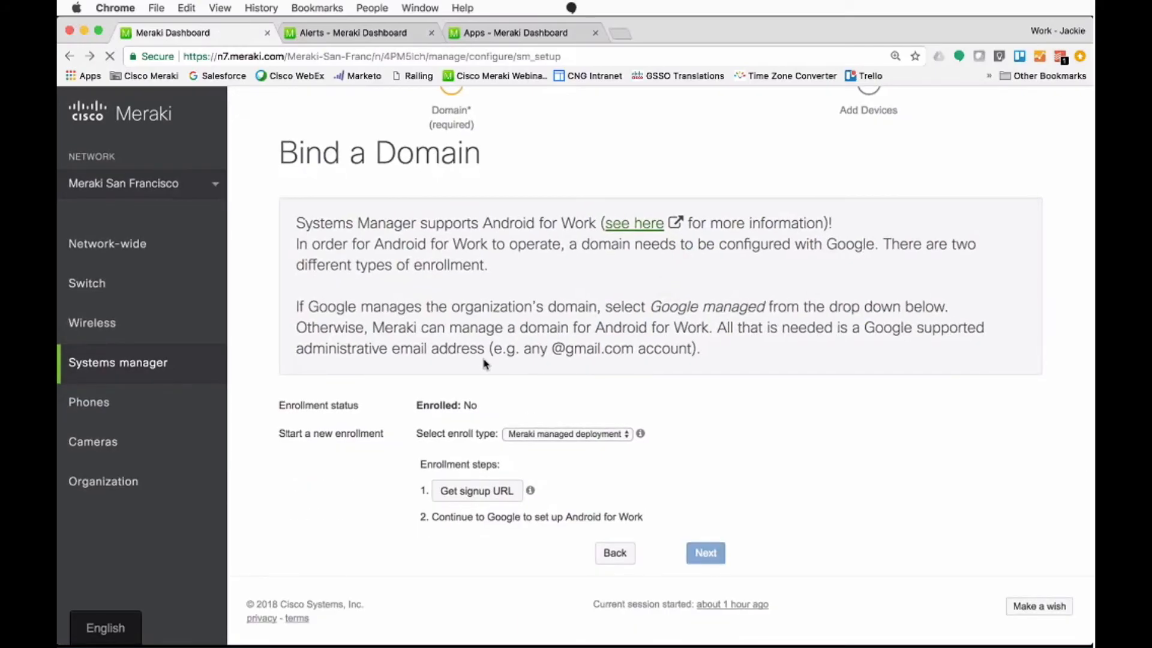
Step: Return to the Add devices page and examine the iOS enrollment options, including the mobile browser network ID and the app QR code
{"action": "mouse_move", "coordinate": [155, 363]}
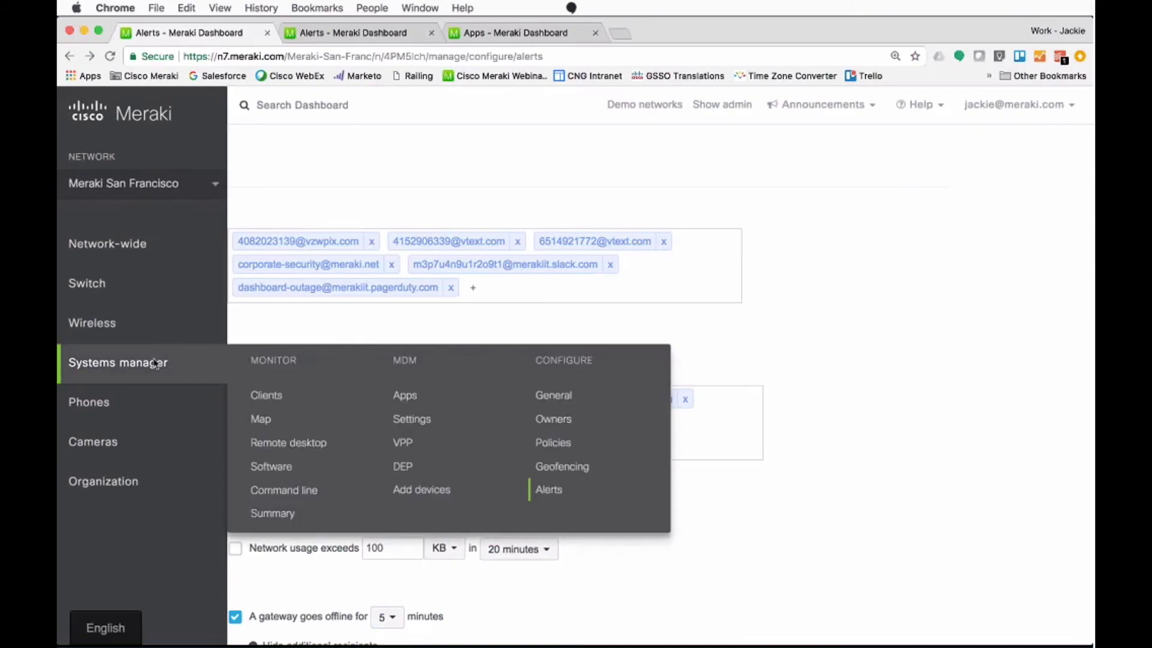
{"action": "left_click", "coordinate": [437, 498]}
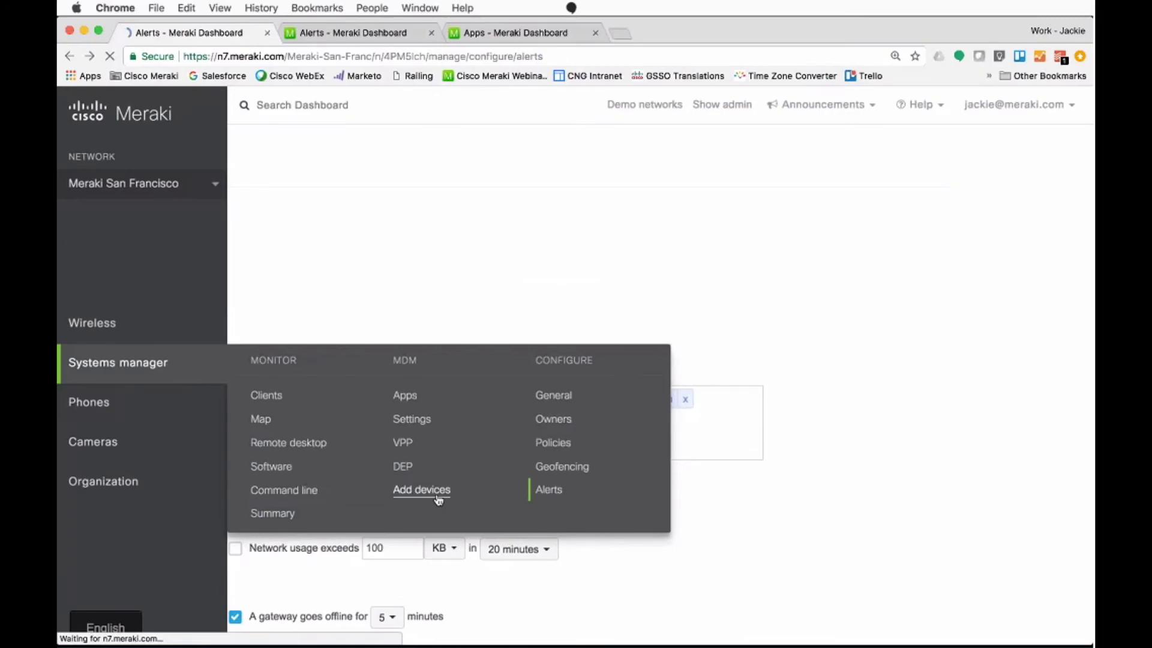
{"action": "left_click", "coordinate": [429, 283]}
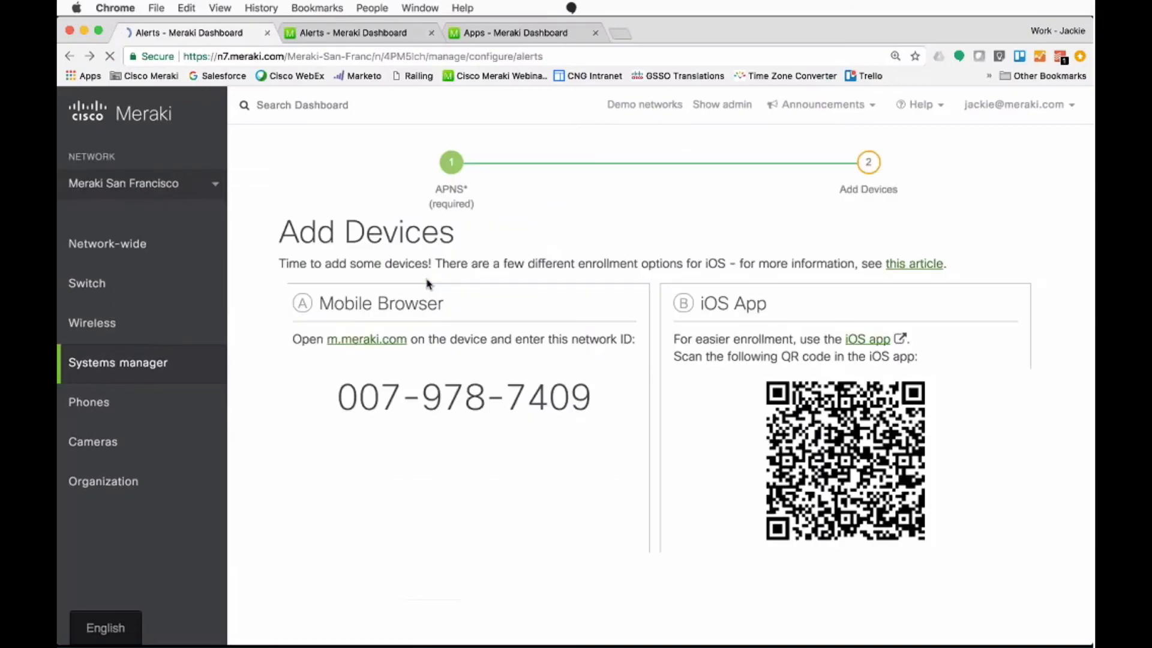
{"action": "scroll", "coordinate": [521, 428], "scroll_direction": "down", "scroll_amount": 5}
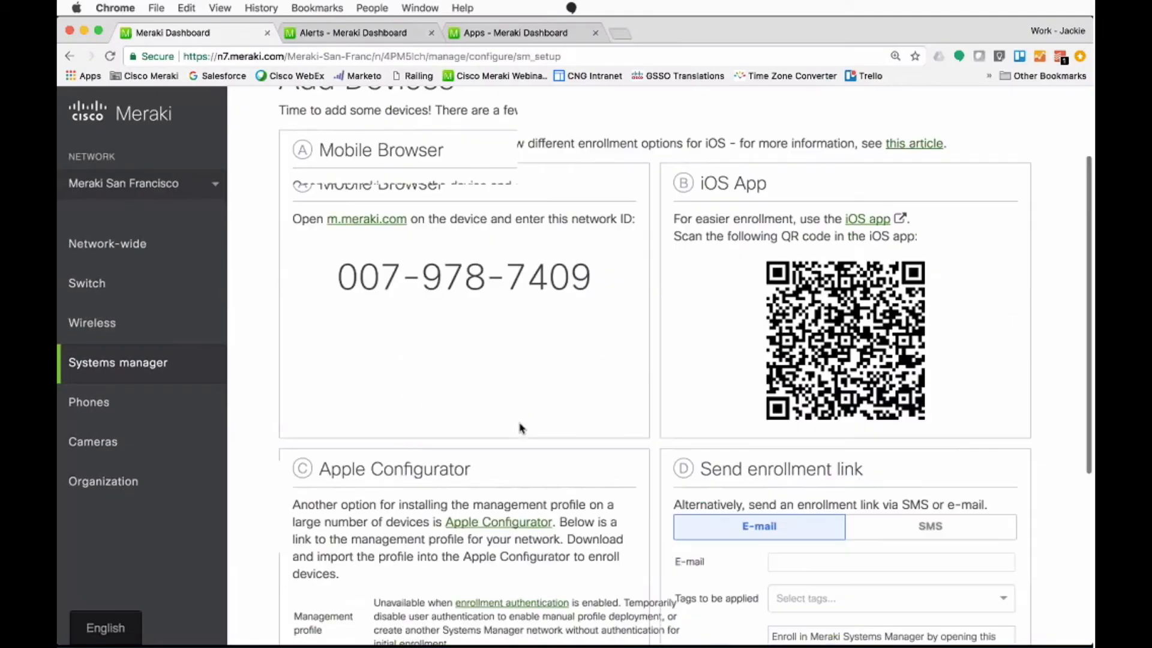
{"action": "scroll", "coordinate": [521, 428], "scroll_direction": "down", "scroll_amount": 2}
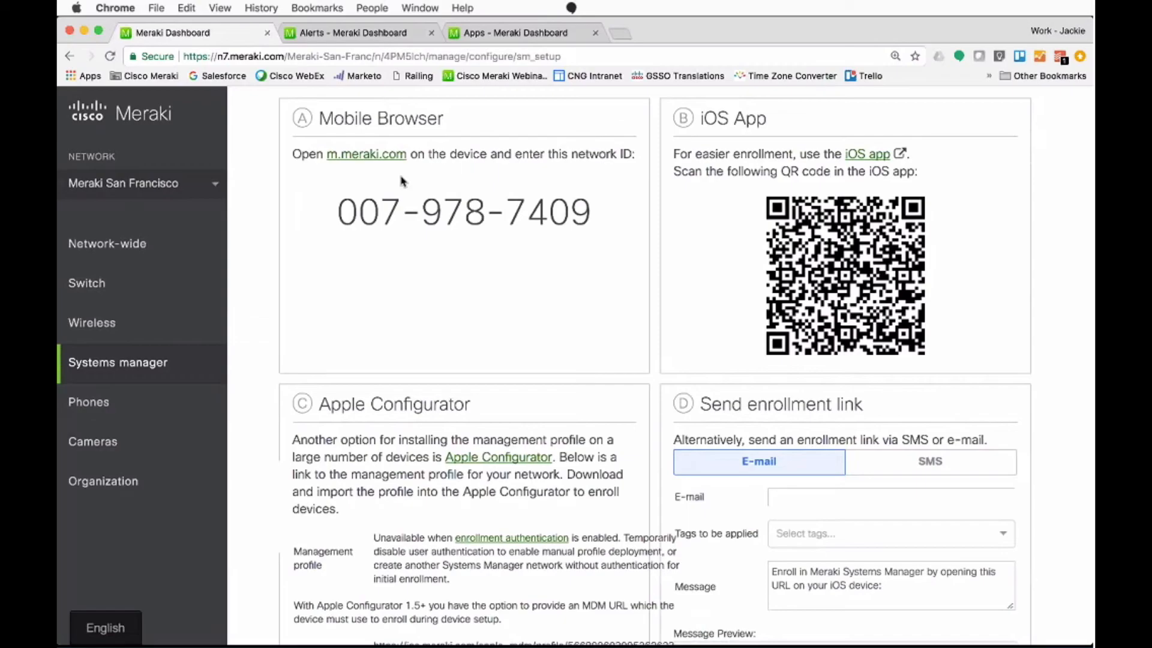
{"action": "left_click_drag", "start_coordinate": [335, 212], "coordinate": [620, 233]}
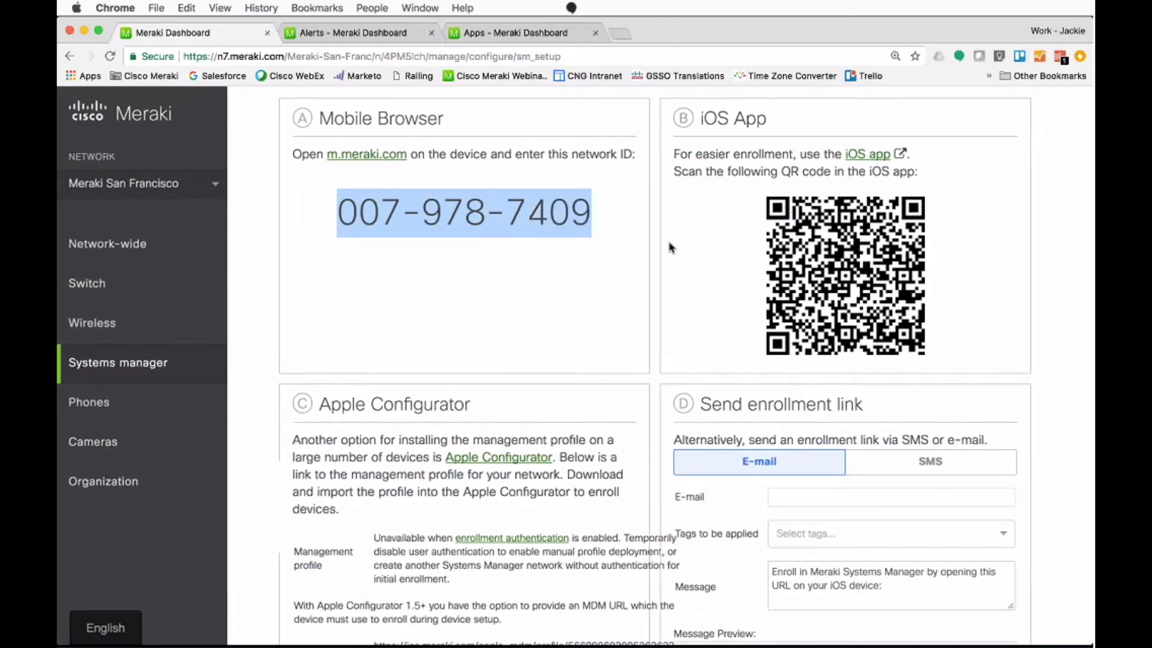
{"action": "left_click", "coordinate": [712, 257]}
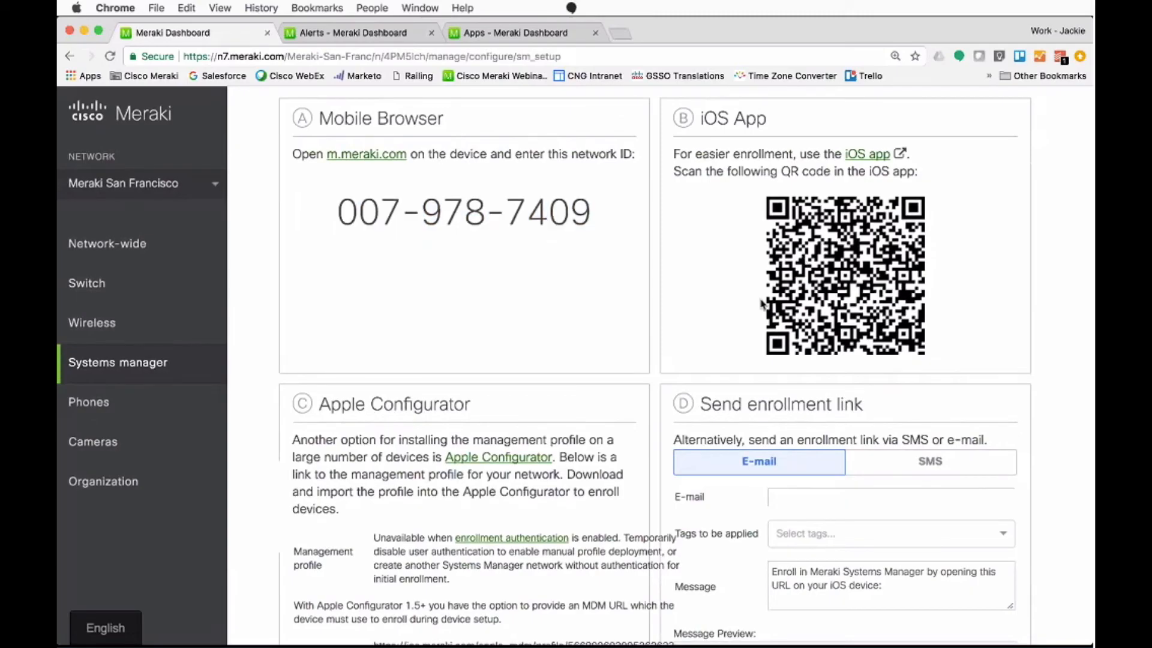
Step: Examine the Apple Configurator and Send enrollment link options for iOS devices
{"action": "scroll", "coordinate": [761, 303], "scroll_direction": "down", "scroll_amount": 1}
{"action": "scroll", "coordinate": [761, 303], "scroll_direction": "down", "scroll_amount": 1}
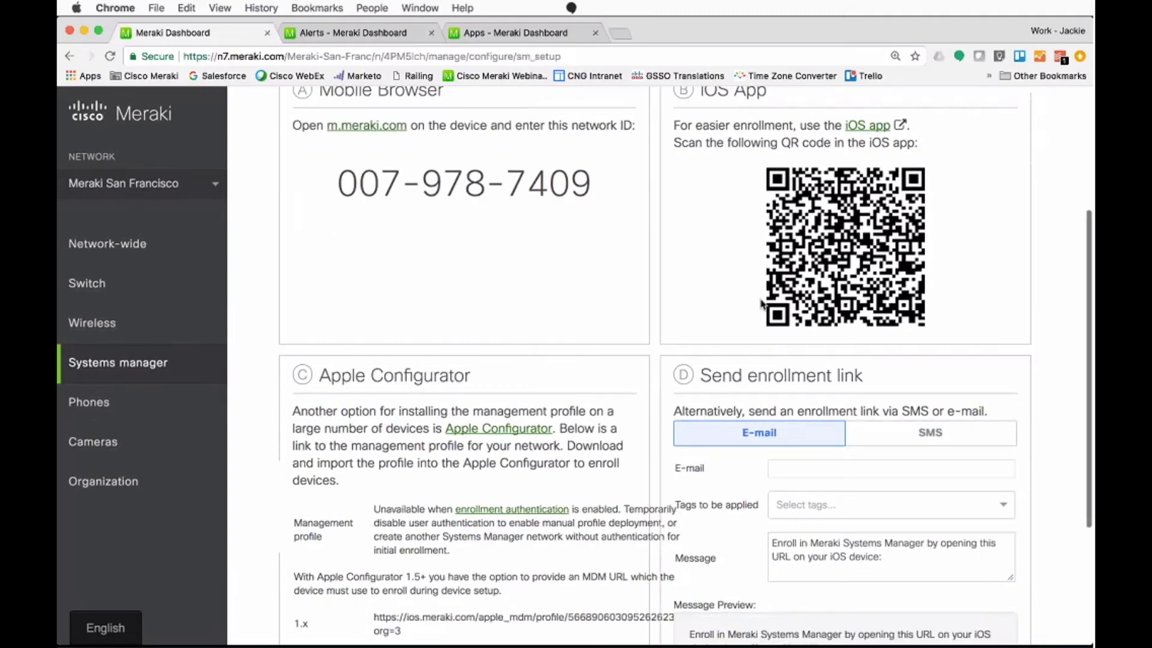
{"action": "scroll", "coordinate": [761, 302], "scroll_direction": "down", "scroll_amount": 3}
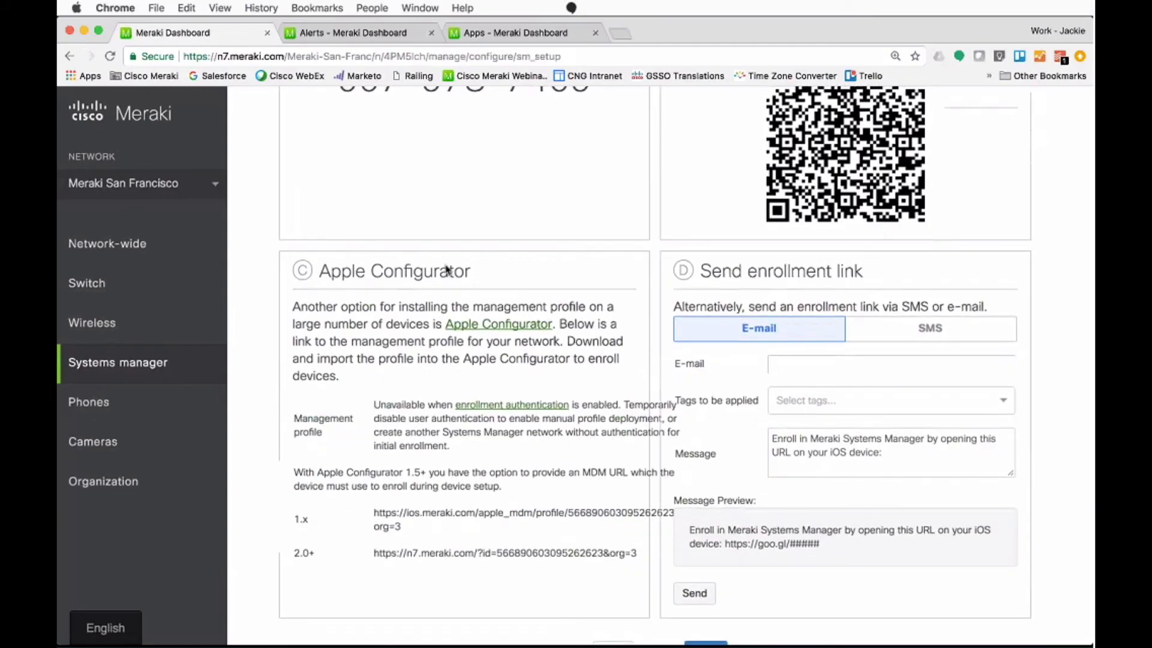
Step: Open the Wireless Access control page for the Meraki-Corp SSID
{"action": "mouse_move", "coordinate": [211, 328]}
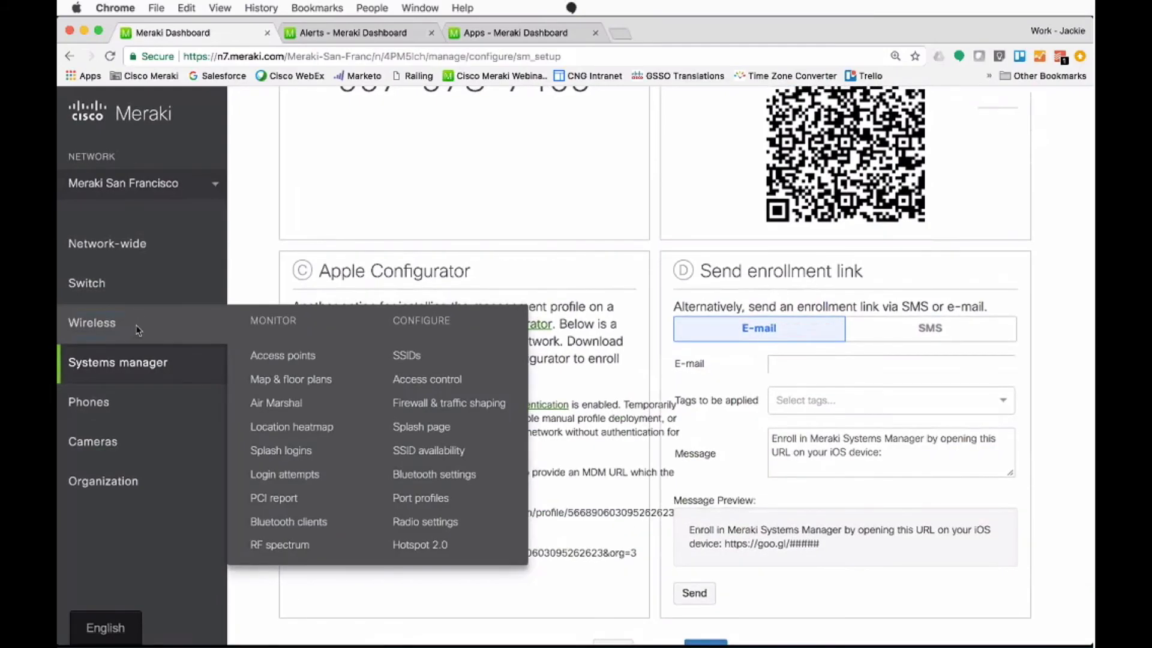
{"action": "left_click", "coordinate": [454, 383]}
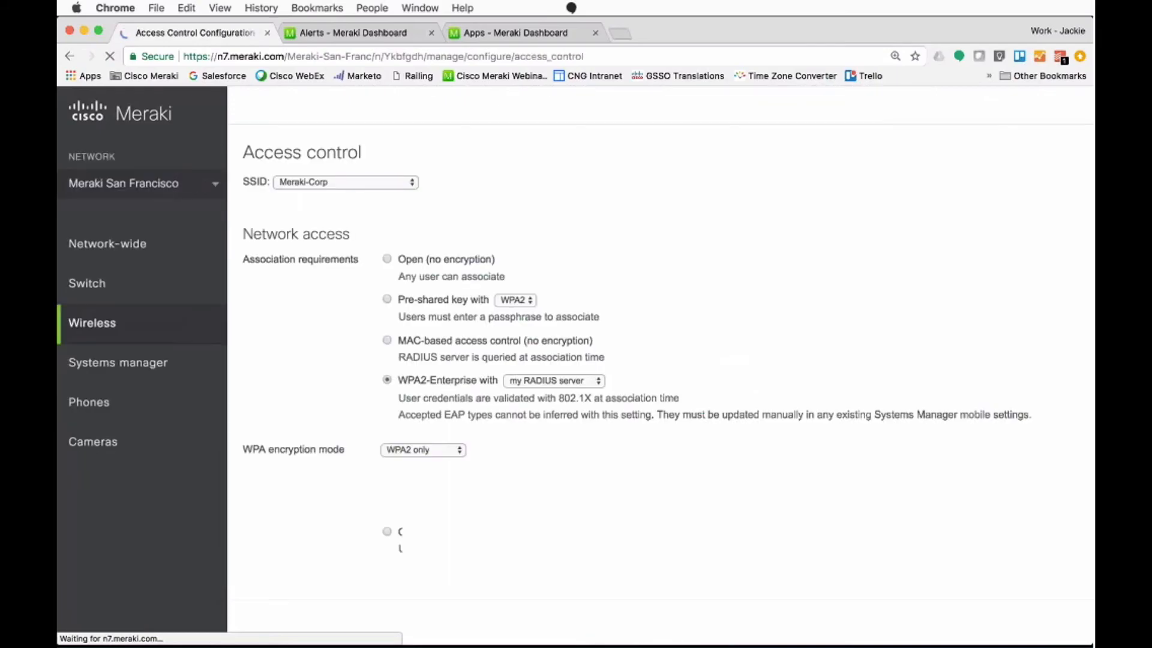
{"action": "left_click", "coordinate": [299, 182]}
{"action": "left_click", "coordinate": [299, 183]}
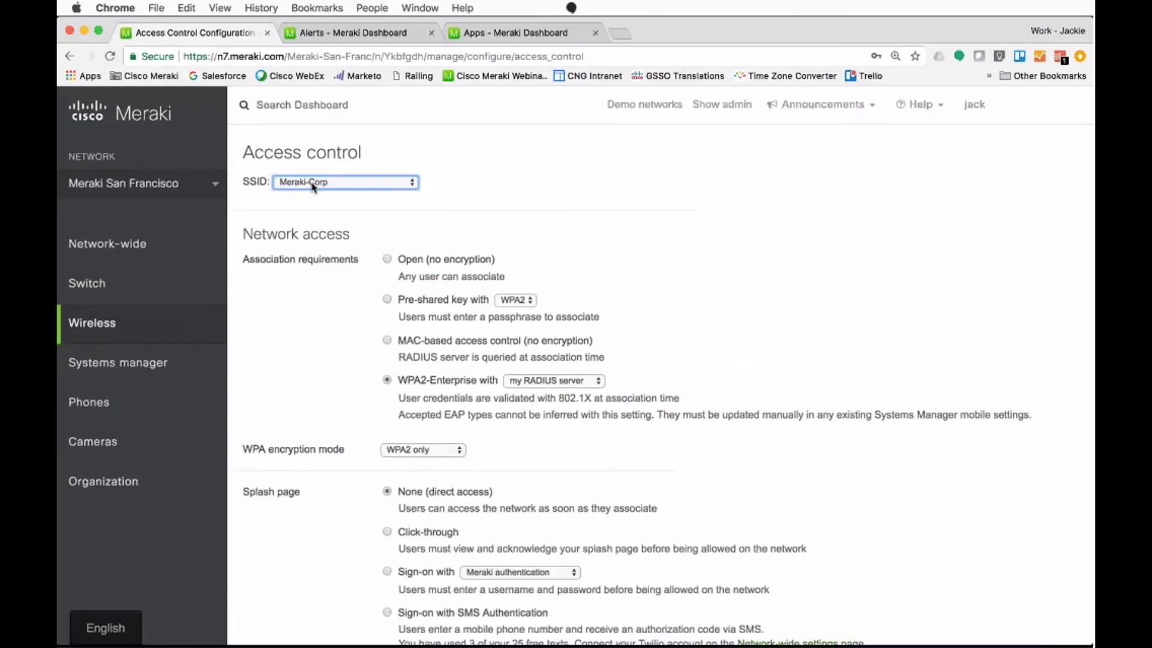
Step: Set the Meraki-Corp splash page to Systems Manager Sentry enrollment and highlight that option's name
{"action": "scroll", "coordinate": [322, 326], "scroll_direction": "down", "scroll_amount": 2}
{"action": "scroll", "coordinate": [323, 327], "scroll_direction": "down", "scroll_amount": 2}
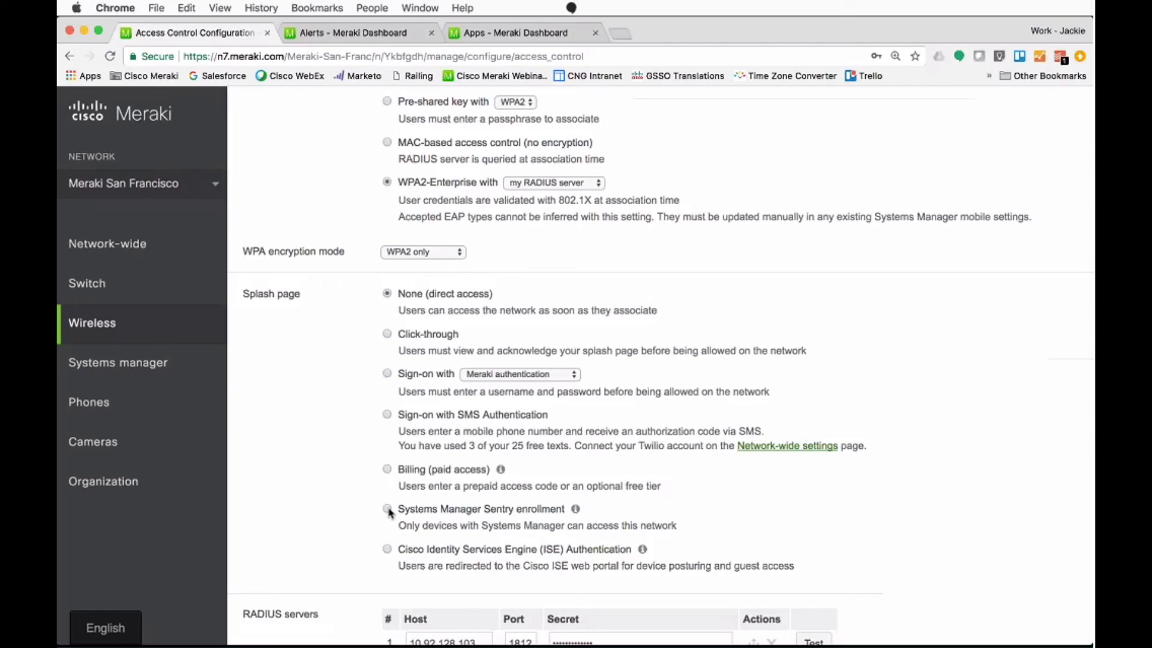
{"action": "left_click", "coordinate": [388, 510]}
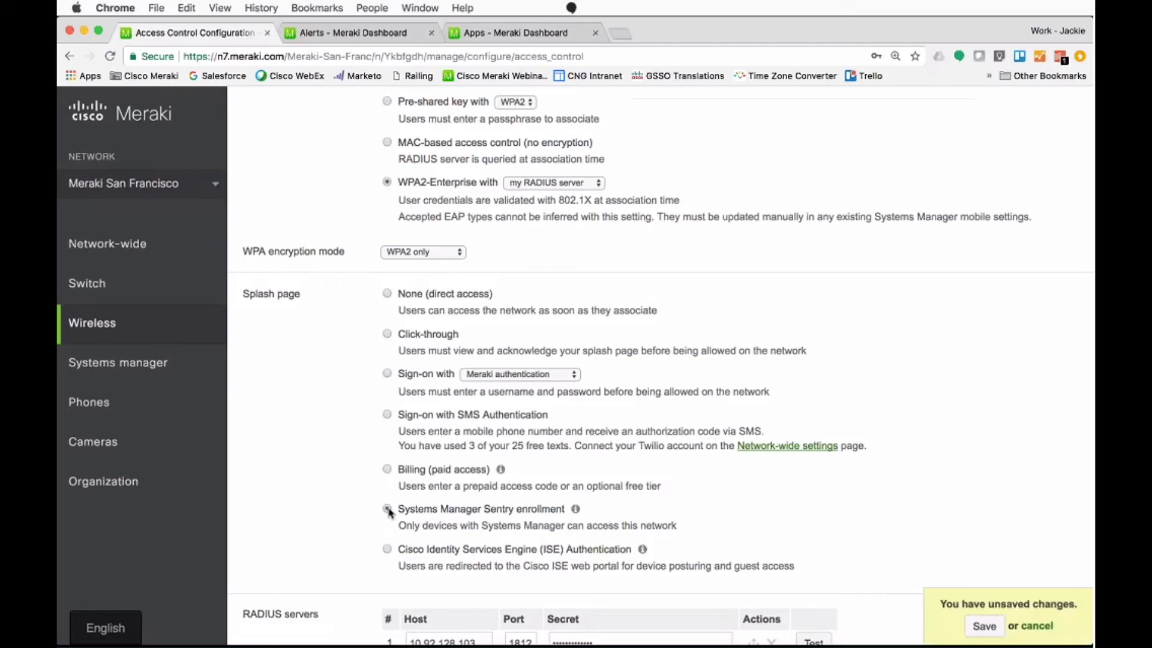
{"action": "left_click_drag", "start_coordinate": [404, 509], "coordinate": [565, 508]}
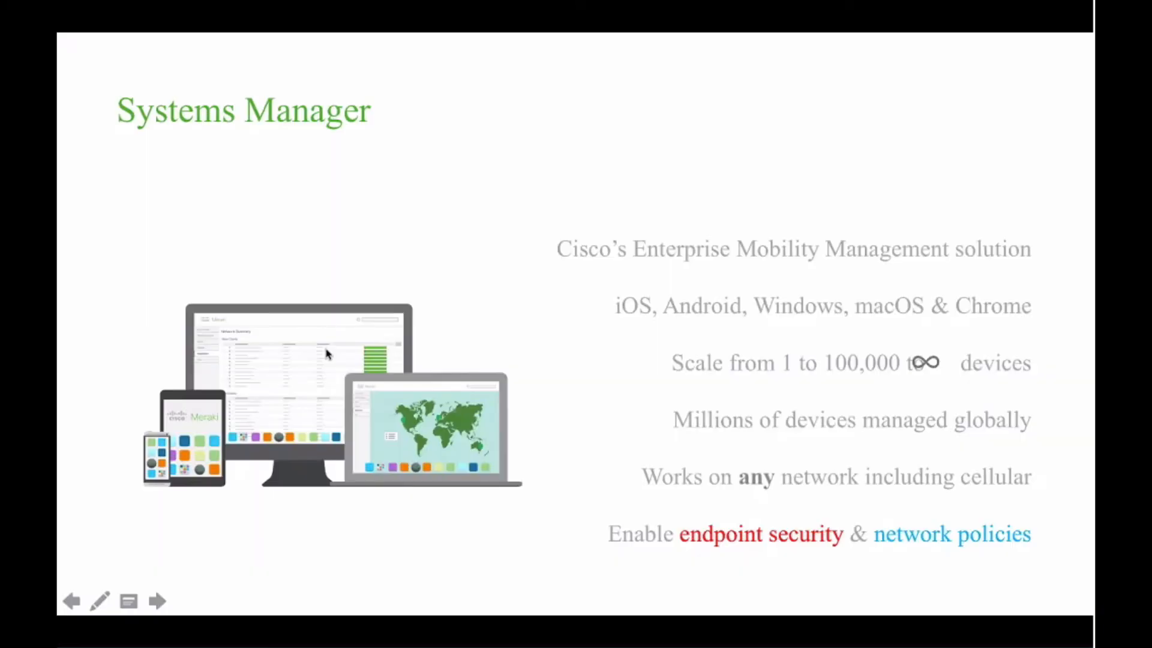
{"action": "key", "text": "Right"}
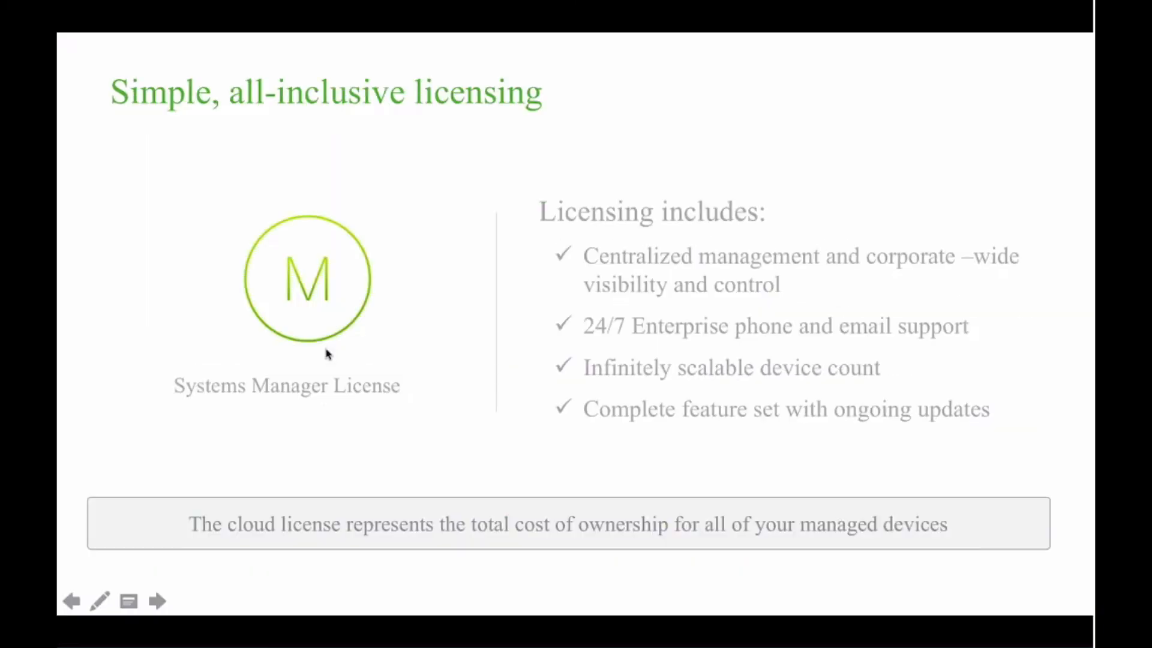